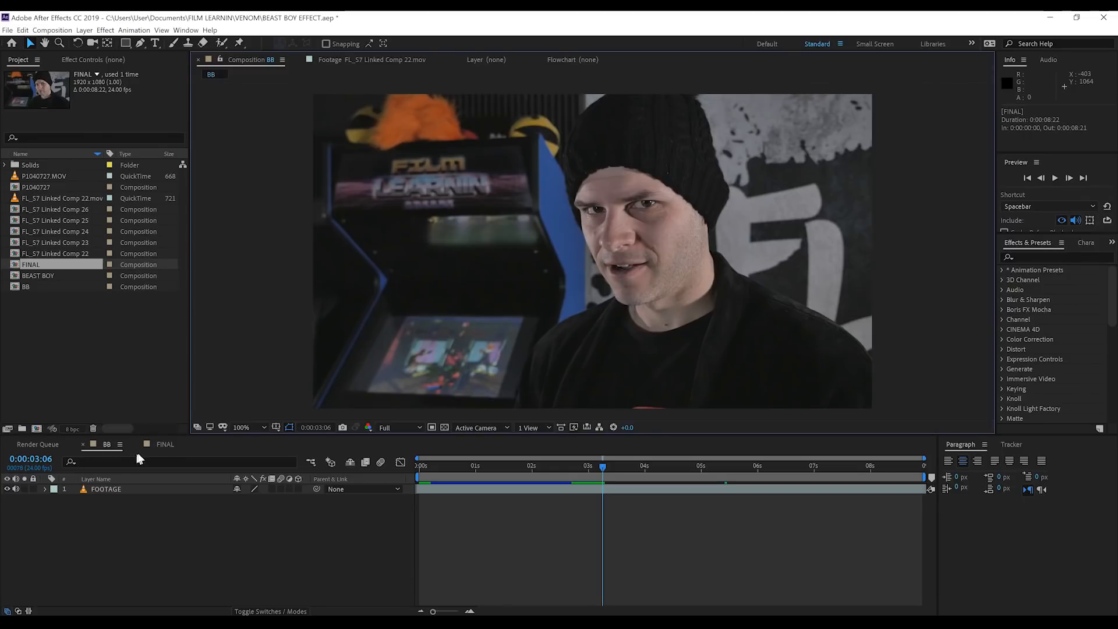
Open the FINAL composition and set its viewer magnification to Fit up to 100%.
click(156, 444)
click(238, 427)
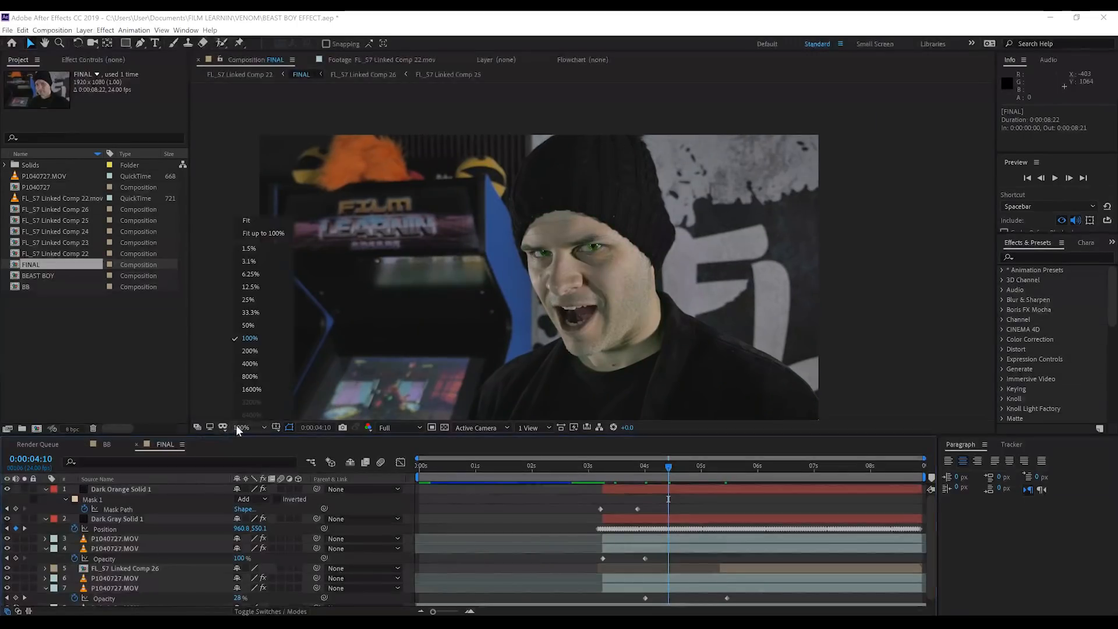
click(278, 232)
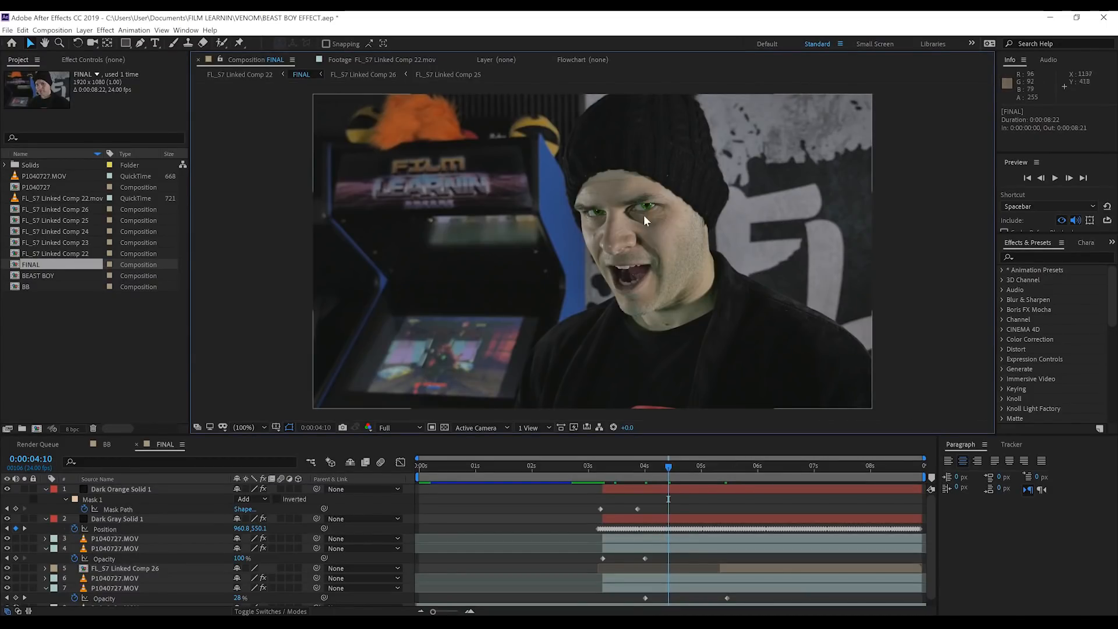
Review the layers of the FINAL composition one by one, from Dark Orange Solid 1 down to the seventh layer.
scroll(189, 522, down, 1)
scroll(162, 550, up, 1)
click(130, 492)
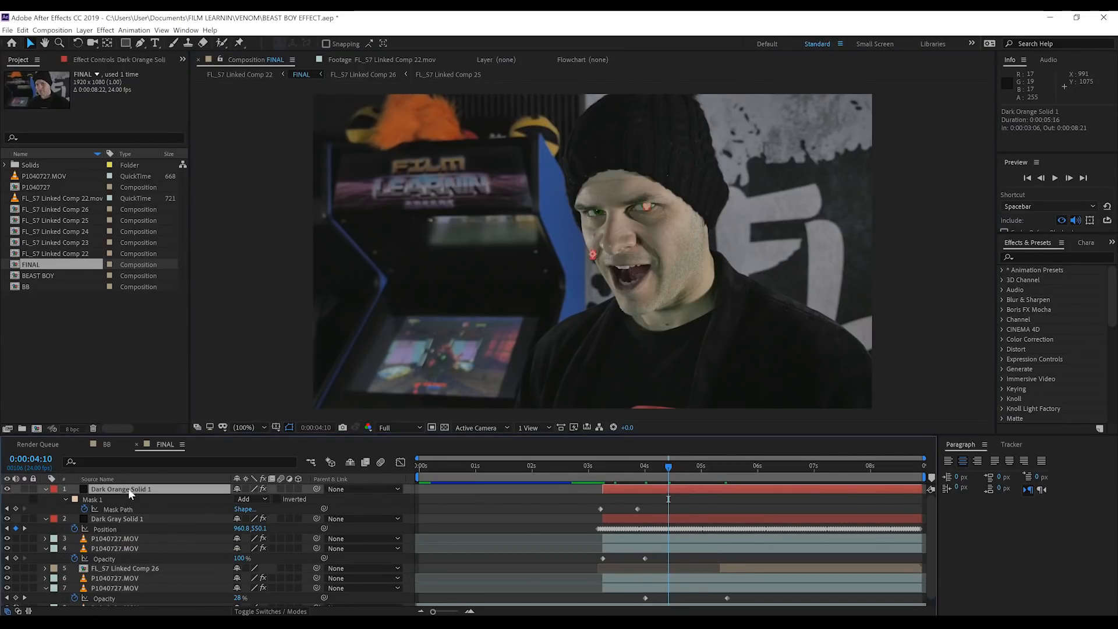
click(124, 517)
click(124, 537)
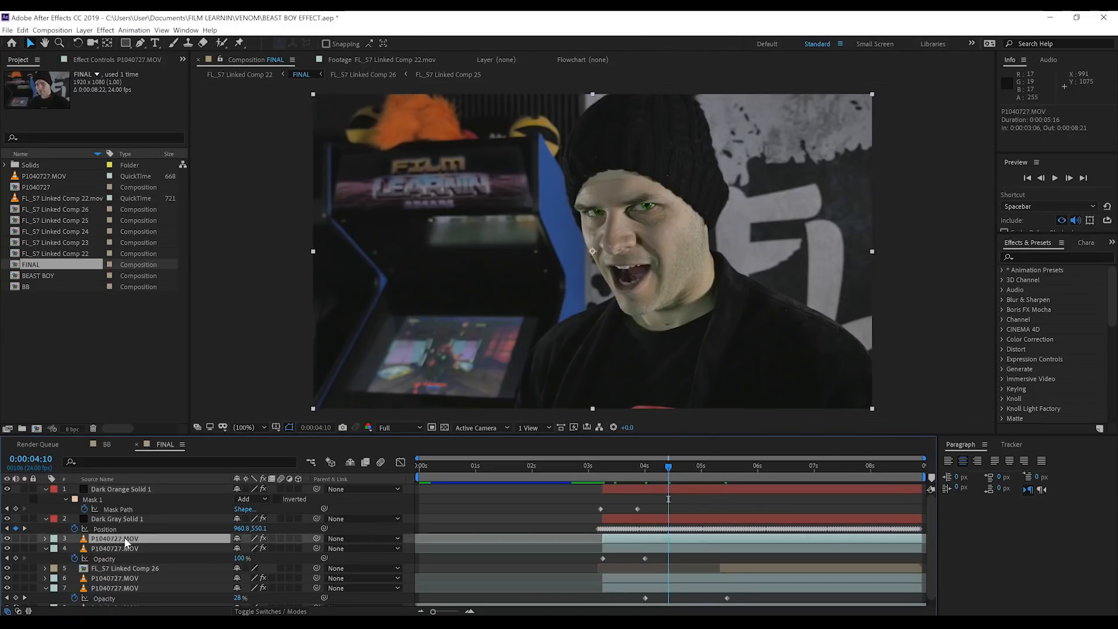
click(125, 548)
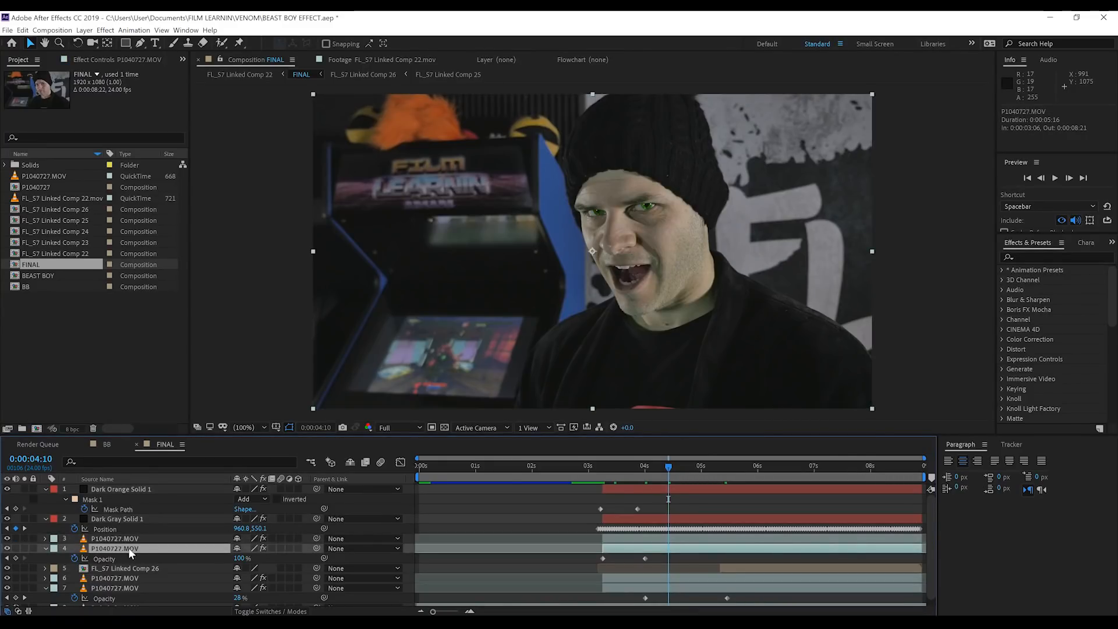
click(127, 568)
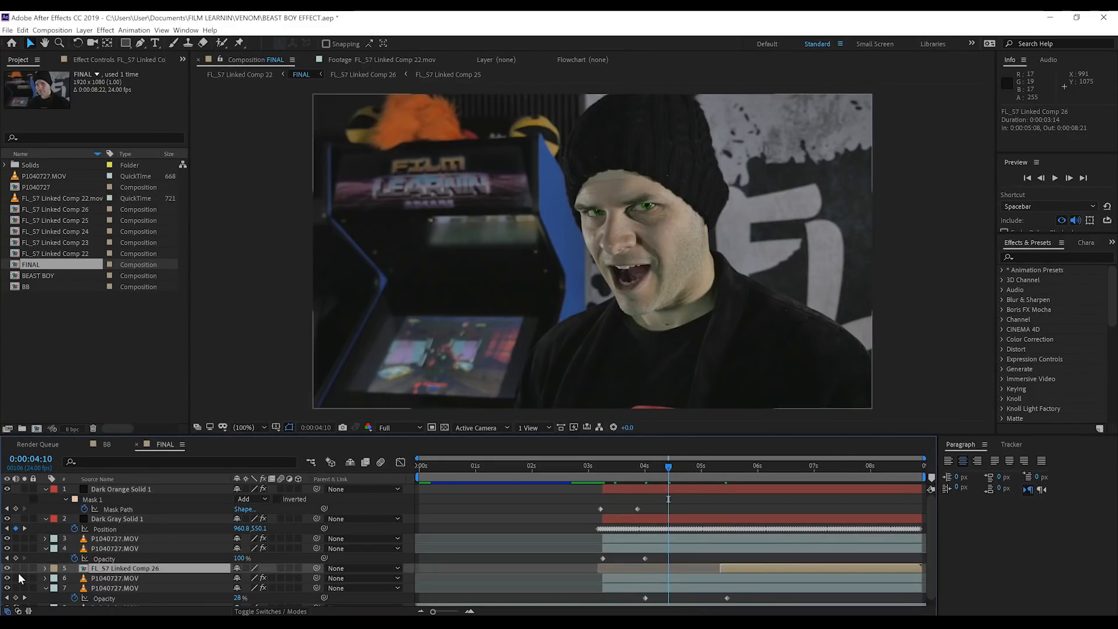
click(123, 578)
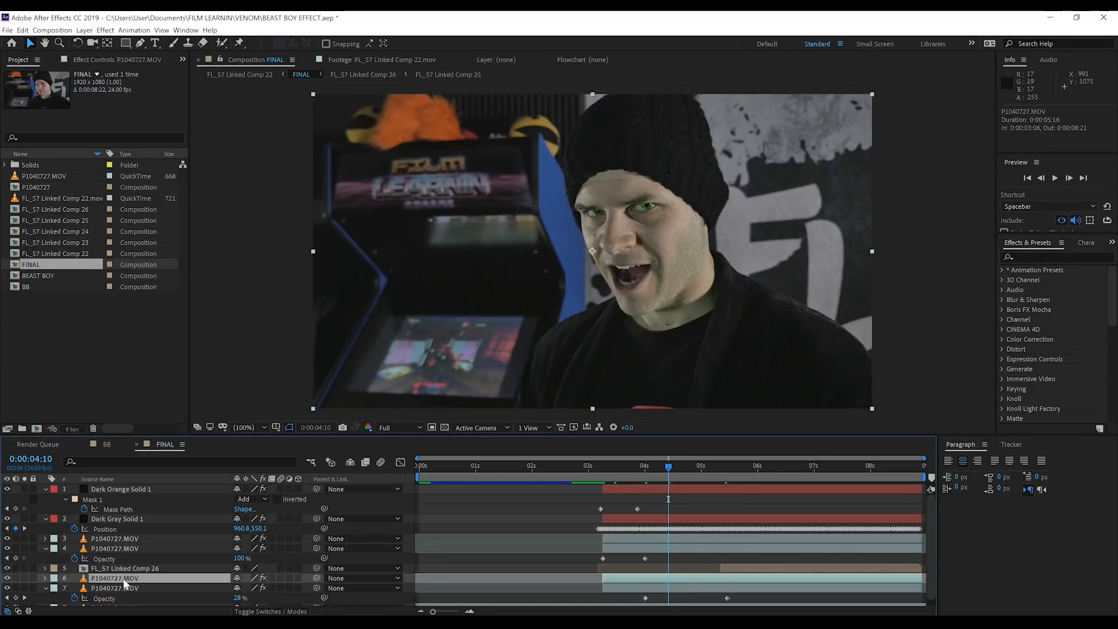
click(130, 588)
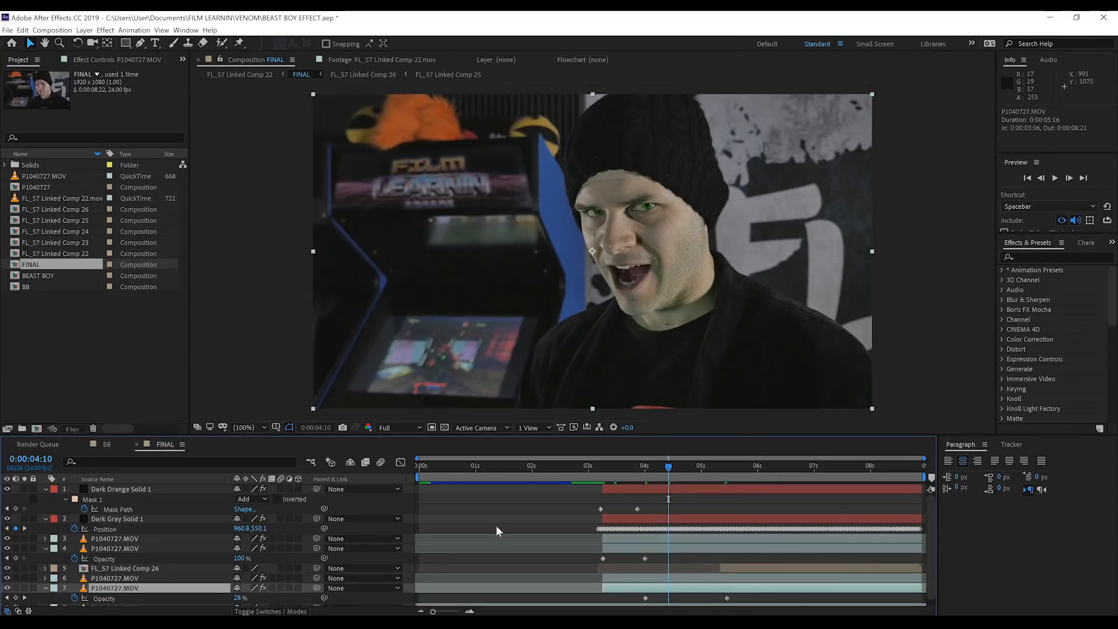
Preview the FINAL composition at 0:00:05:12 and toggle the visibility of the seventh layer to check its contribution.
click(729, 466)
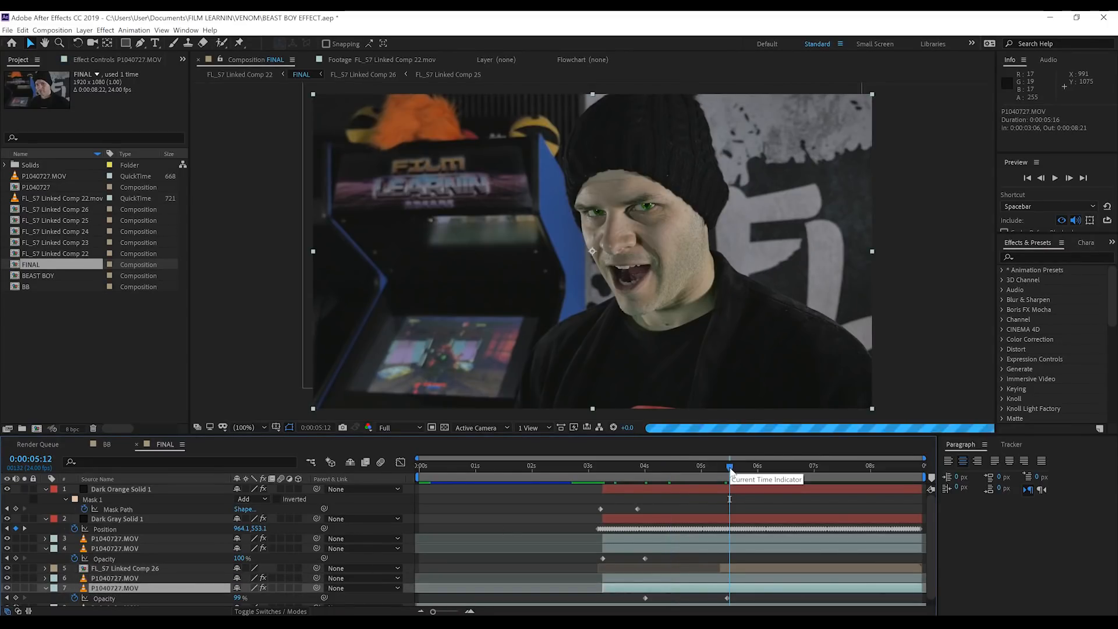
scroll(24, 597, down, 1)
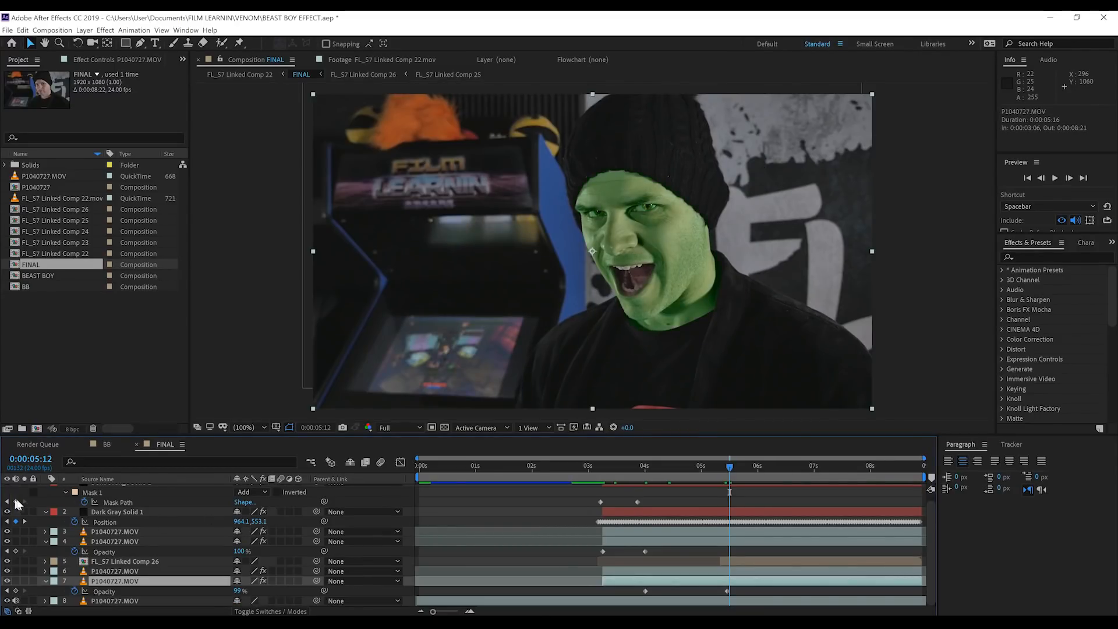
click(7, 582)
Return to the BB composition and split the FOOTAGE layer at 0:00:03:06.
click(111, 446)
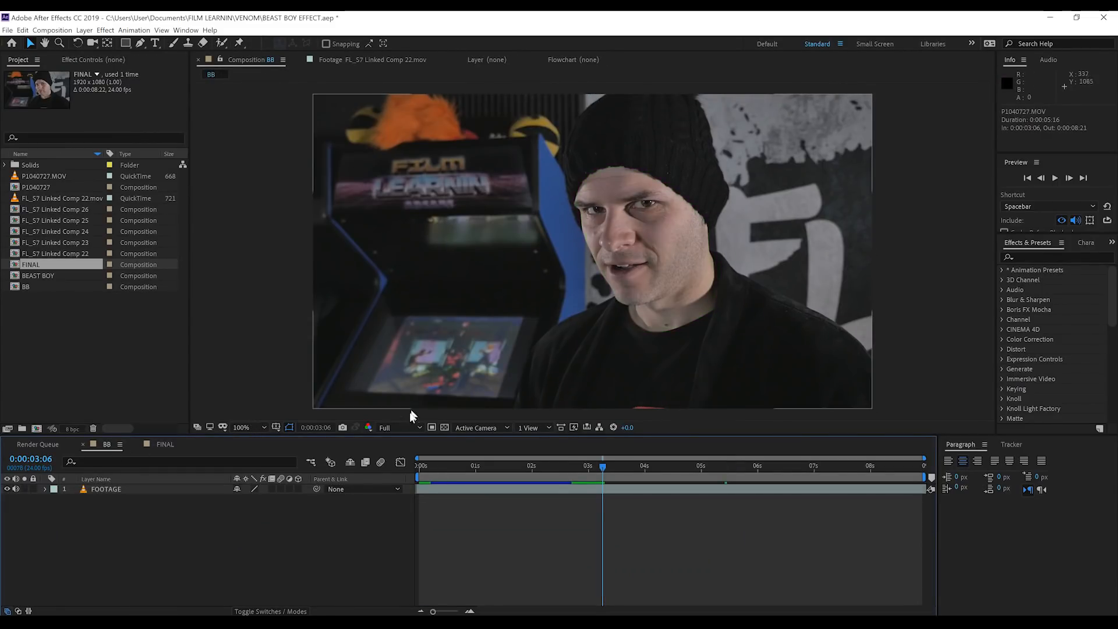
click(432, 466)
drag(432, 467, 603, 472)
click(613, 491)
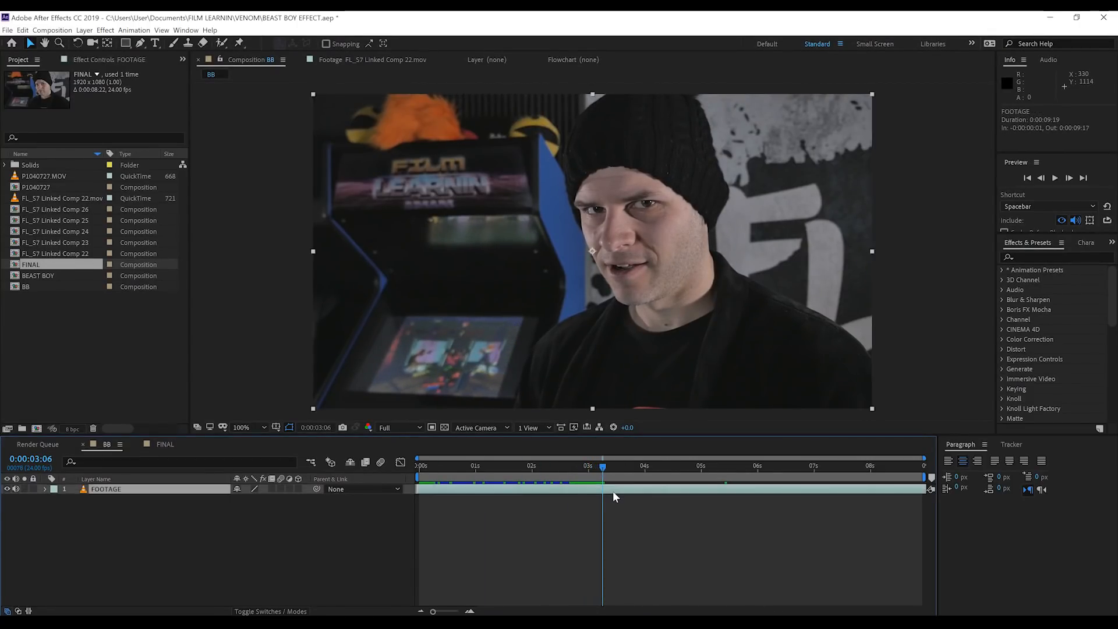
key(ctrl+shift+d)
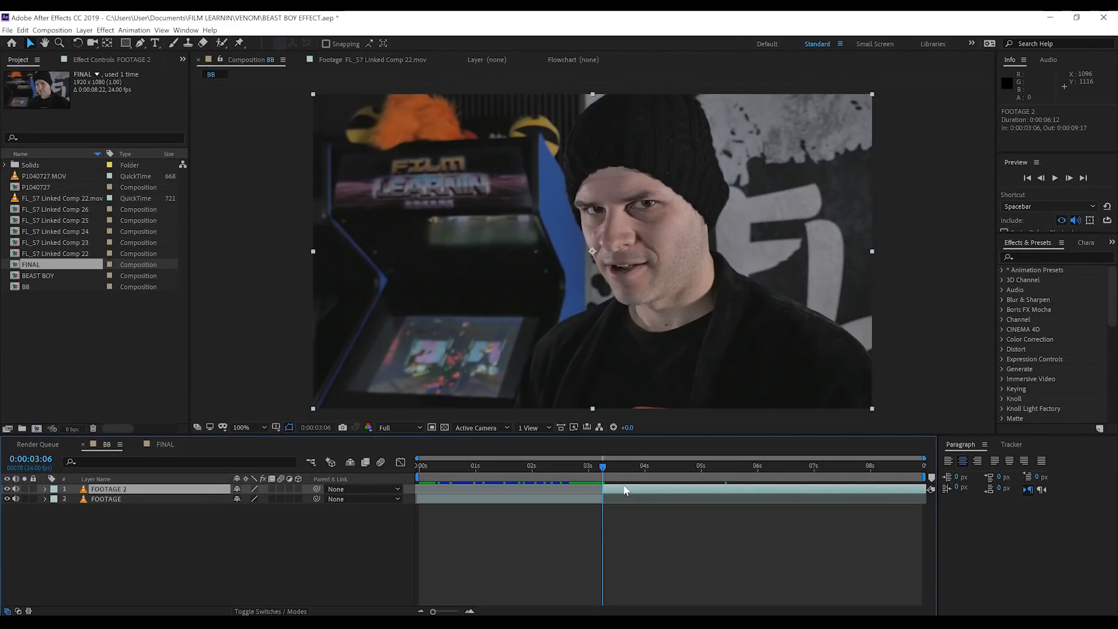
Pre-compose the FOOTAGE 2 layer as BEAST with all attributes moved into the new composition, and open that composition.
key(ctrl+shift+c)
click(461, 327)
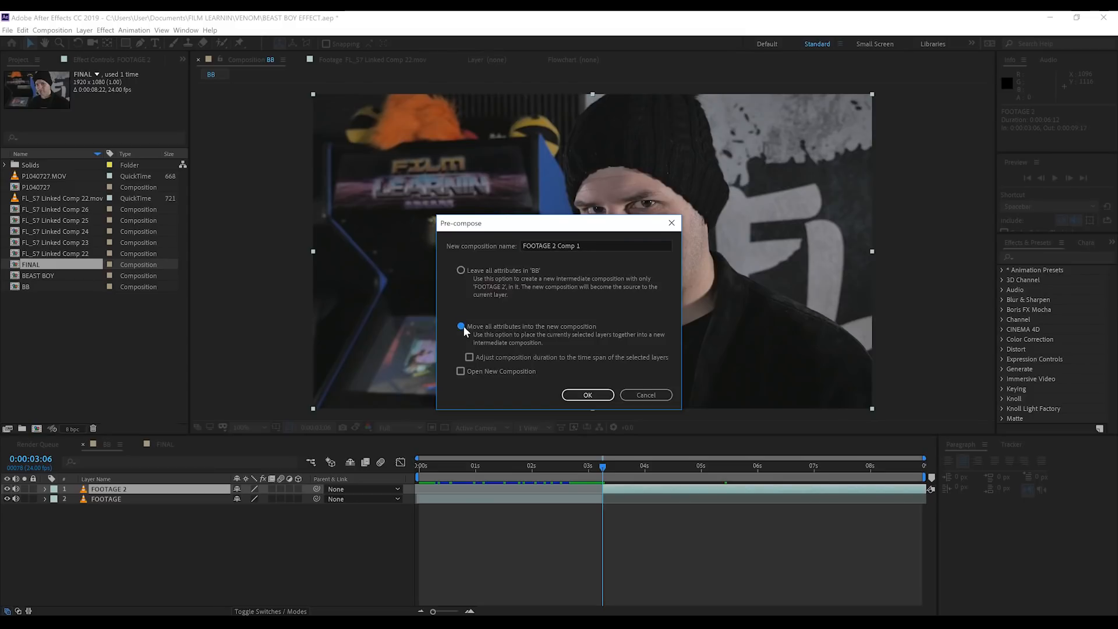
triple_click(587, 246)
text(BEAST)
click(501, 331)
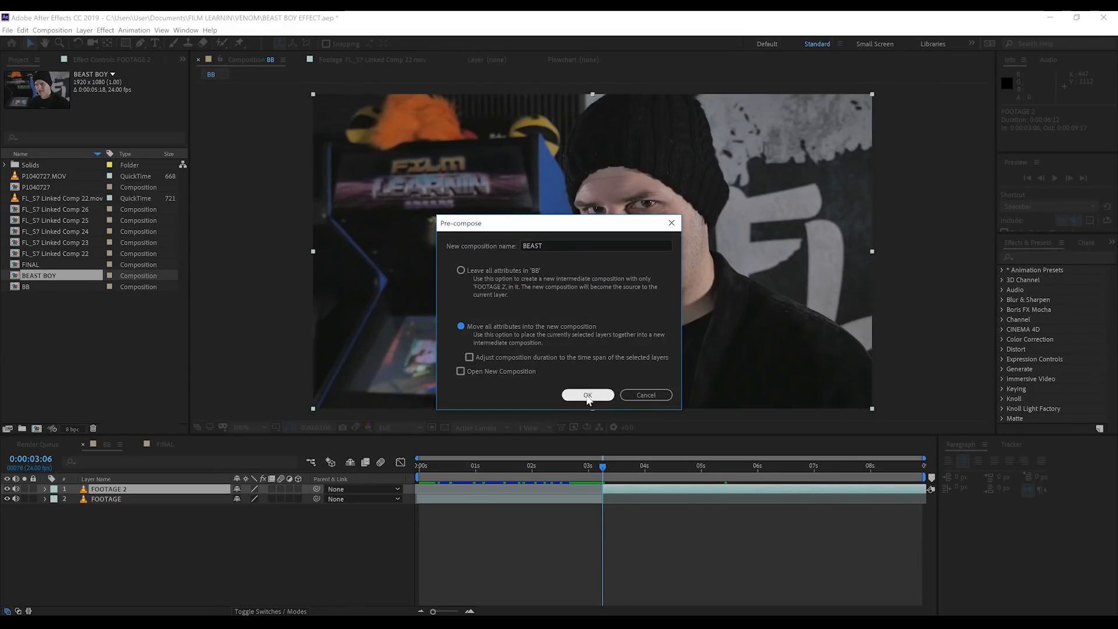
click(588, 396)
double_click(107, 493)
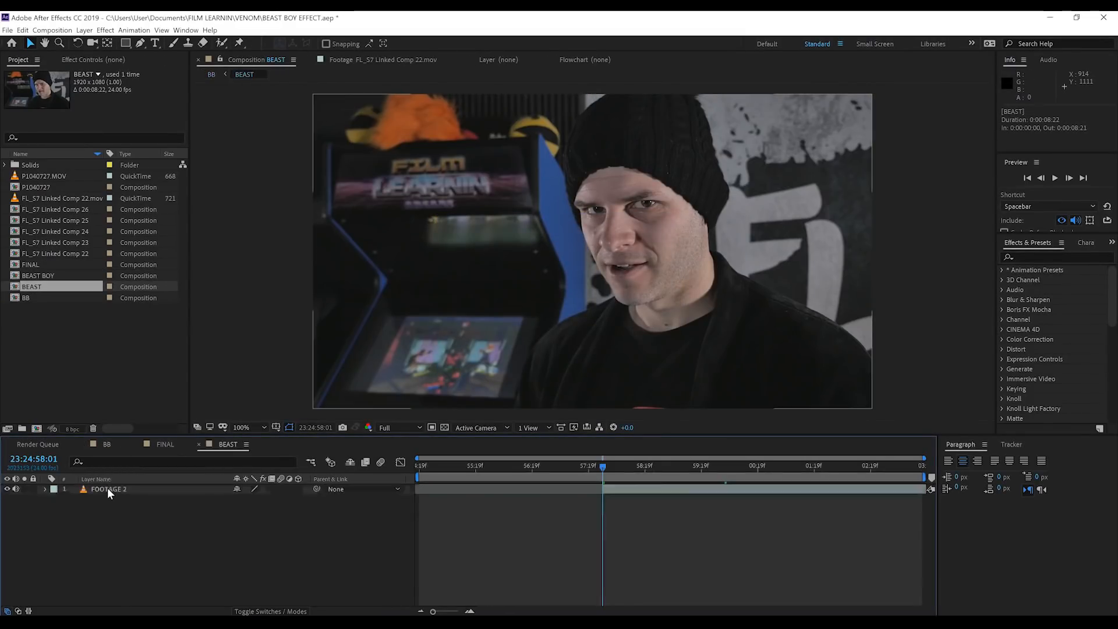
Apply the Boris FX Mocha Pro effect to the FOOTAGE 2 layer and launch the Mocha interface.
click(106, 30)
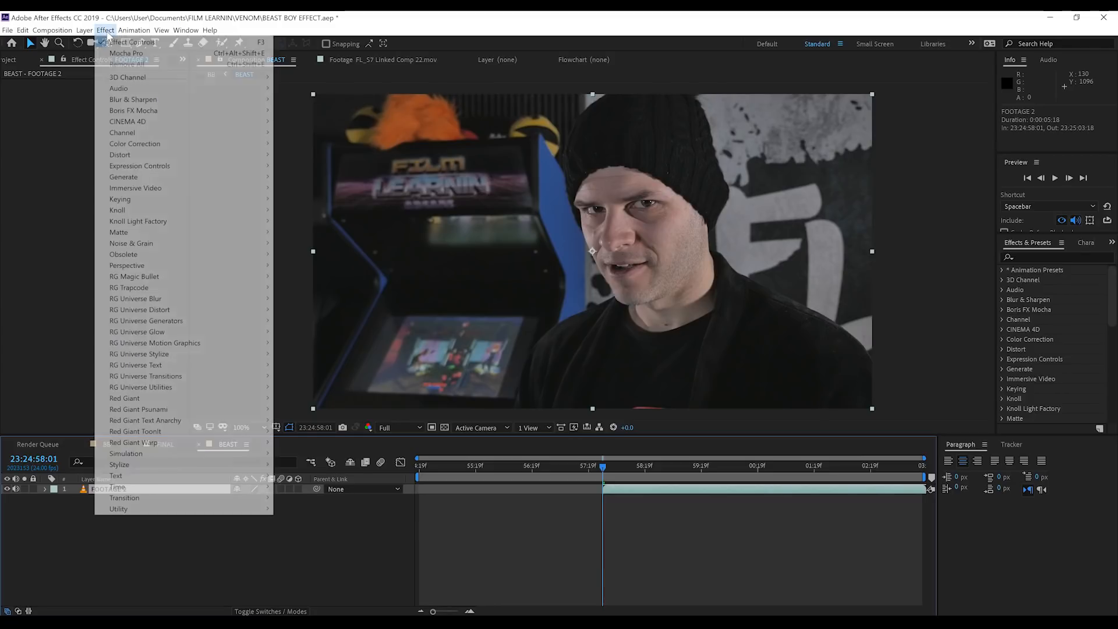
mouse_move(135, 111)
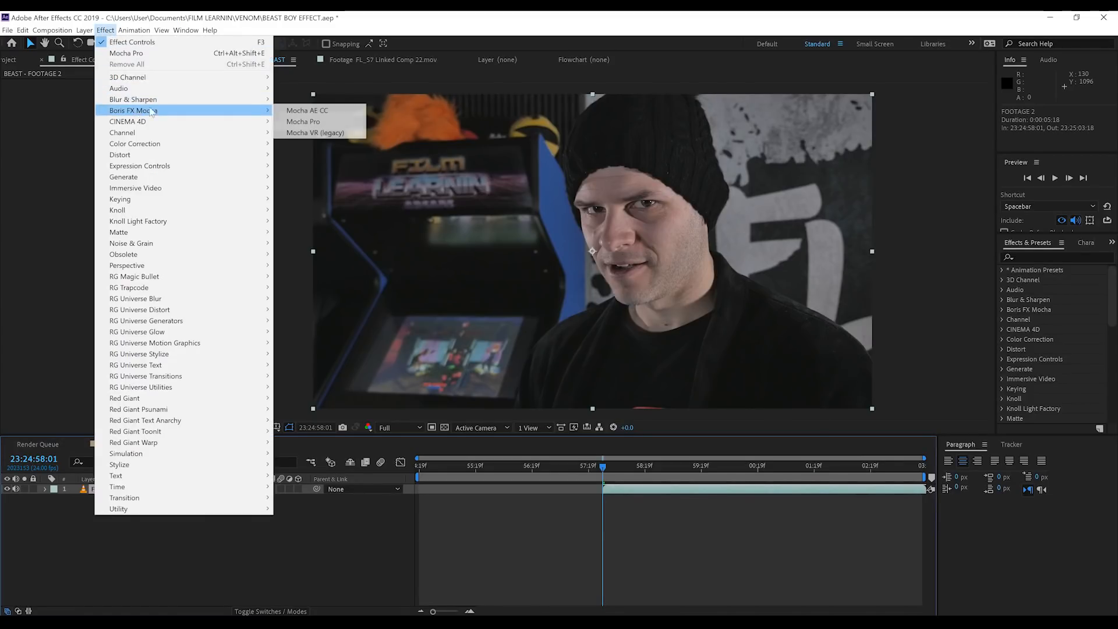
click(303, 121)
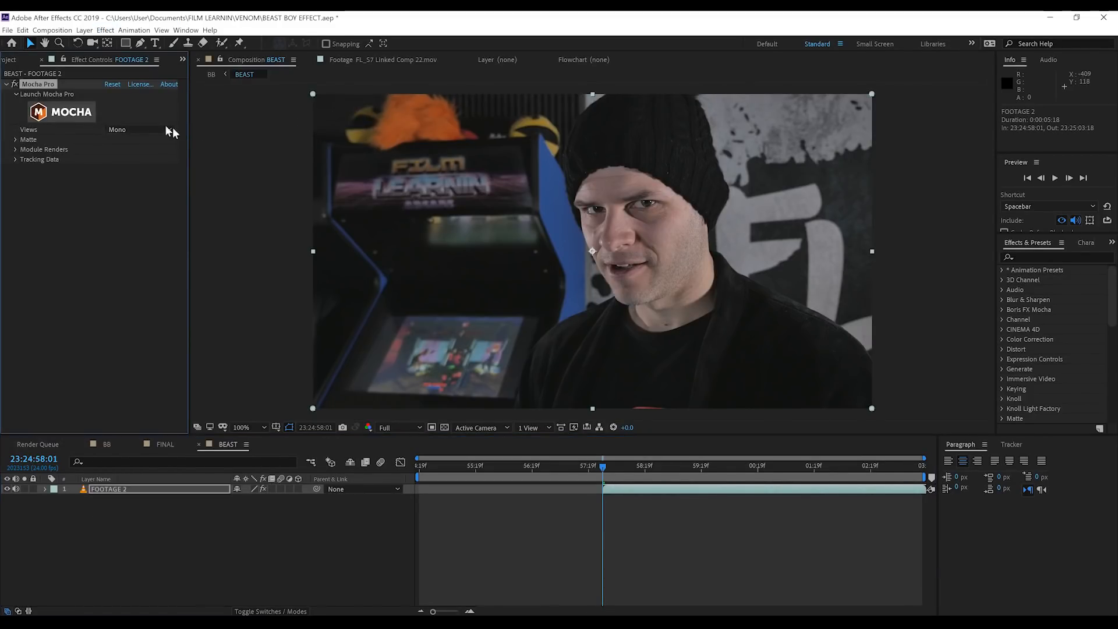
click(144, 32)
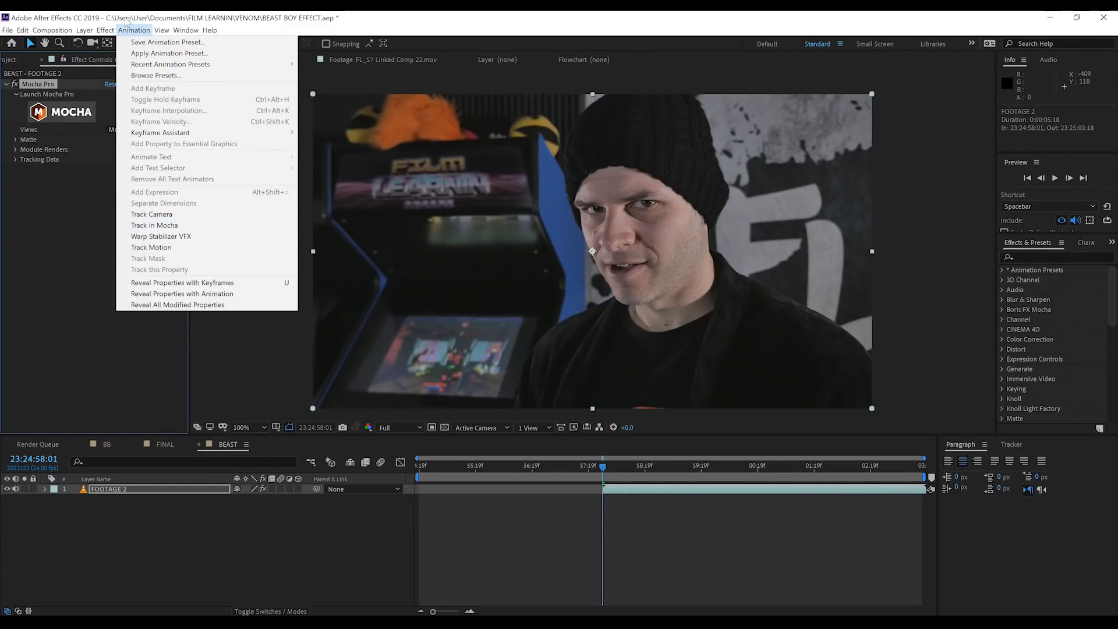
click(129, 32)
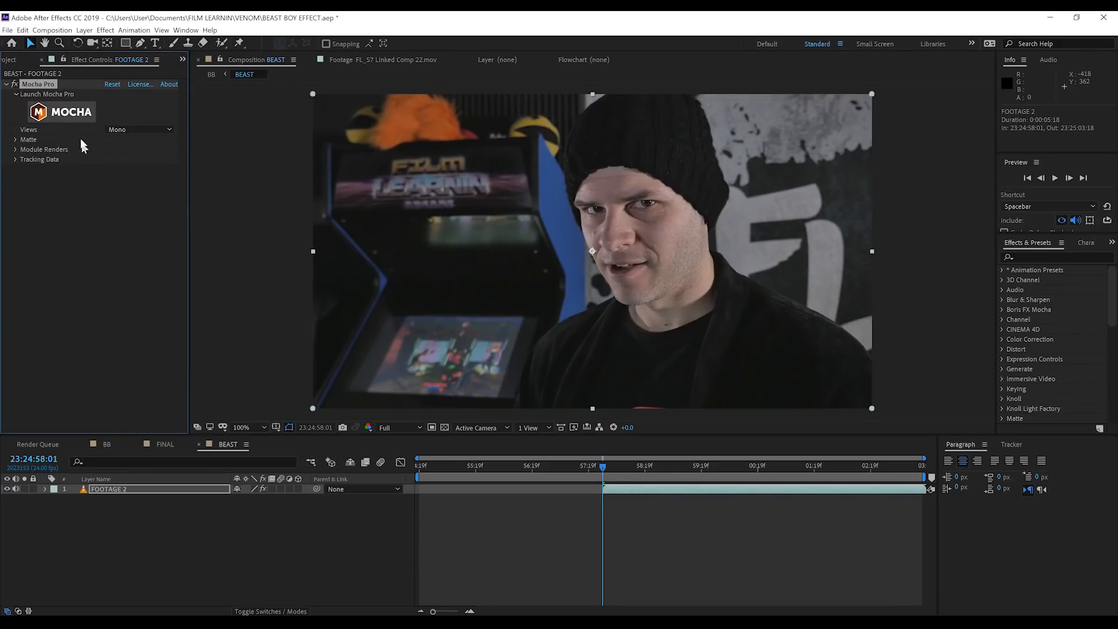
click(69, 113)
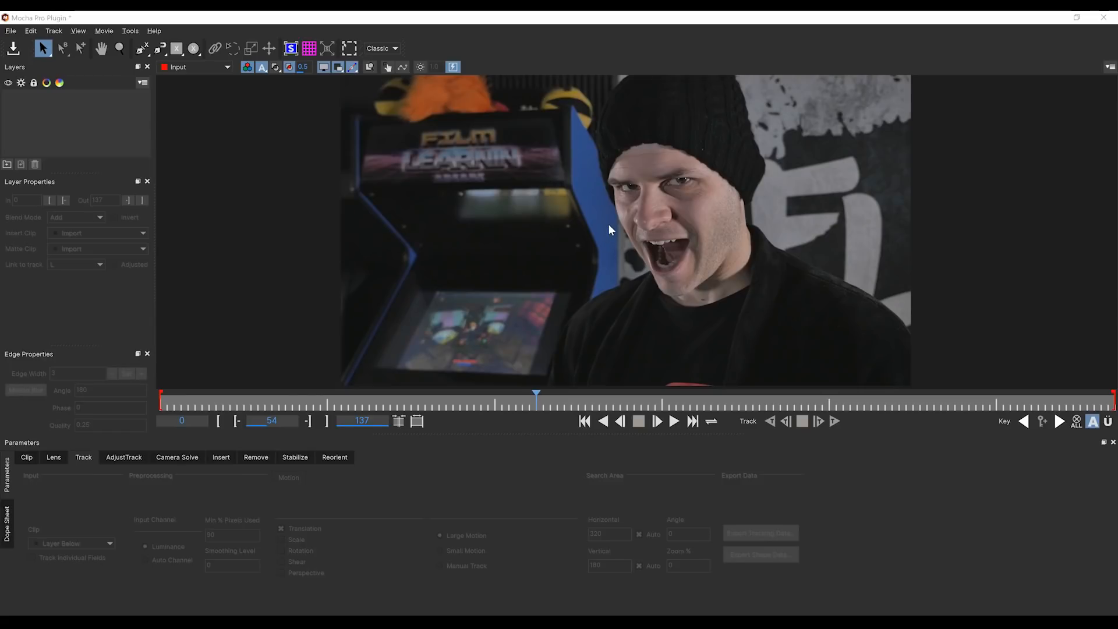
Start an X-spline on the face at frame 54, placing points from the hat edge down around the outer brow on the image's left.
key(z)
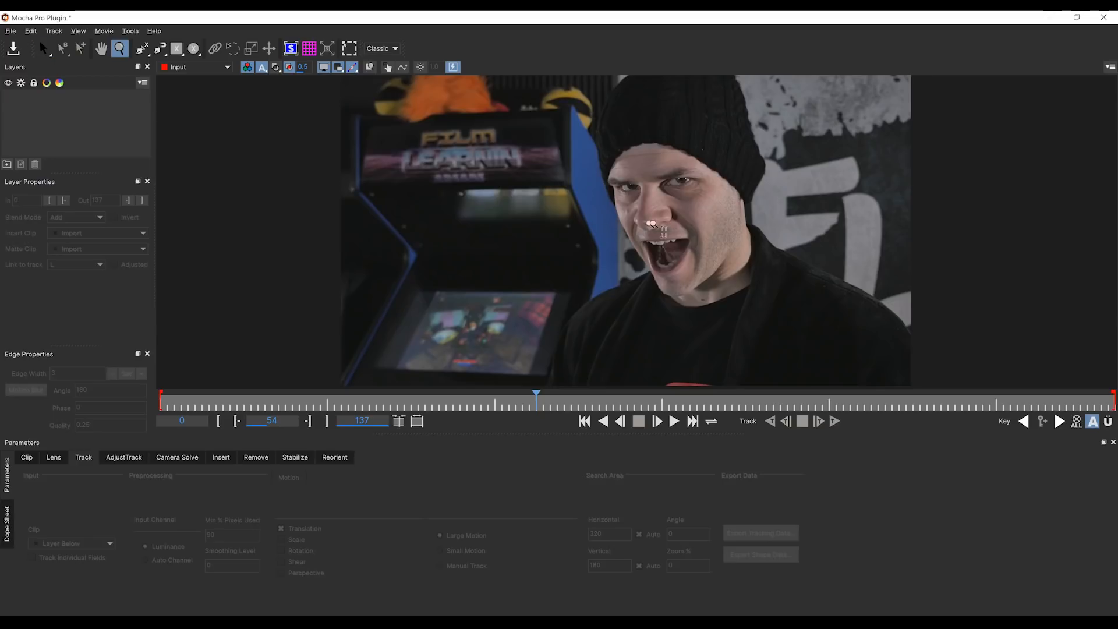
drag(708, 216, 697, 143)
drag(686, 245, 686, 117)
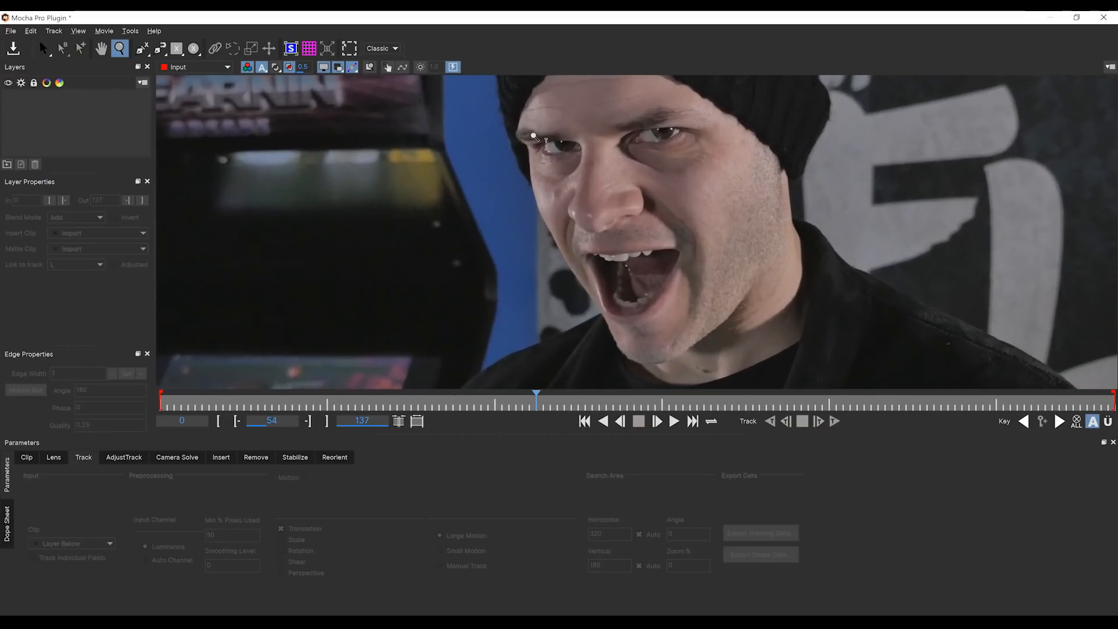
drag(534, 137, 539, 69)
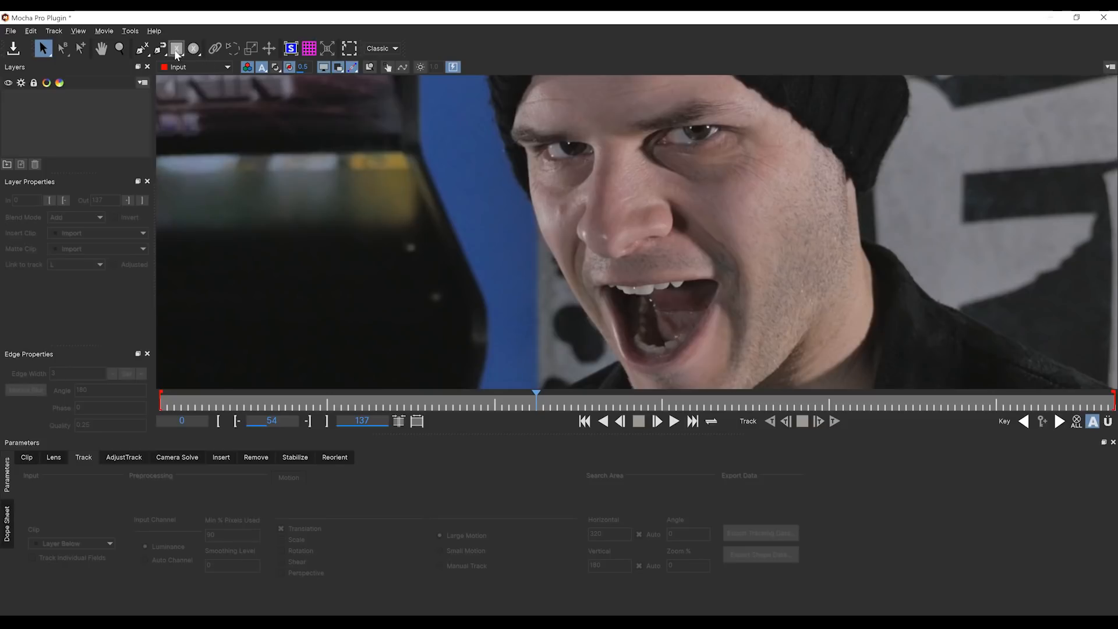
key(z)
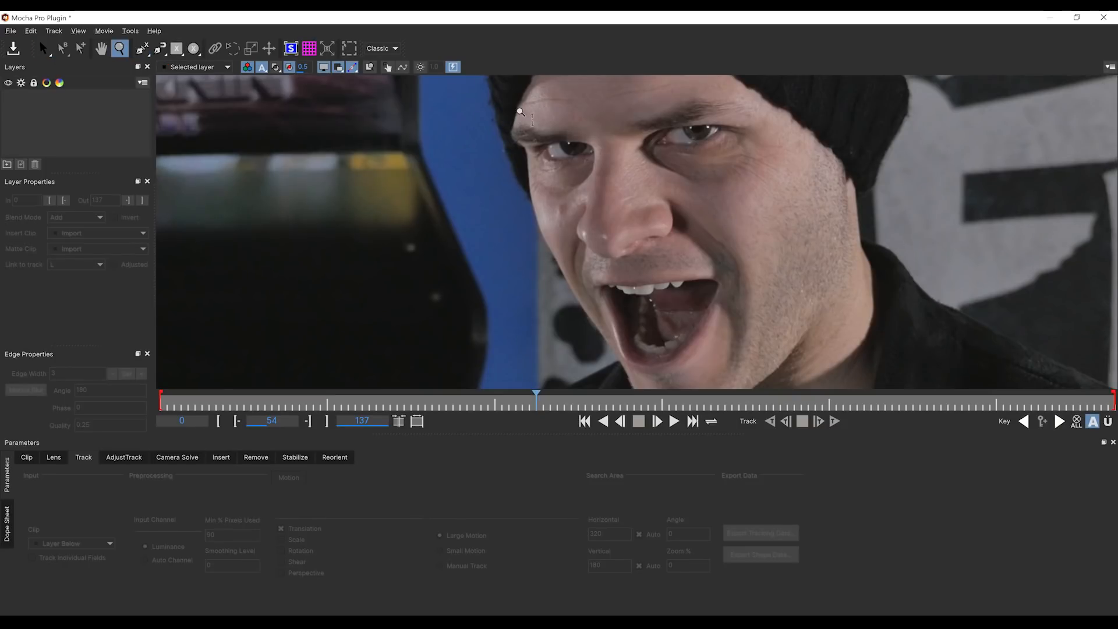
drag(521, 111, 558, 13)
key(ctrl+l)
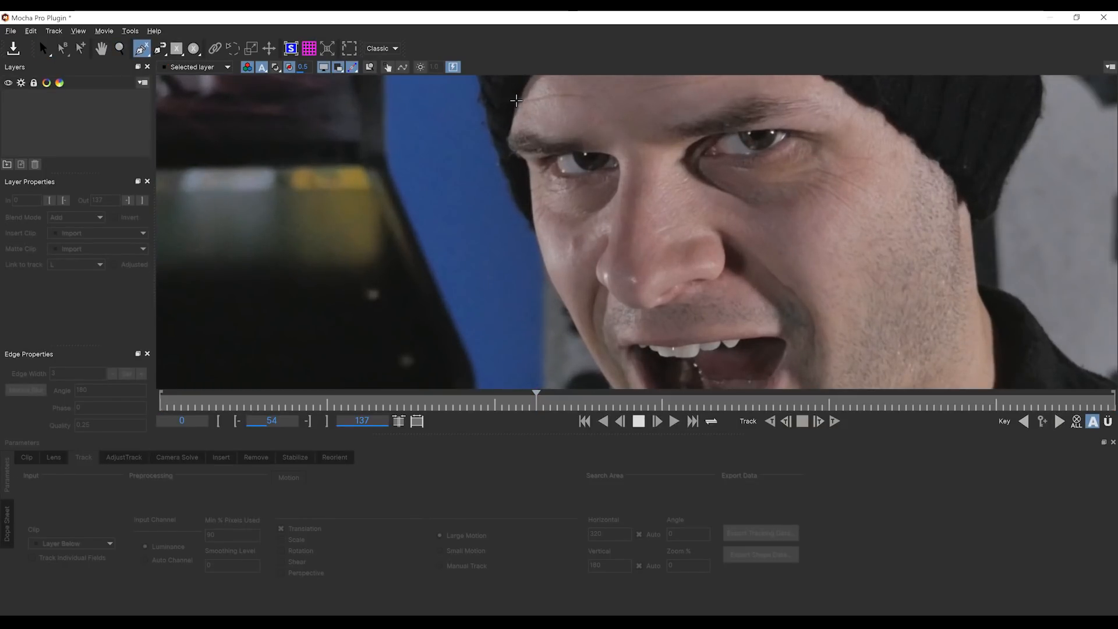
click(517, 100)
click(516, 106)
click(512, 117)
click(511, 123)
click(510, 133)
click(509, 138)
click(509, 144)
click(516, 153)
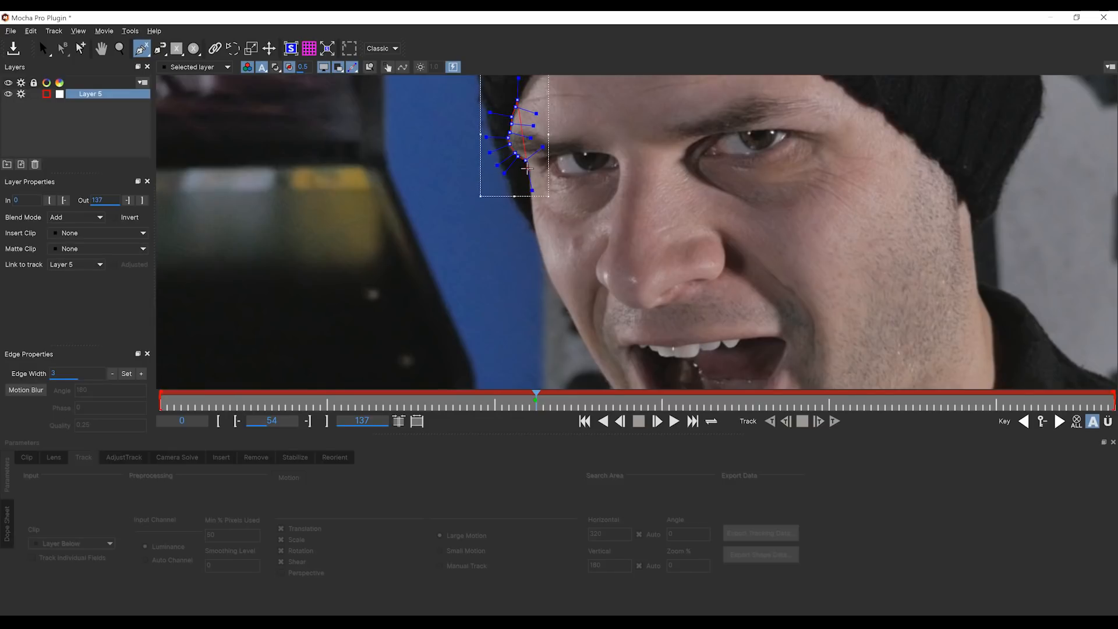
Extend the face spline from beside the eye down the edge of the cheek to the level of the mouth.
click(532, 208)
click(536, 229)
click(541, 254)
click(551, 278)
click(561, 300)
click(573, 318)
click(587, 349)
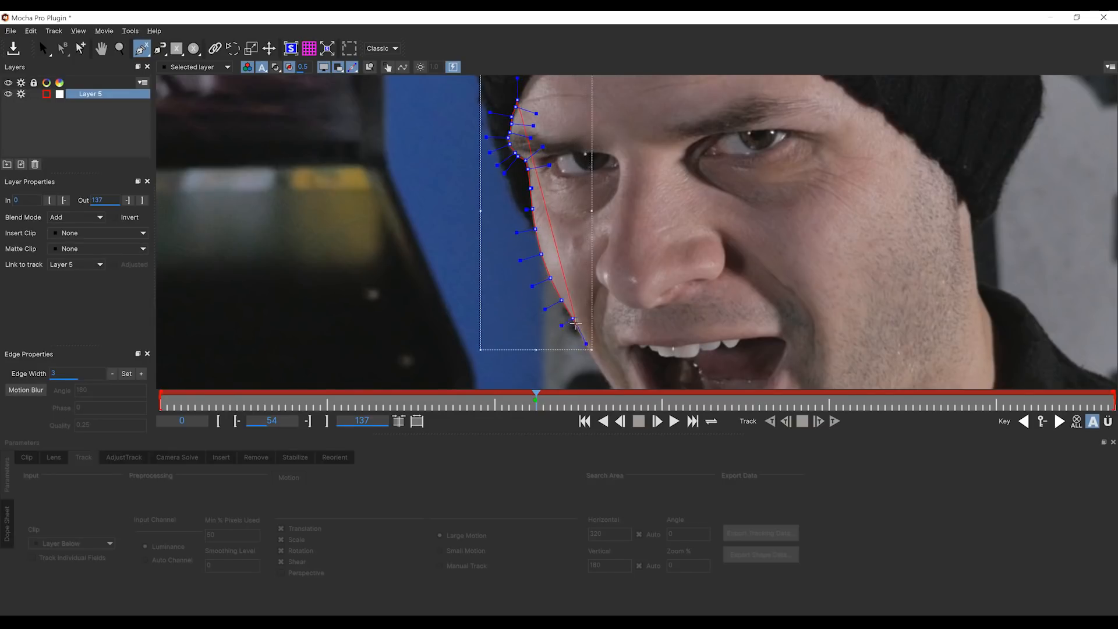
click(607, 381)
Extend the face spline along the jaw from beside the open mouth down to the chin.
drag(629, 355, 547, 95)
click(554, 162)
click(572, 187)
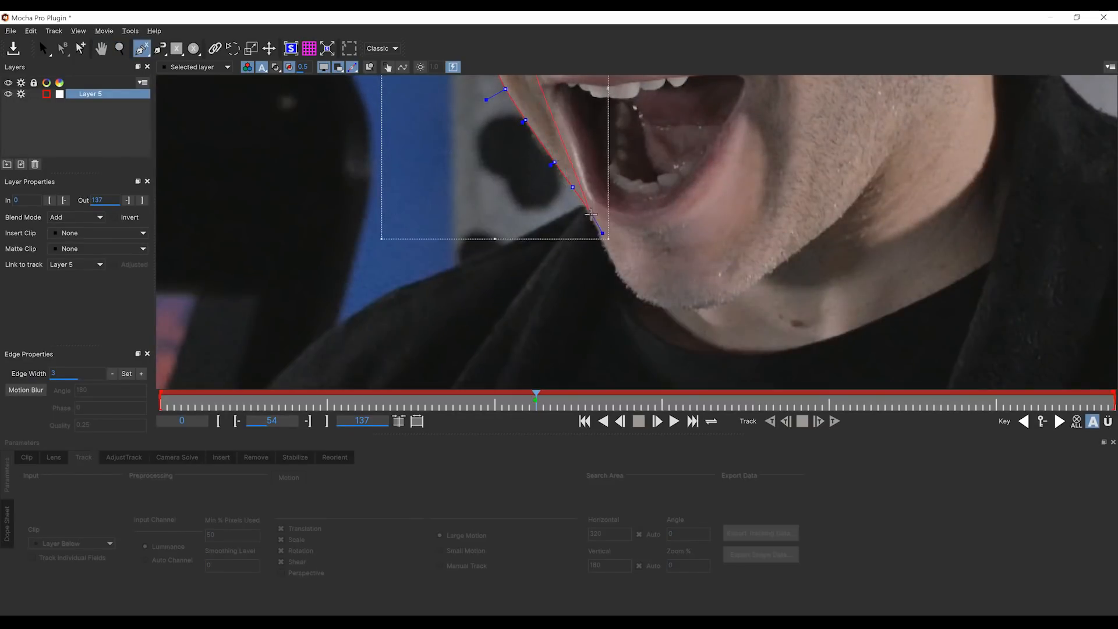
click(592, 217)
click(604, 243)
click(617, 274)
drag(629, 294, 623, 185)
scroll(610, 182, up, 2)
scroll(611, 183, down, 2)
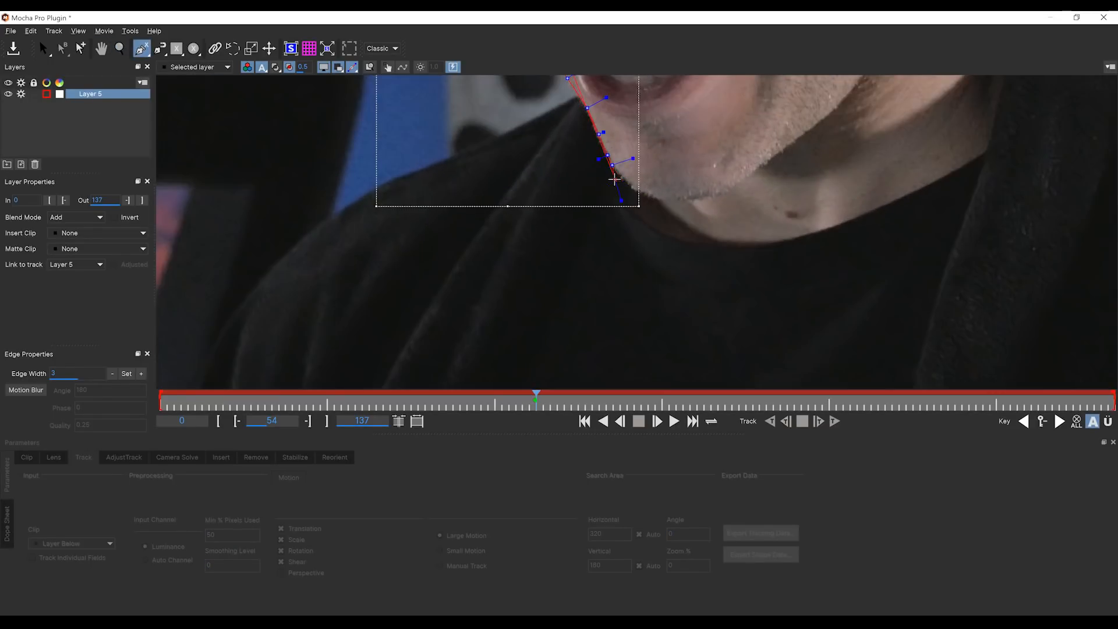
Extend the face spline under the chin and along the shirt neckline so the neck is enclosed.
click(615, 181)
click(623, 203)
click(650, 227)
click(679, 239)
click(734, 249)
click(782, 243)
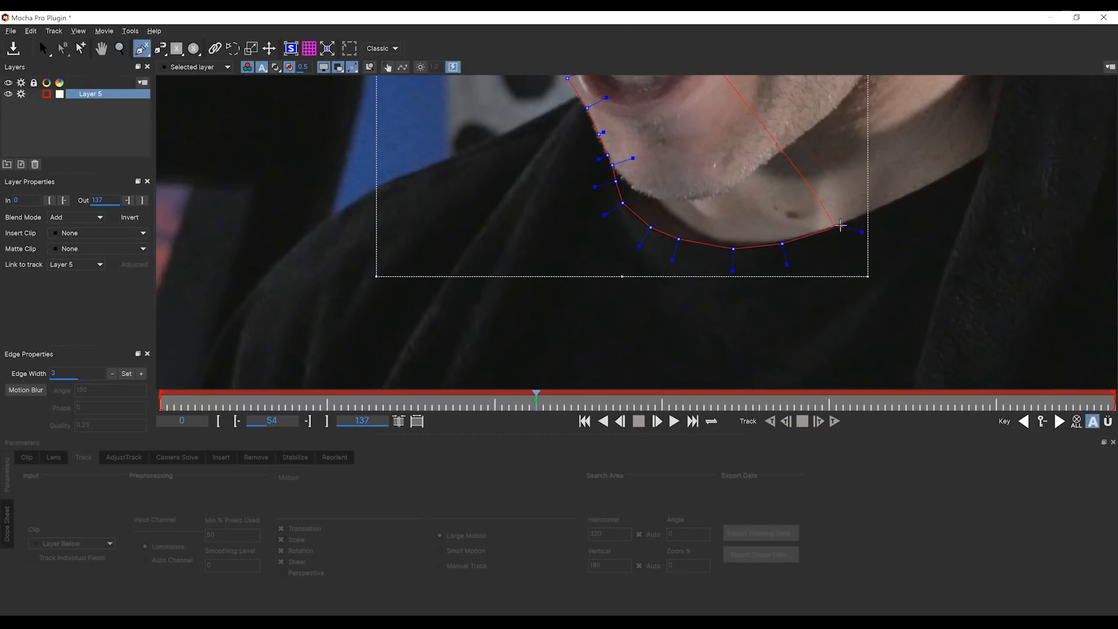
click(841, 225)
Extend the face spline along the jacket collar and up the side of the neck toward the ear.
click(943, 181)
click(990, 147)
click(995, 110)
drag(996, 110, 937, 140)
mouse_move(937, 140)
mouse_down()
mouse_move(659, 302)
mouse_move(612, 345)
mouse_up()
click(683, 254)
click(688, 204)
click(648, 144)
click(643, 104)
drag(642, 102, 592, 329)
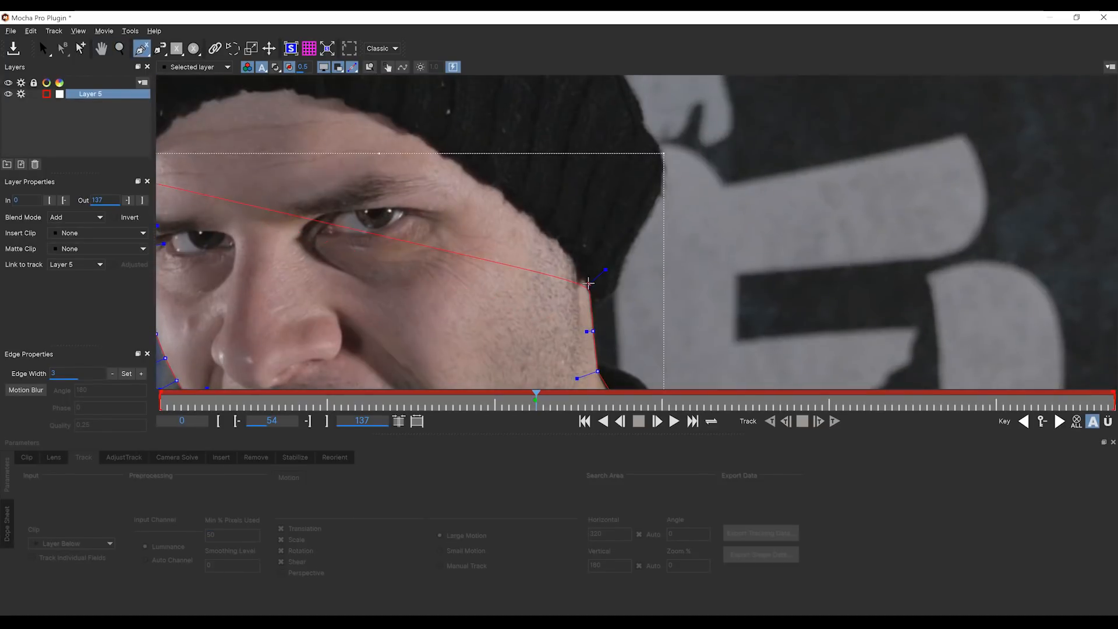
Extend the face spline from the ear up along the hat edge past the temple to the side of the forehead.
click(589, 284)
click(584, 276)
click(574, 263)
click(570, 252)
click(561, 243)
click(544, 234)
click(516, 205)
click(478, 180)
click(446, 155)
click(427, 140)
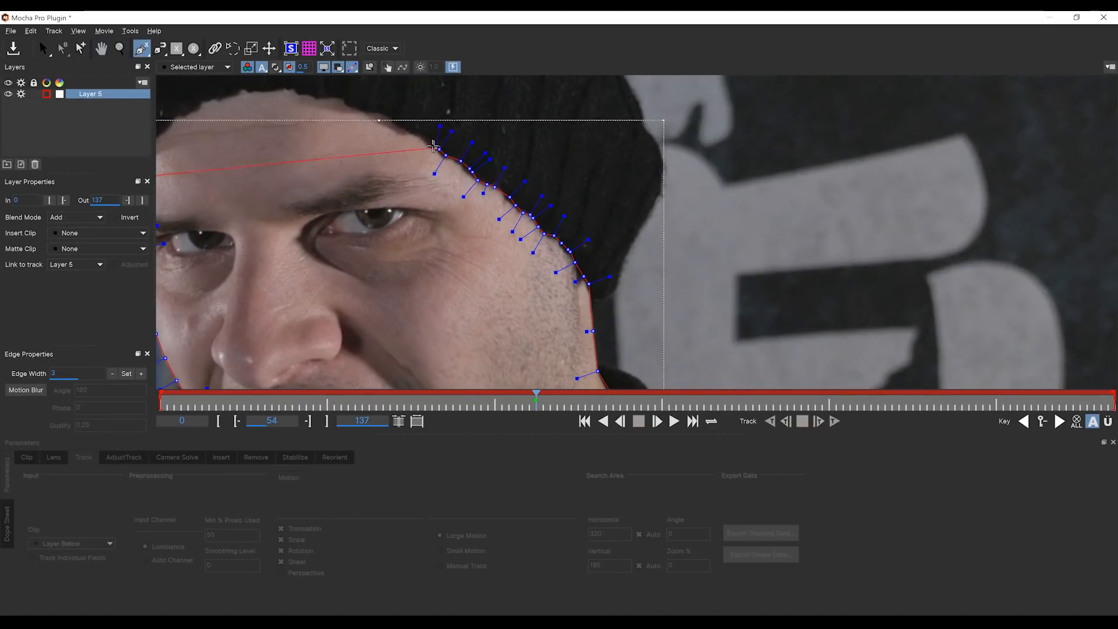
Extend the face spline along the hat edge across the top of the forehead.
click(394, 124)
click(384, 111)
click(355, 107)
click(317, 95)
click(283, 88)
click(244, 91)
click(213, 99)
click(188, 110)
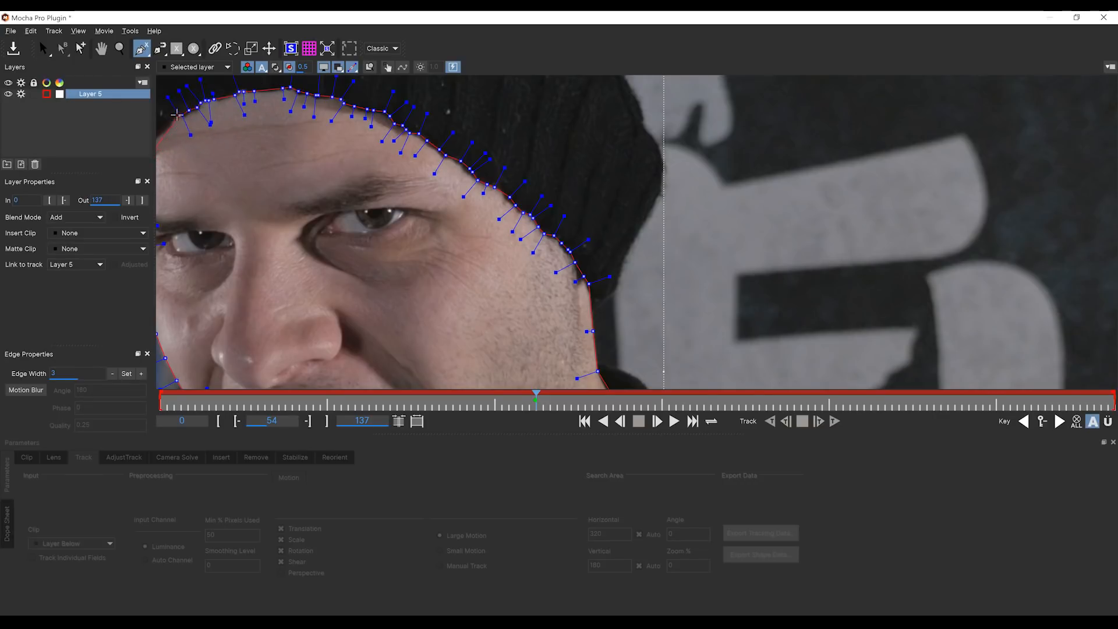
Extend the face spline down the hat edge past the far temple to the eyebrow and close it.
click(169, 122)
key(x)
drag(194, 123, 436, 171)
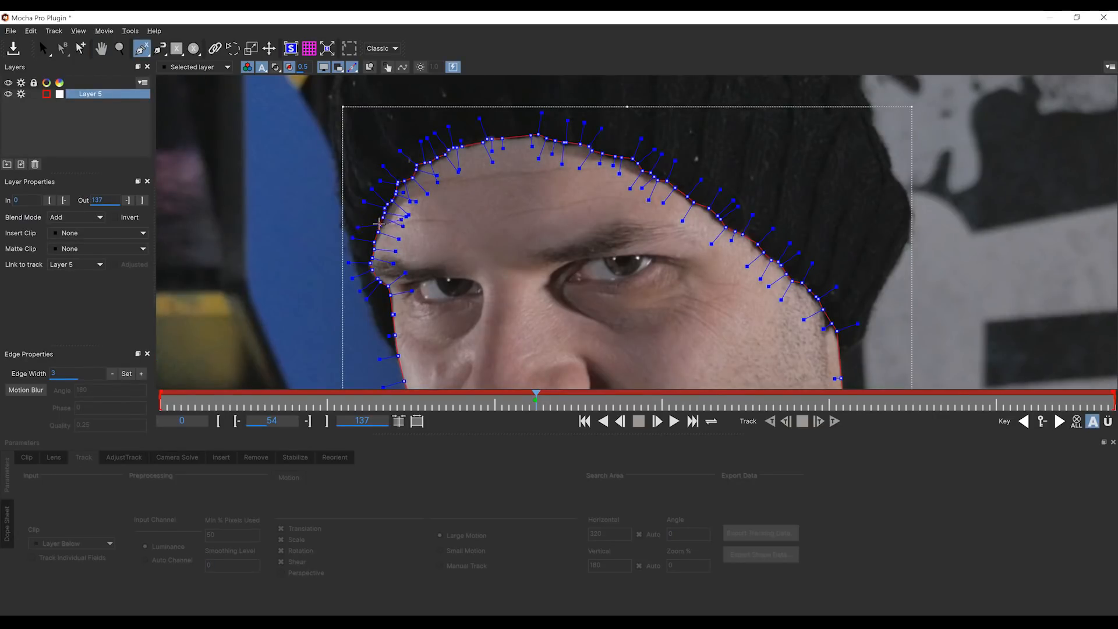
key(s)
key(z)
drag(464, 241, 525, 368)
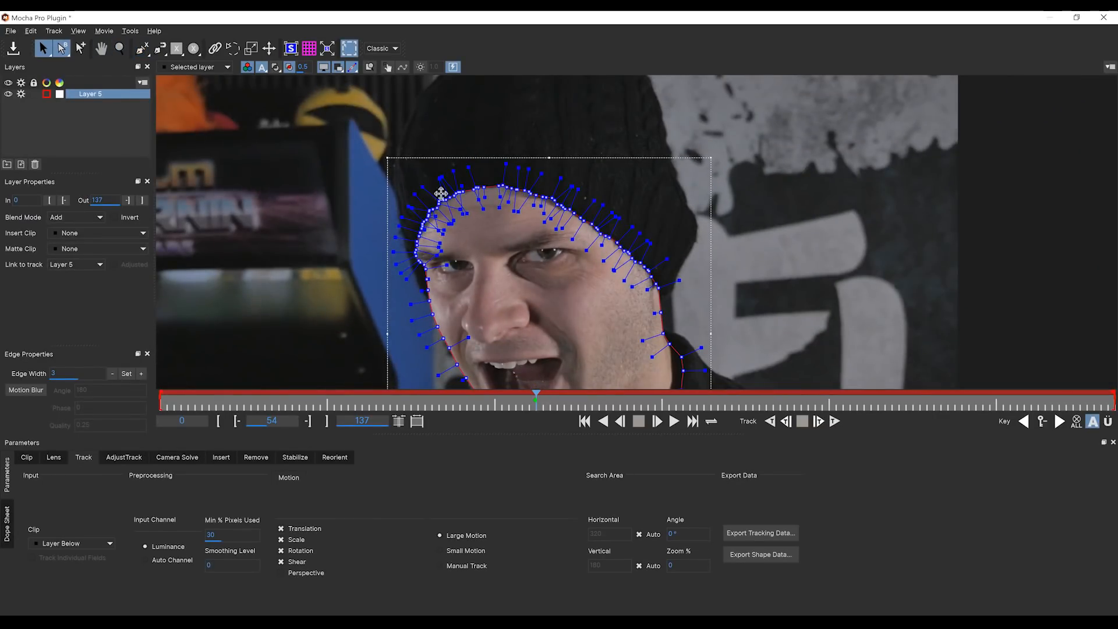
Select all points of the face spline, shorten their curve handles slightly together, and deselect the shape.
click(441, 193)
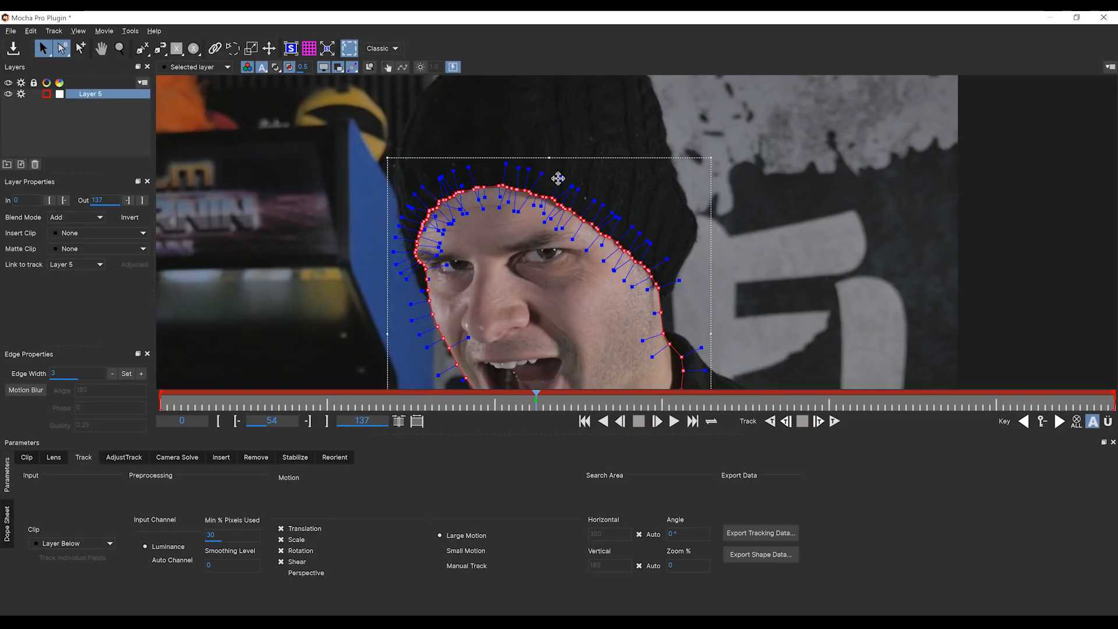
drag(559, 175, 558, 179)
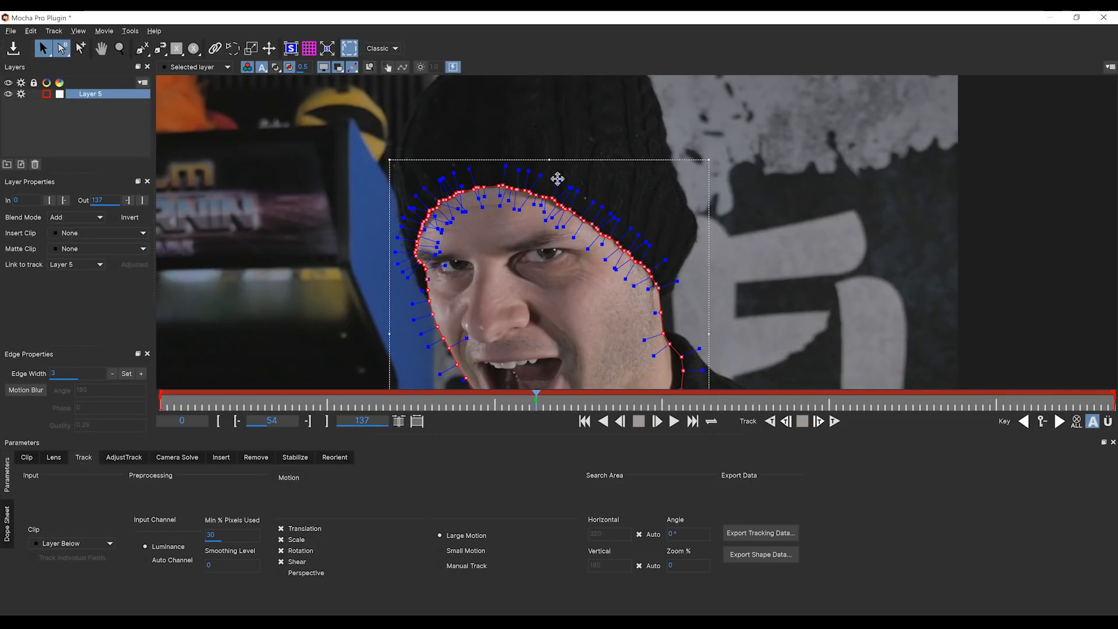
click(748, 222)
click(744, 253)
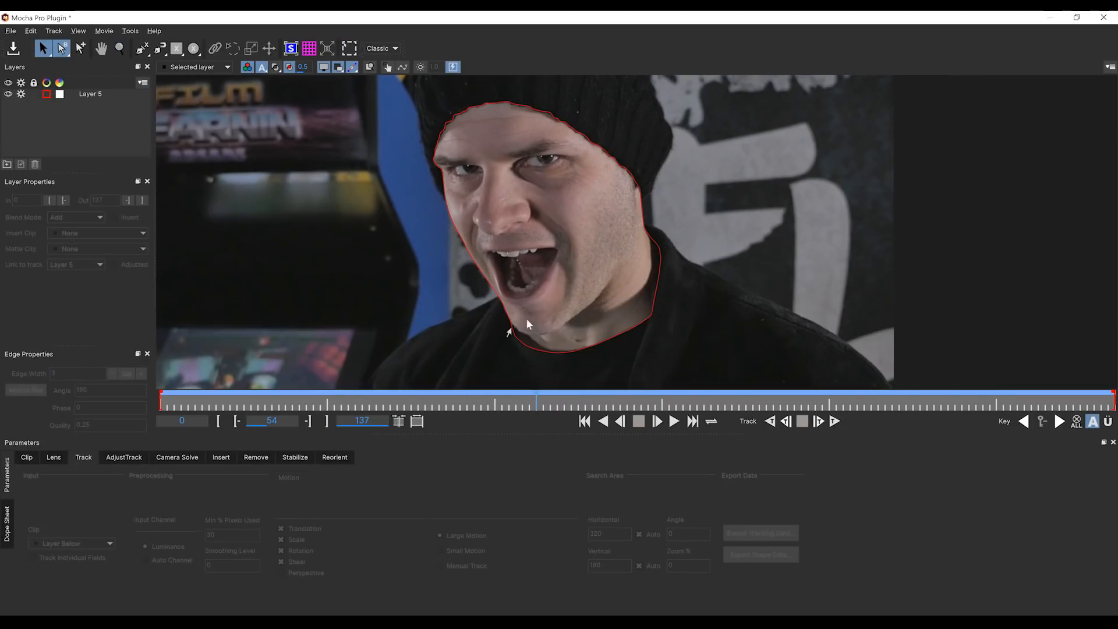
Select the face layer, Layer 5, and open its Min % Pixels Used value for editing.
click(91, 94)
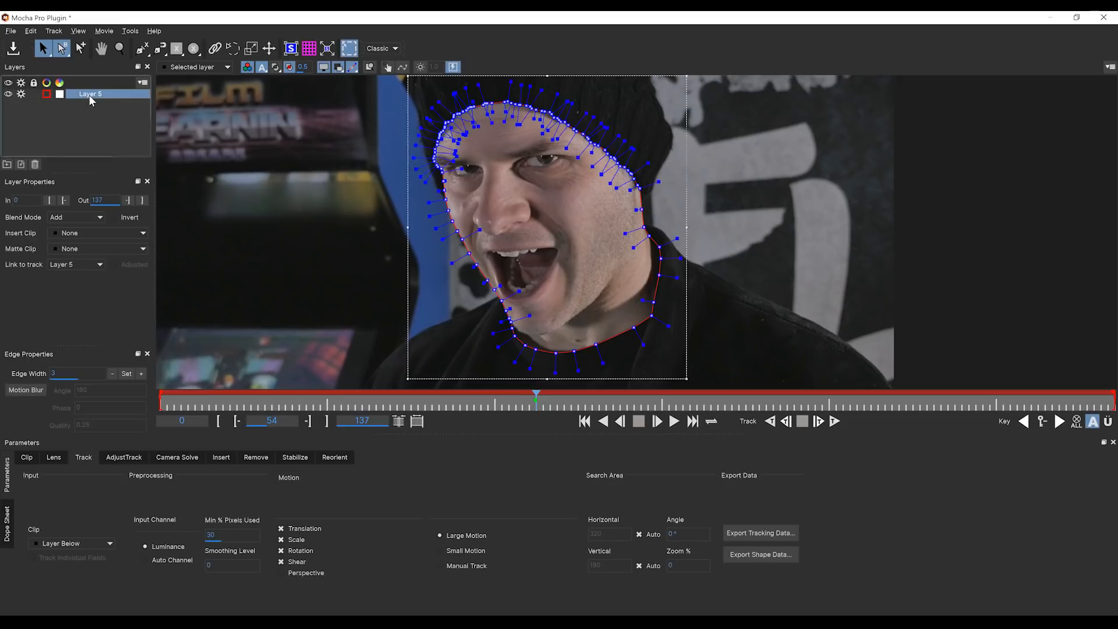
click(220, 531)
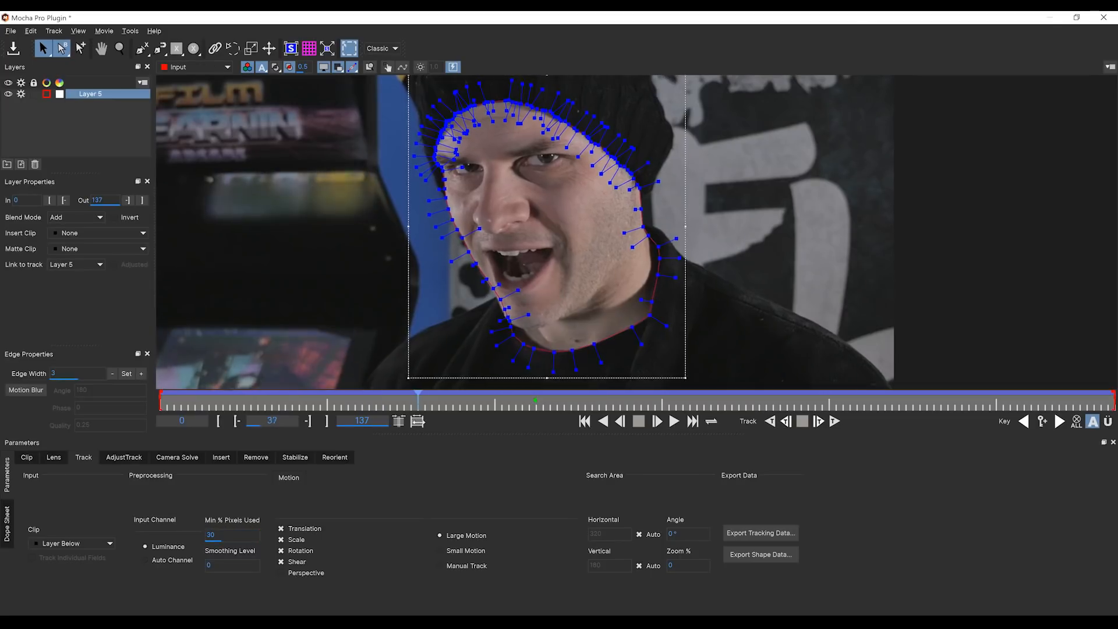
Scrub through the clip to examine how the face spline follows the jaw and mouth area.
drag(417, 421, 521, 398)
key(z)
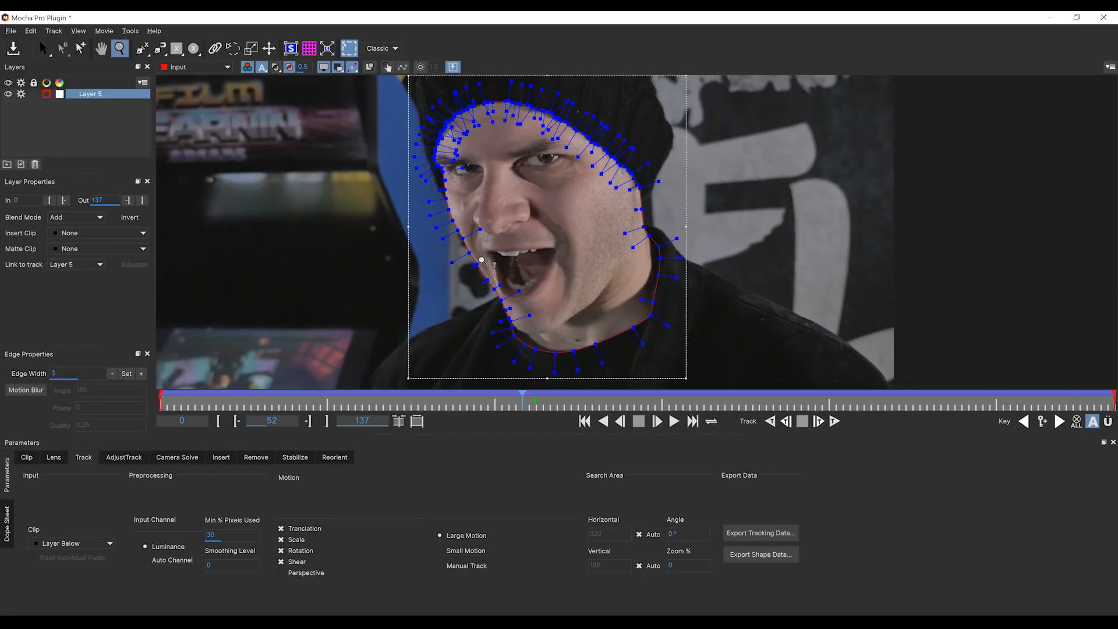
drag(468, 245, 469, 58)
drag(434, 240, 435, 115)
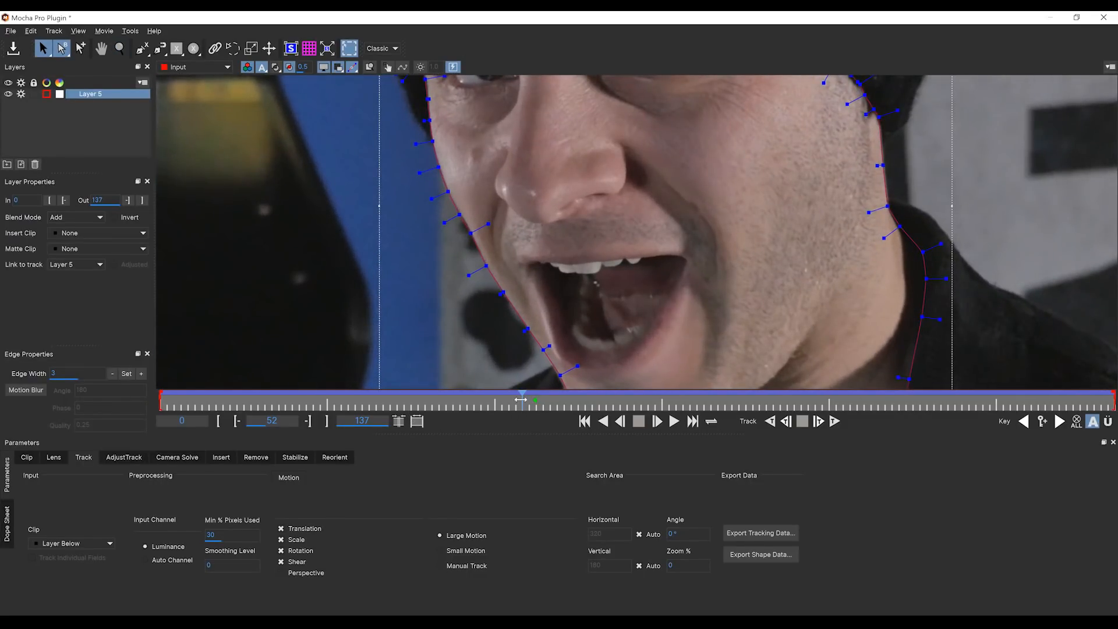
drag(521, 400, 871, 398)
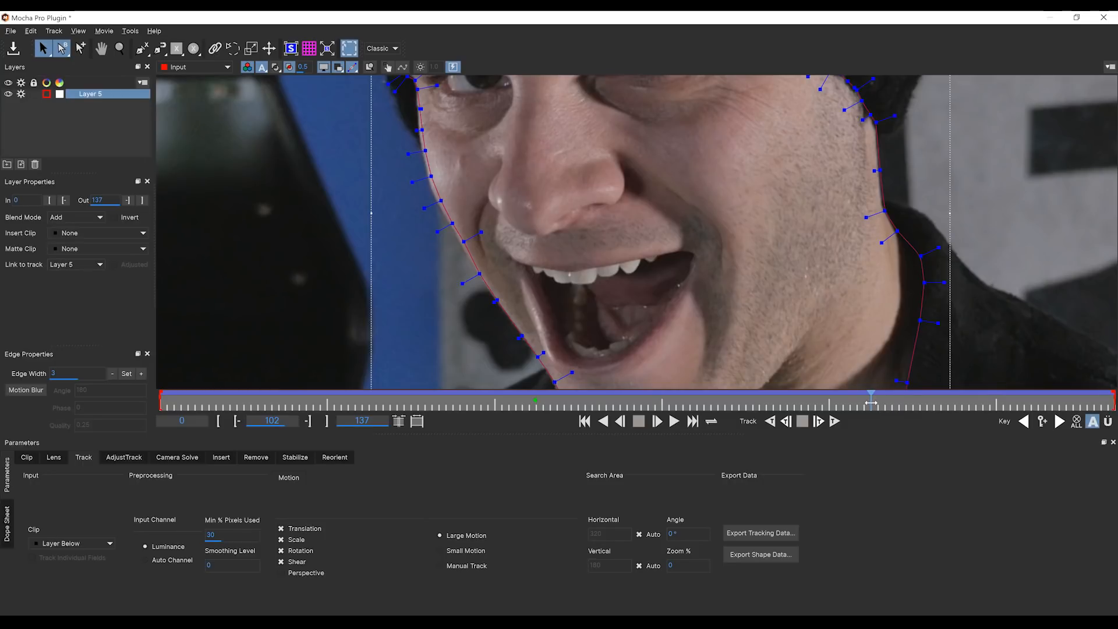
drag(871, 402, 189, 395)
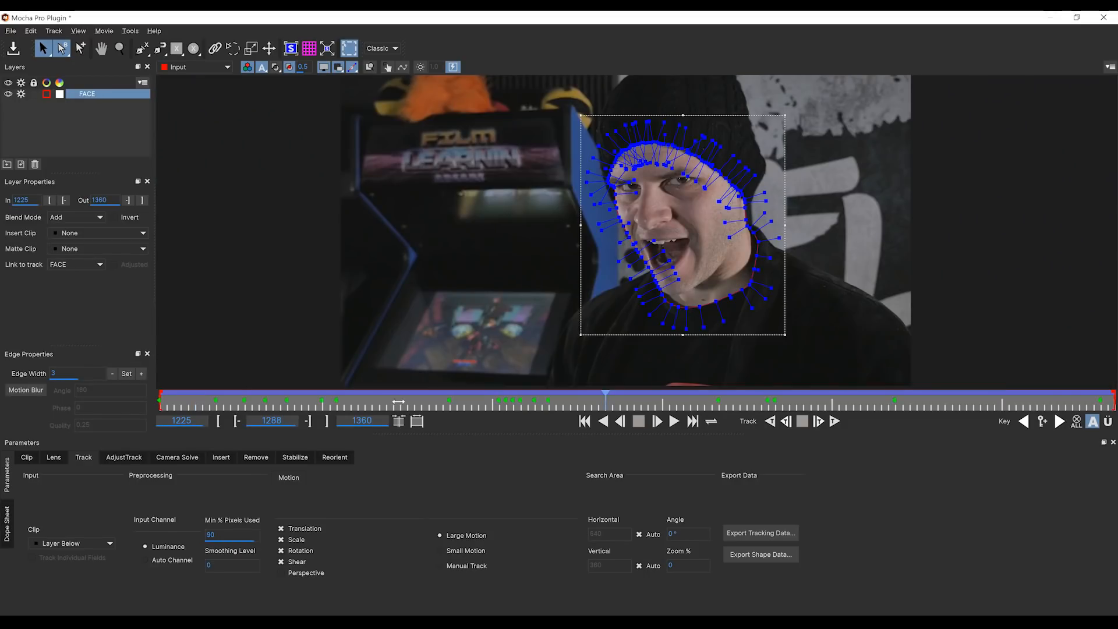
Scrub and play the clip to review the keyframed FACE mask, and deselect the layer.
click(400, 402)
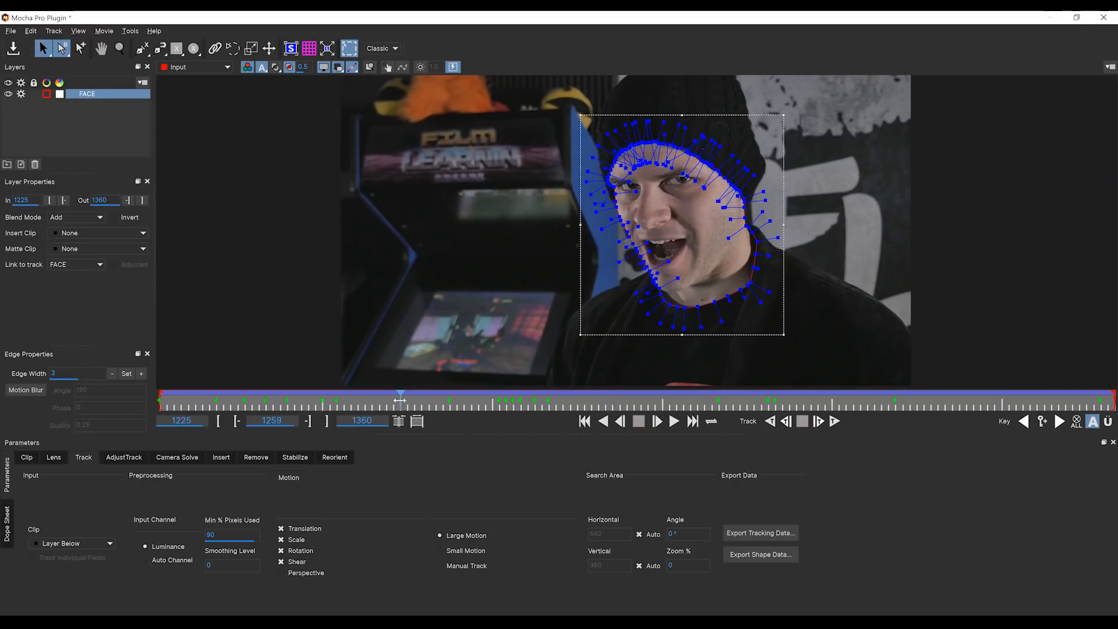
mouse_move(401, 400)
mouse_down()
mouse_move(447, 396)
mouse_move(137, 407)
mouse_move(380, 402)
mouse_up()
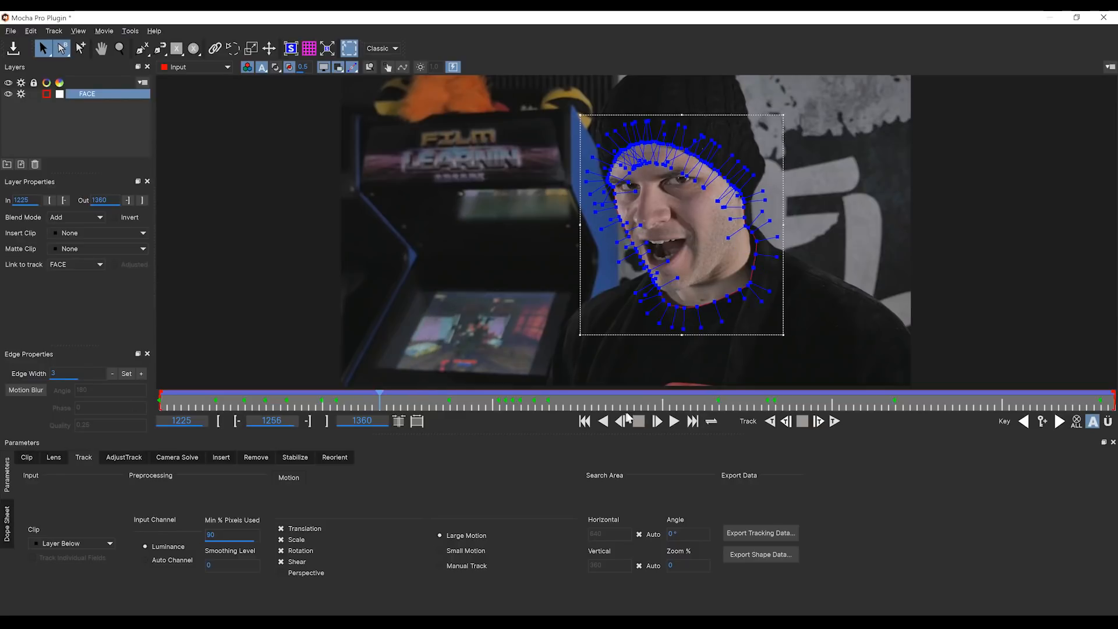
click(675, 422)
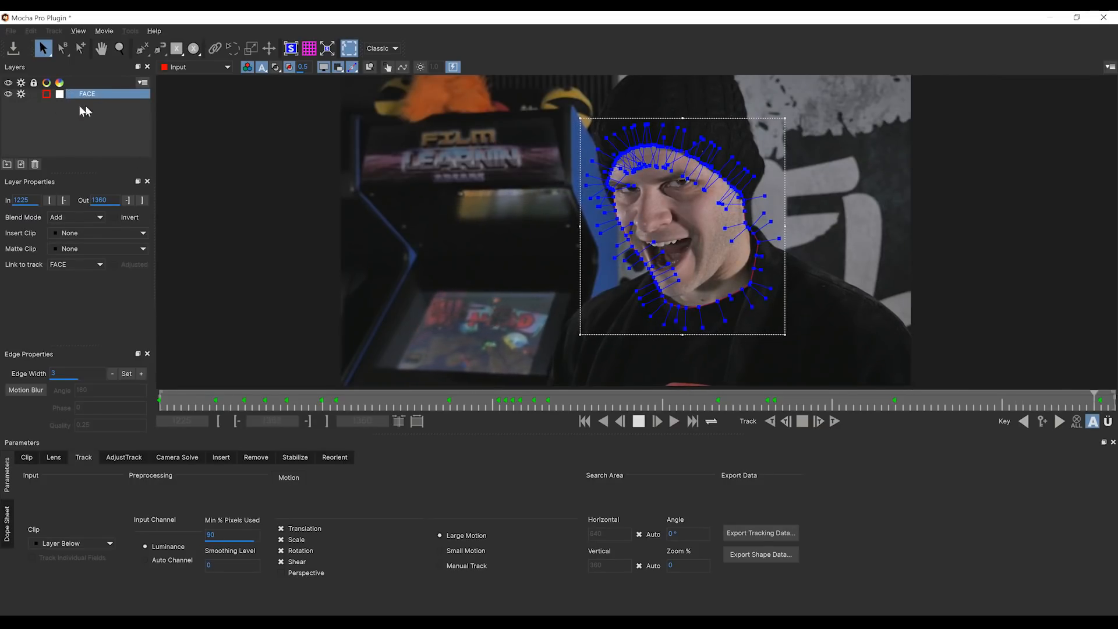
click(639, 422)
click(994, 282)
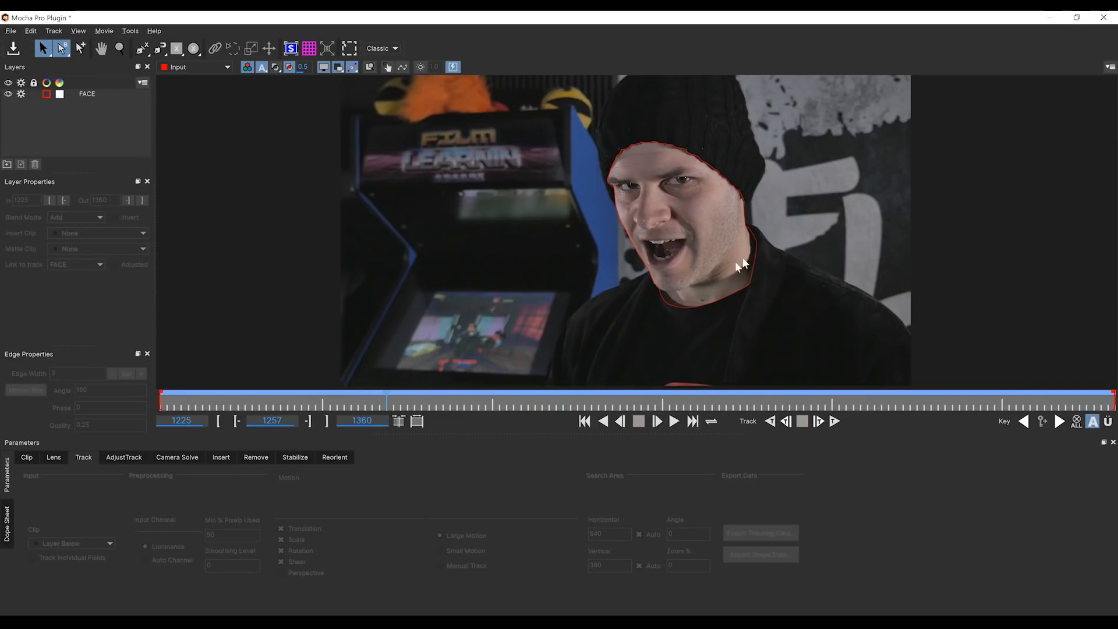
Compare the mouth opening at frame 1236 with the last frame, 1360, and stay on the last frame.
click(692, 421)
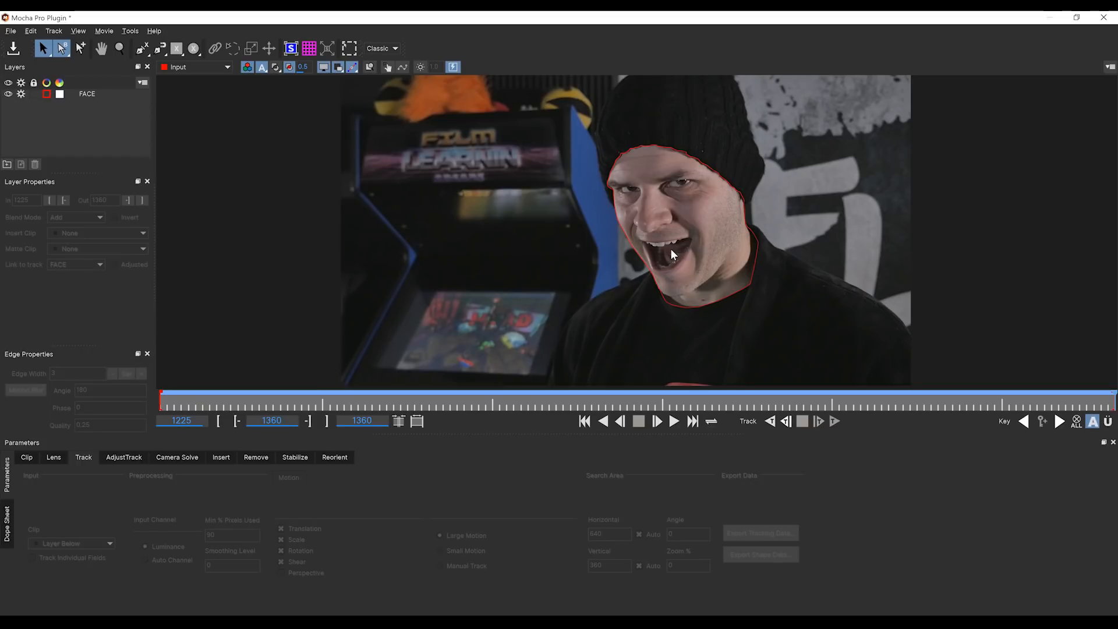
key(z)
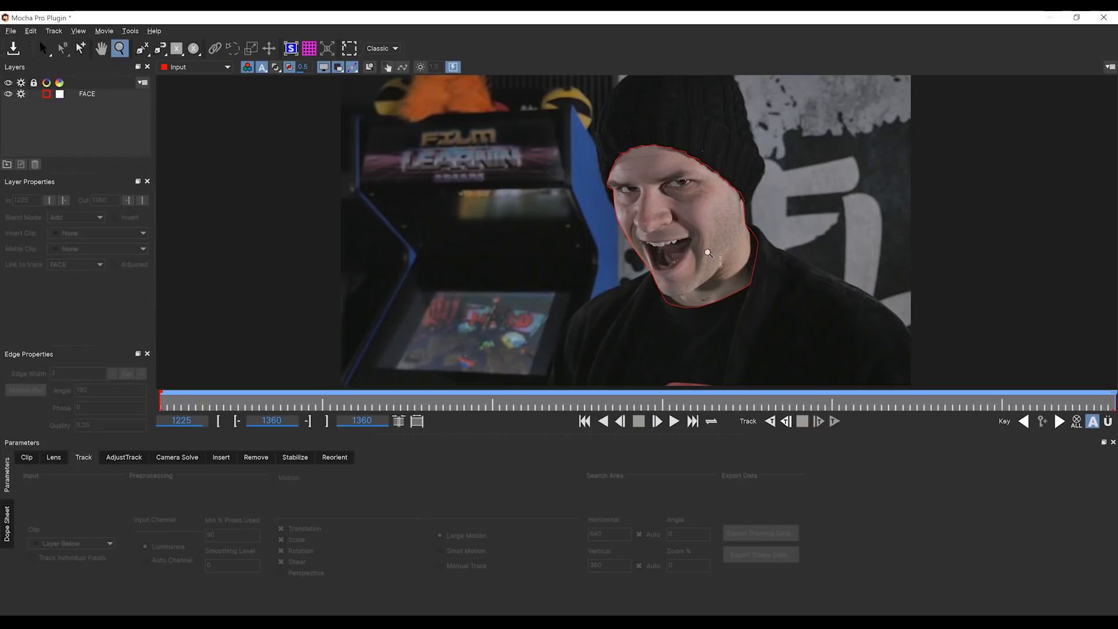
click(691, 244)
drag(707, 120, 712, 93)
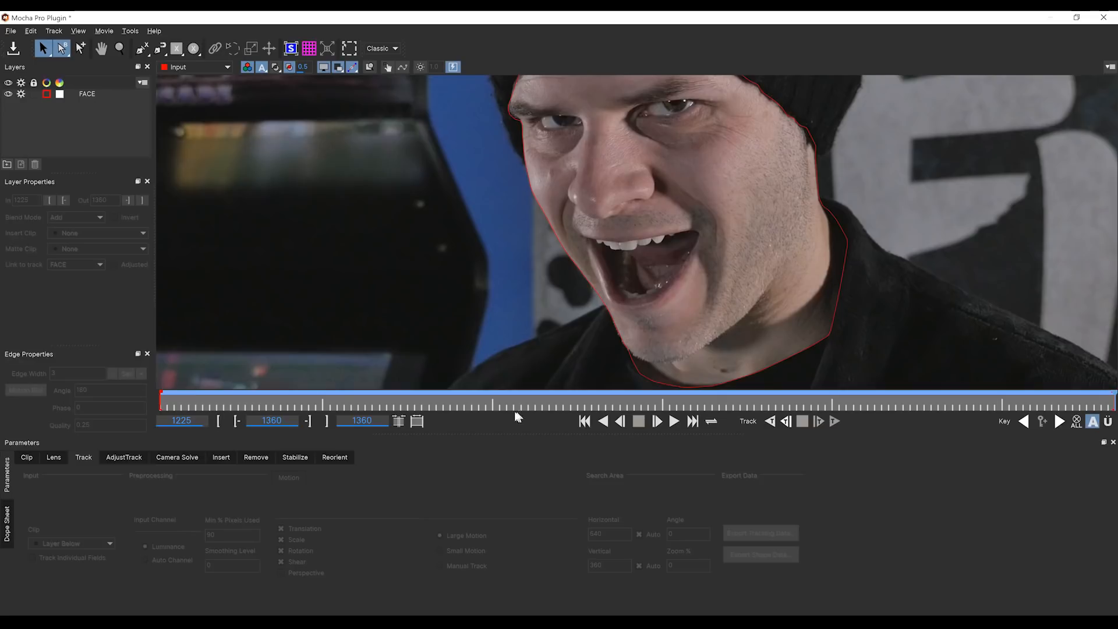
click(235, 401)
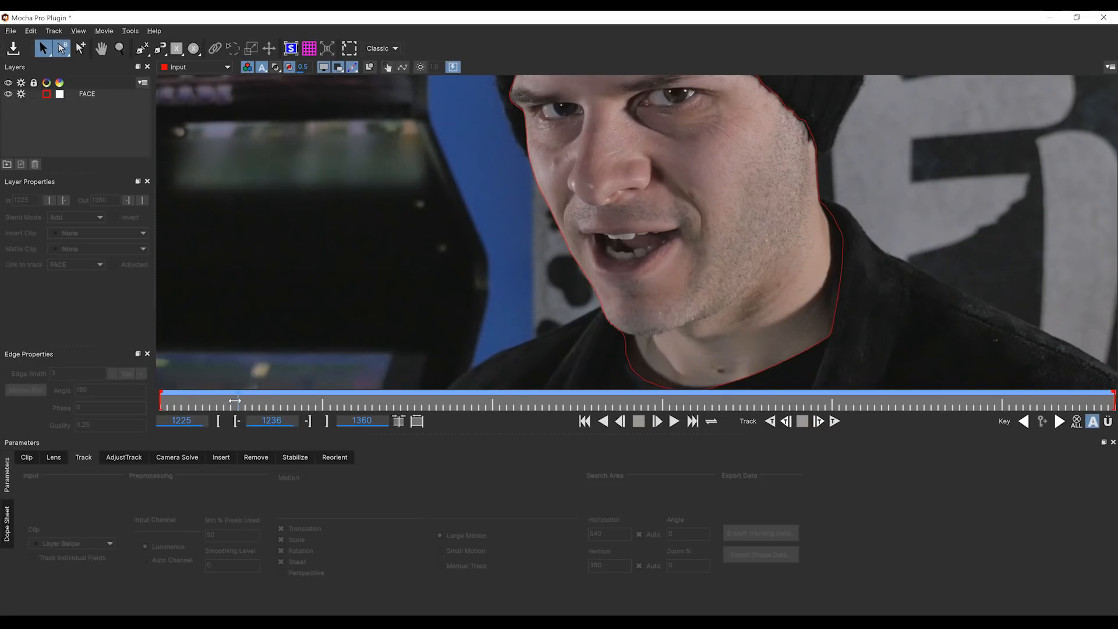
click(693, 421)
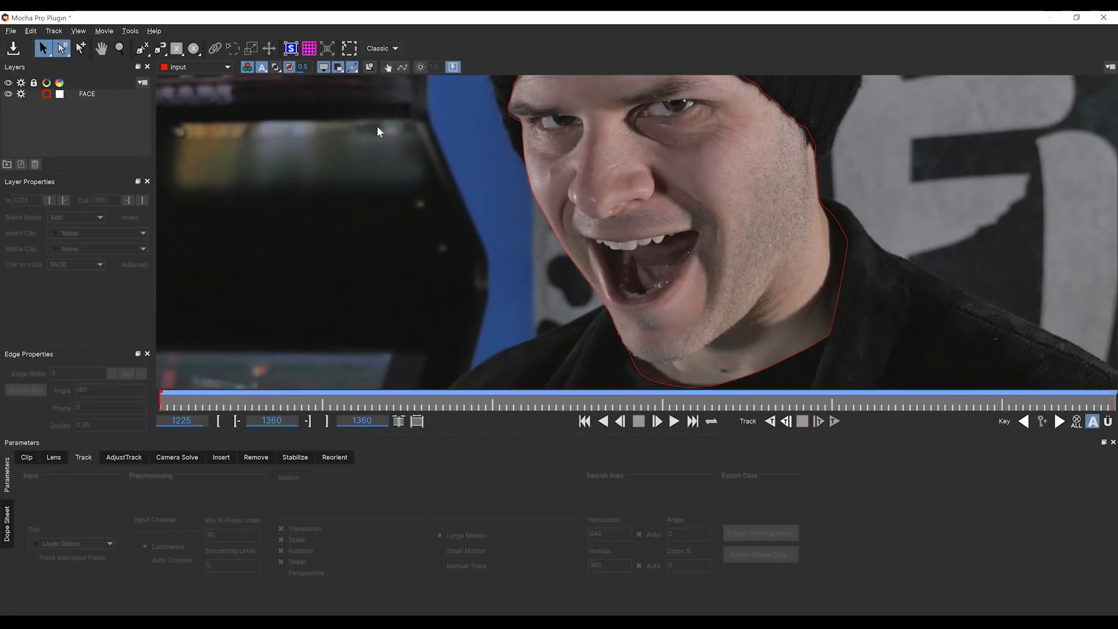
Start a new spline layer along the upper lip over the teeth, around the mouth corner and onto the lower lip.
click(142, 49)
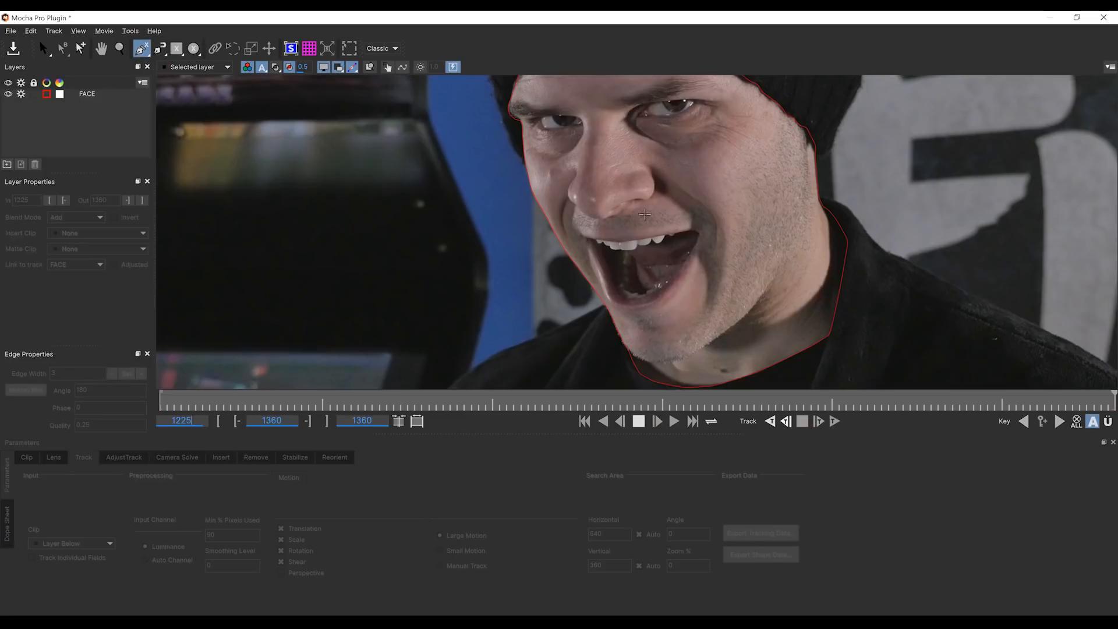
scroll(646, 240, up, 2)
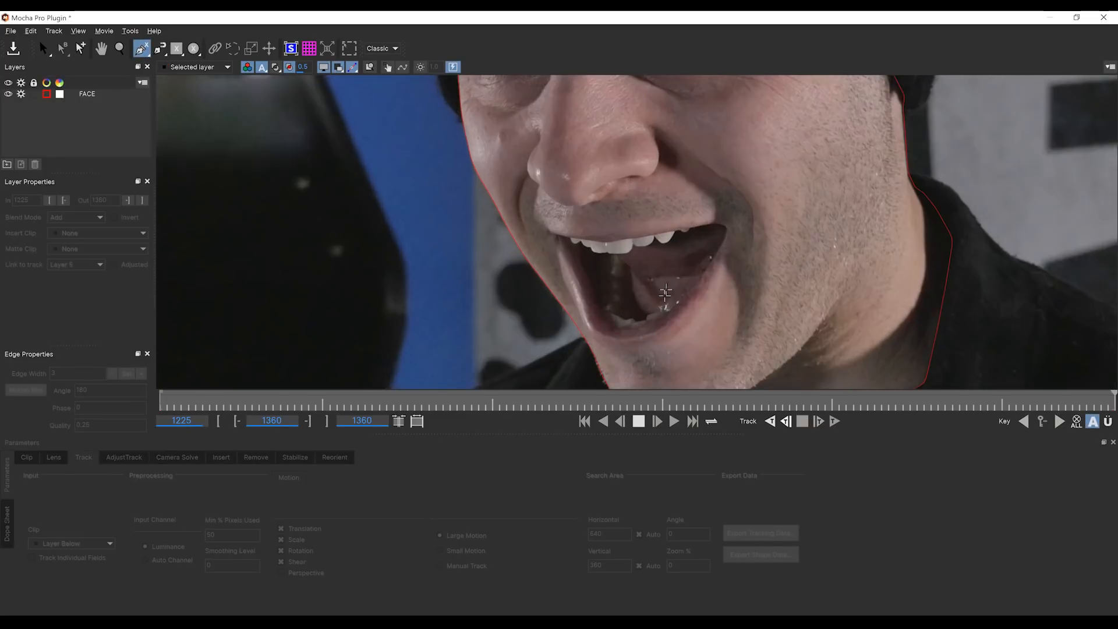
click(608, 243)
click(637, 238)
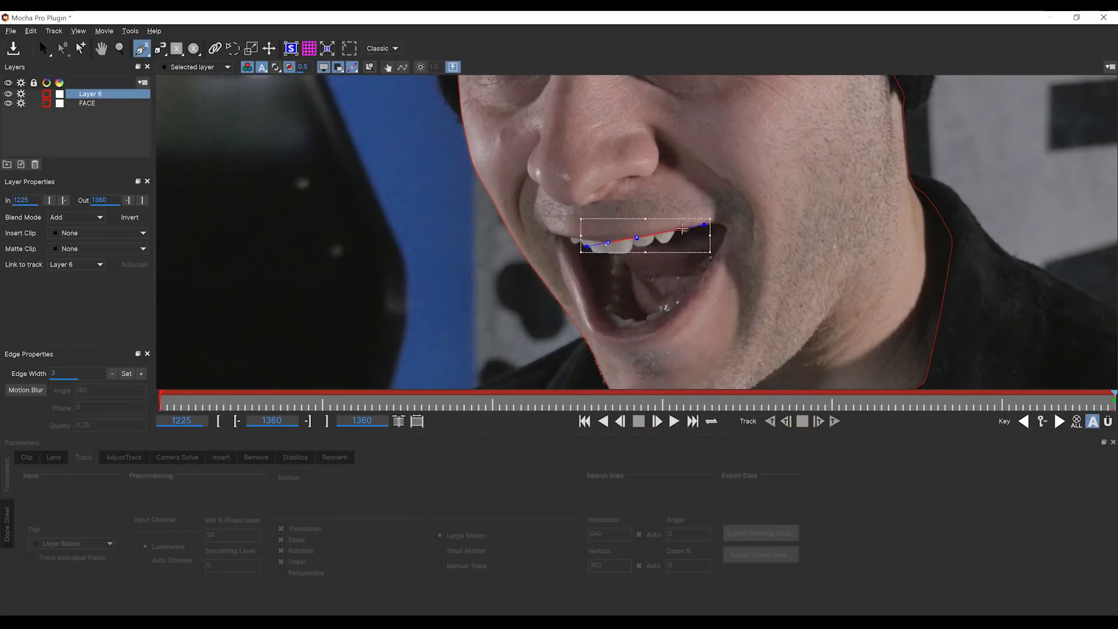
click(683, 229)
click(708, 224)
click(720, 225)
click(726, 230)
click(721, 248)
click(694, 287)
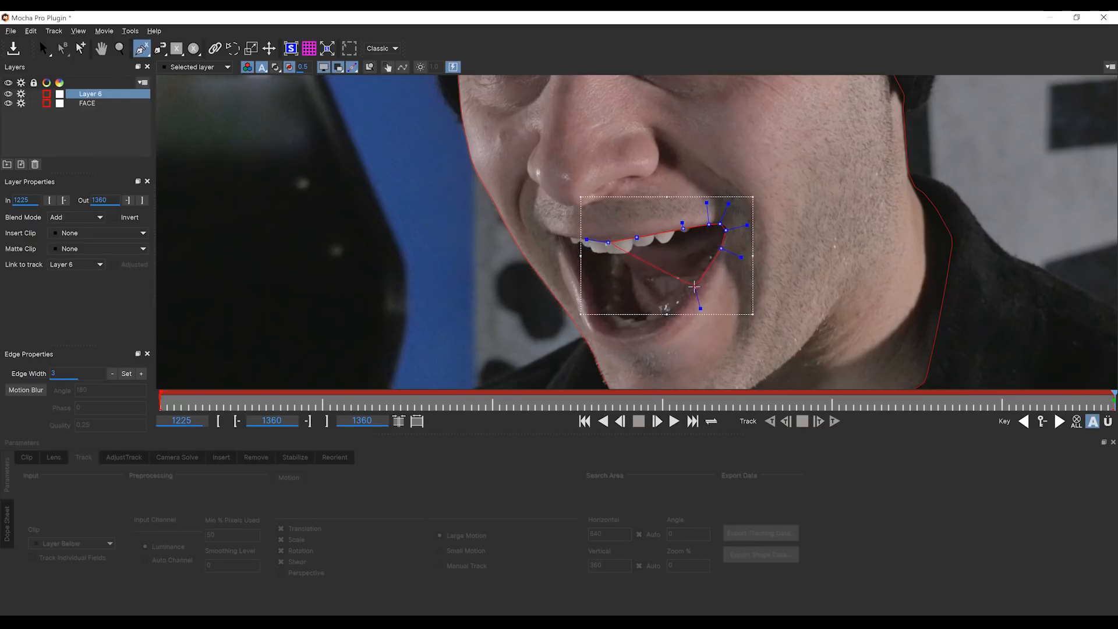
Extend the mouth spline along the lower lip, up to the opposite corner and back to the upper lip, and close it.
click(655, 321)
click(631, 330)
click(616, 326)
click(606, 319)
click(586, 292)
click(580, 279)
click(576, 263)
click(566, 248)
click(563, 240)
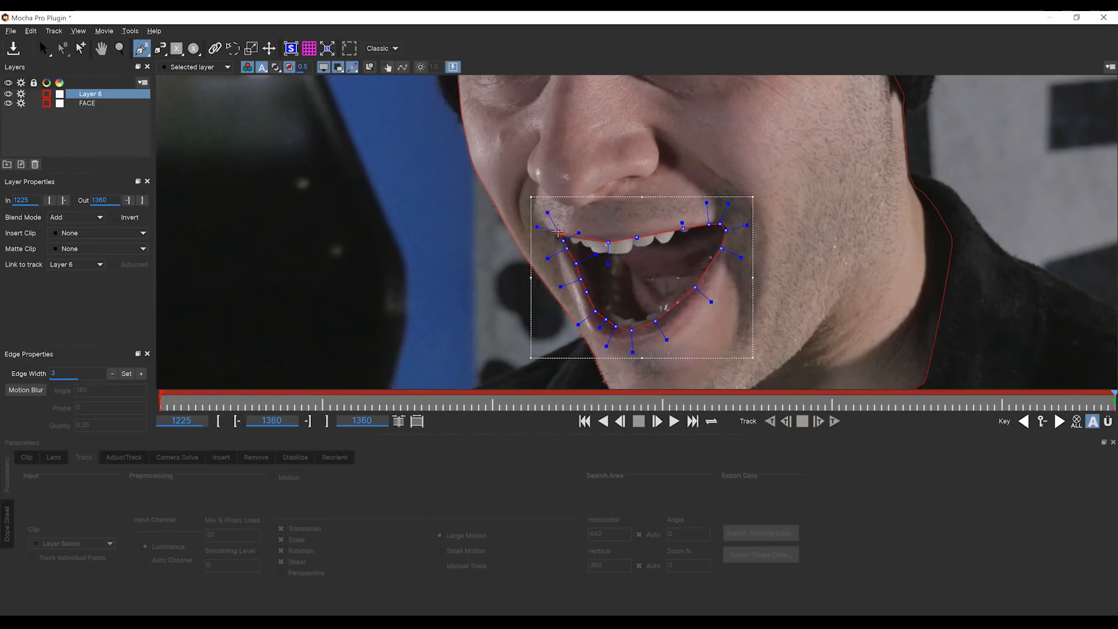
click(558, 231)
click(581, 238)
right_click(574, 235)
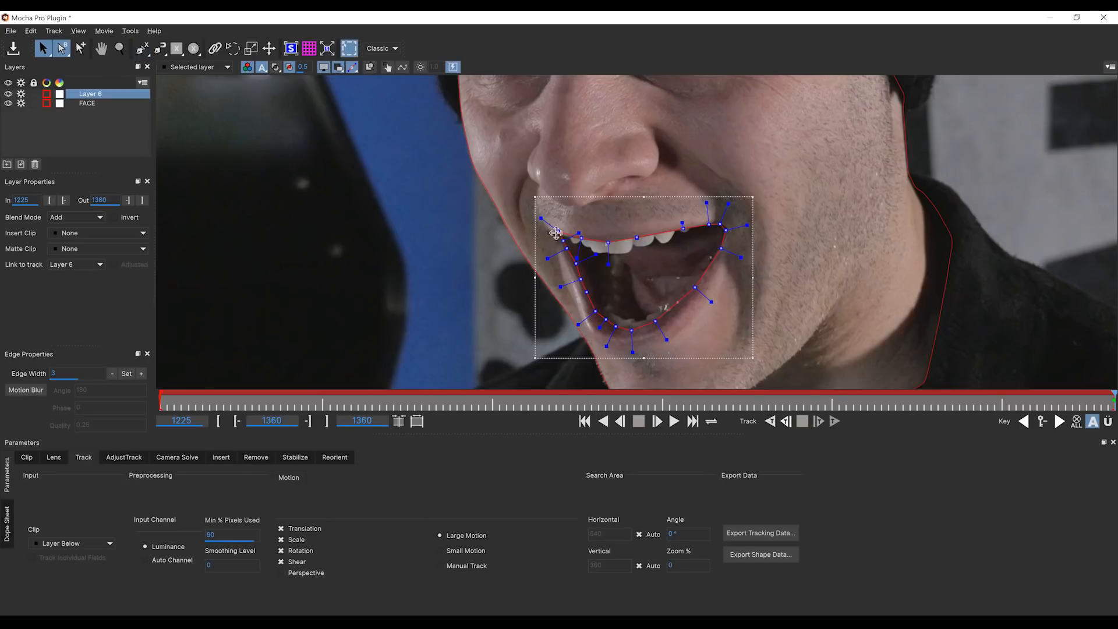
Refine the mouth spline's corner point and shorten its curve handles, and track the layer backward from the last frame.
drag(719, 223, 722, 223)
click(726, 230)
drag(632, 351, 632, 347)
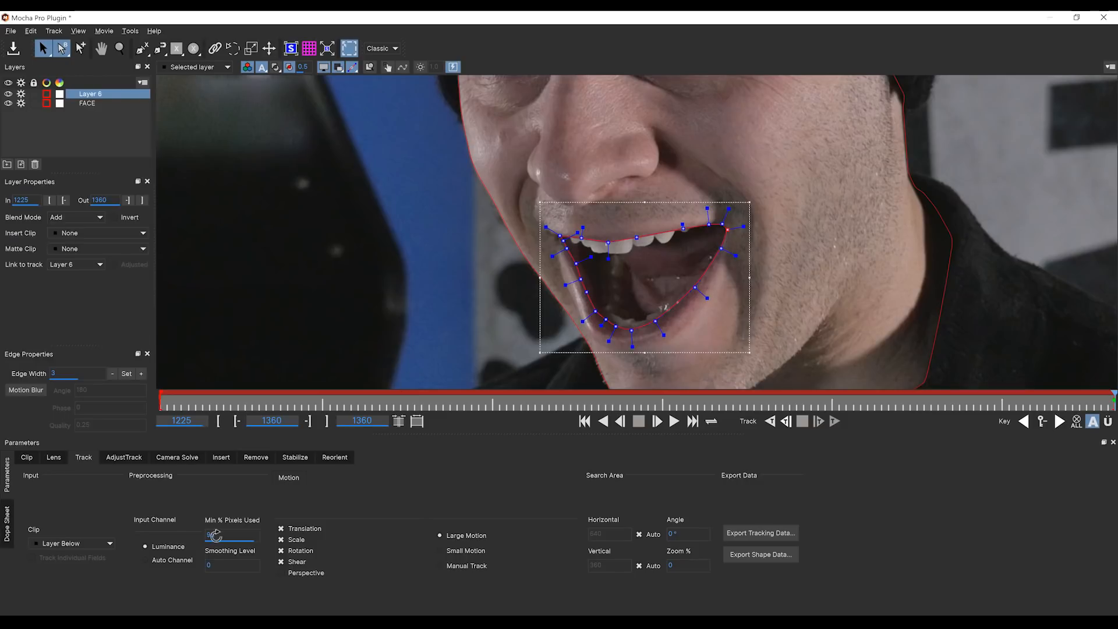
click(770, 421)
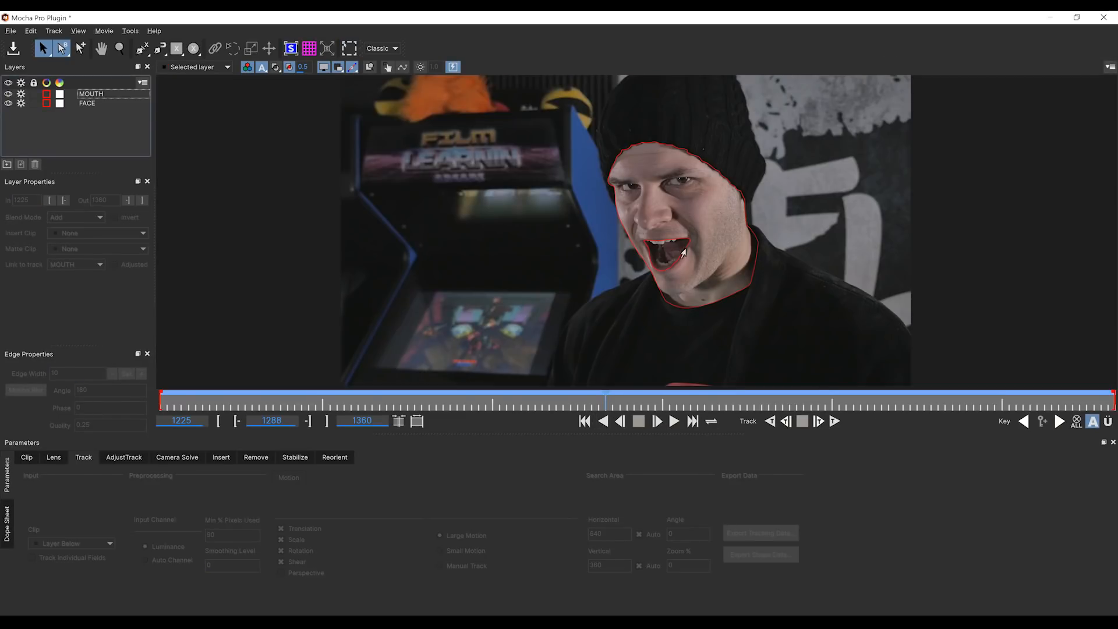
Play back the clip to review the MOUTH mask together with the FACE mask.
click(673, 421)
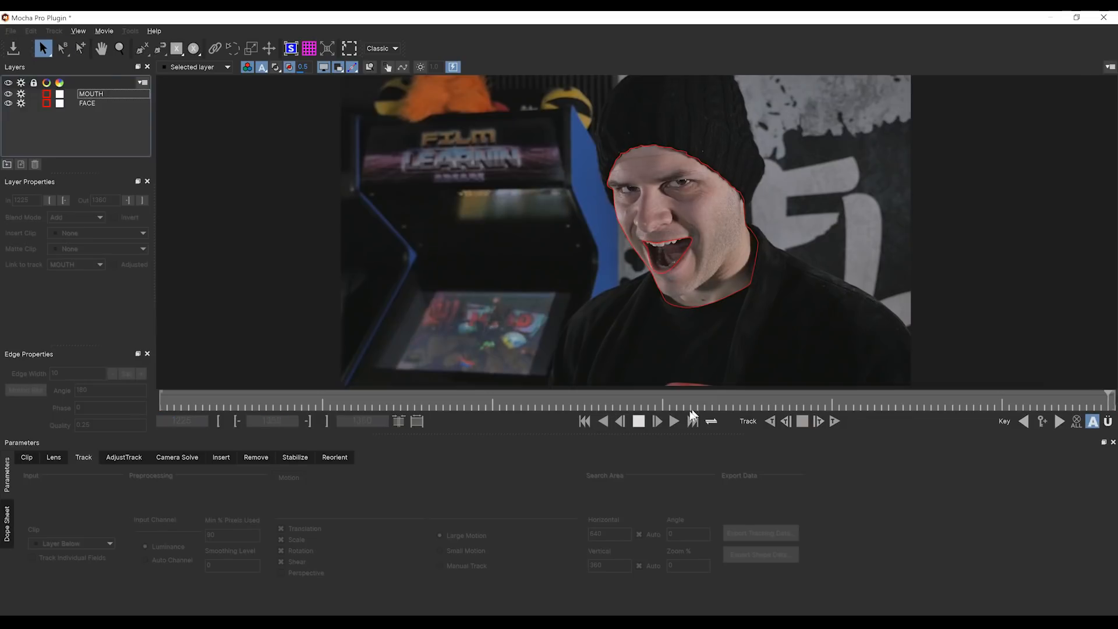
click(639, 421)
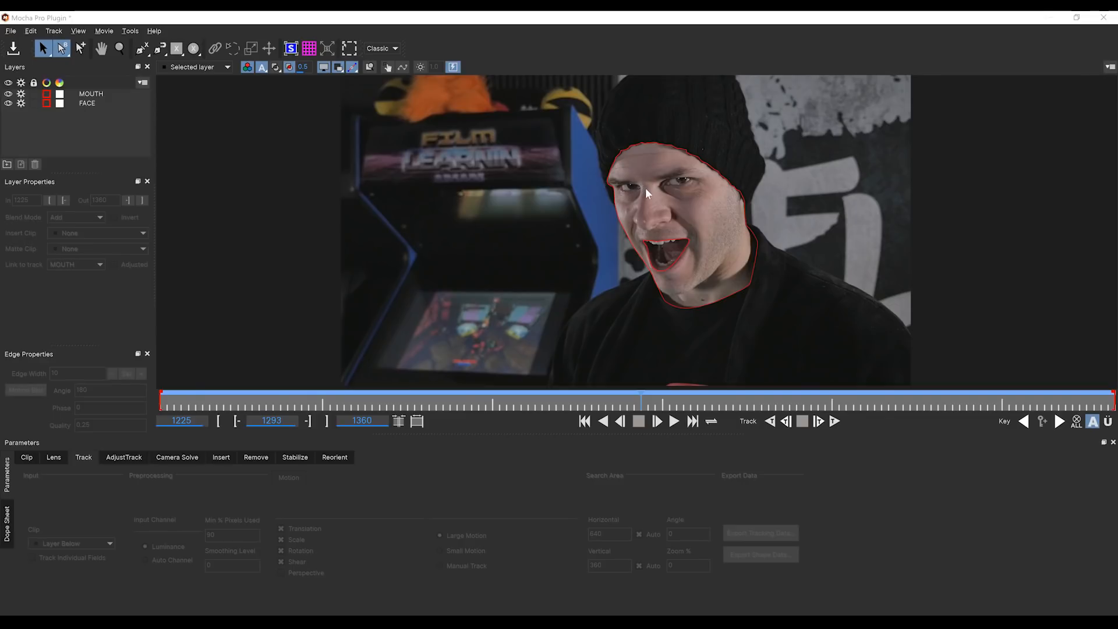
Start a new spline layer at frame 1293, placing points around the lower edge of the iris in the subject's left eye.
key(z)
drag(644, 191, 679, 110)
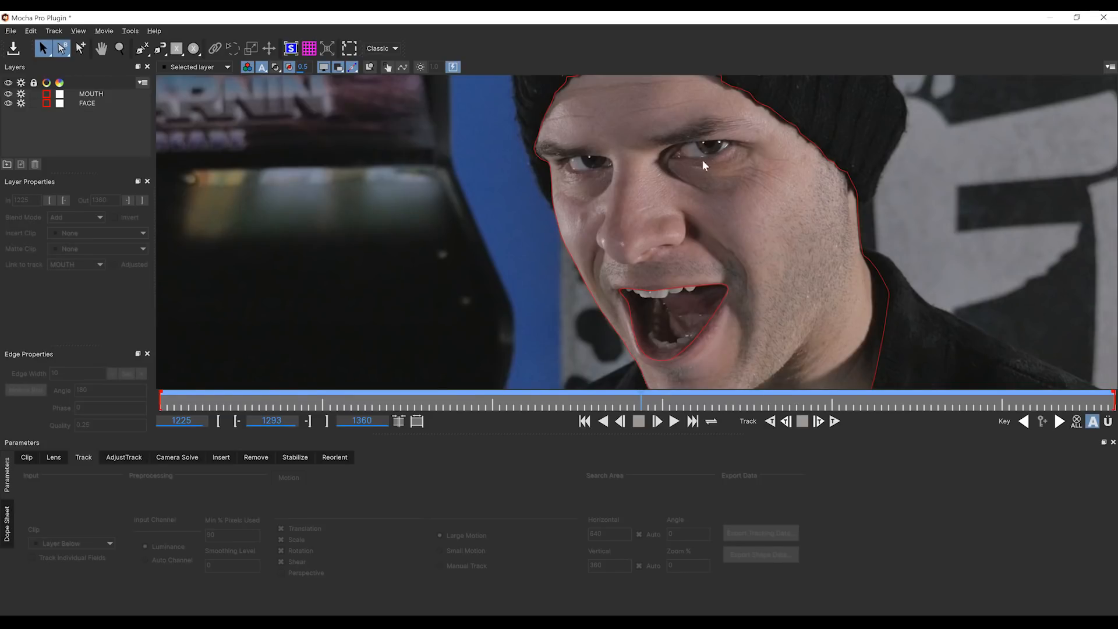
click(143, 52)
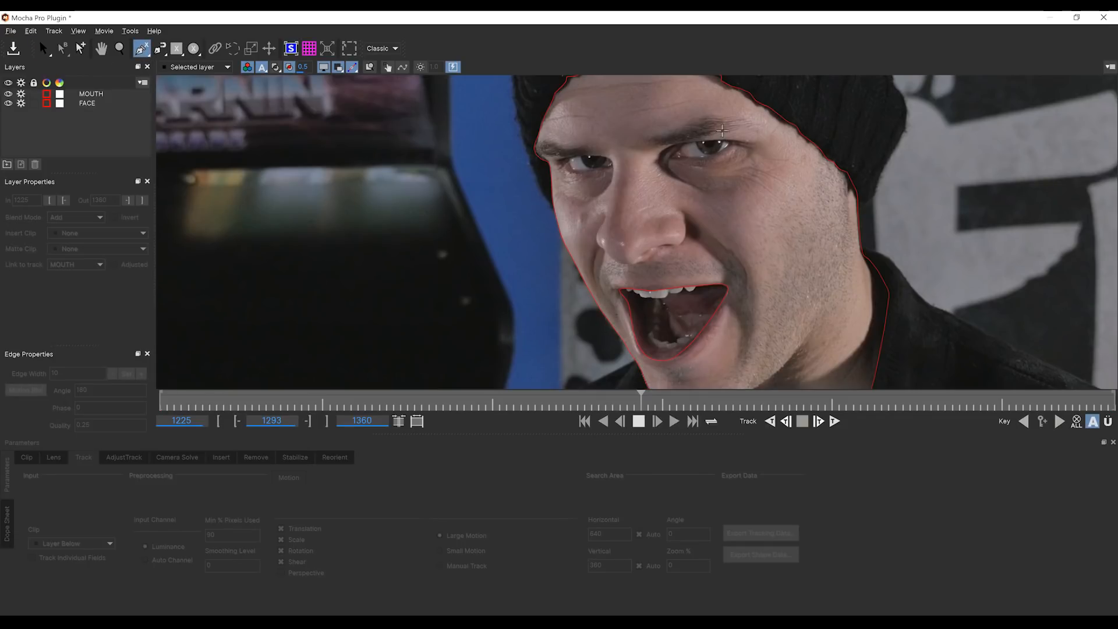
scroll(723, 131, up, 4)
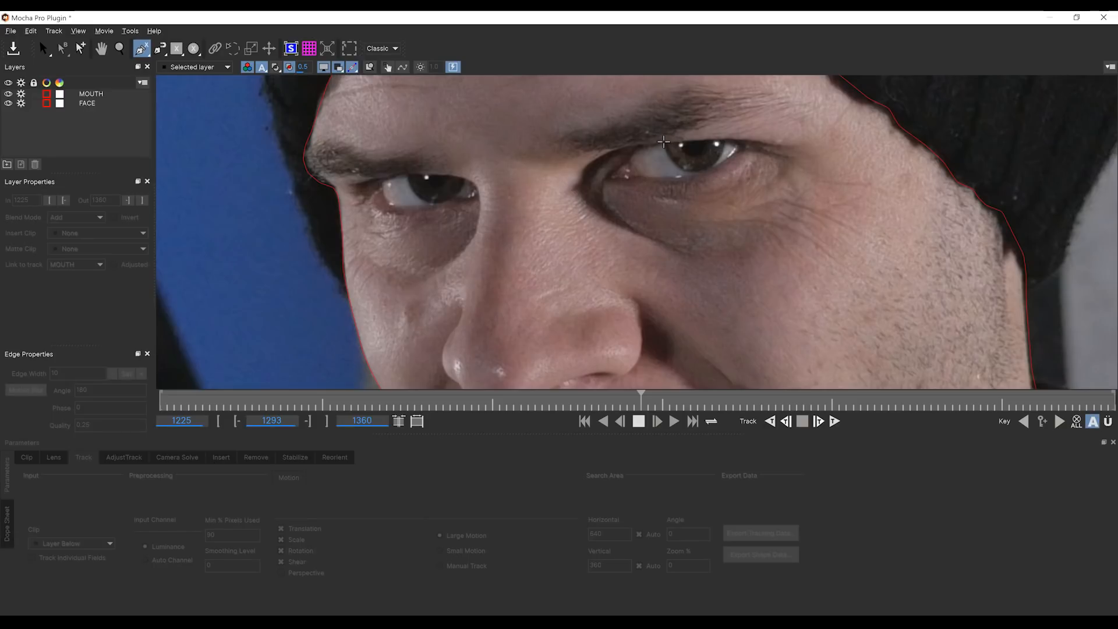
click(664, 142)
click(669, 155)
click(678, 166)
click(696, 172)
click(710, 168)
click(741, 152)
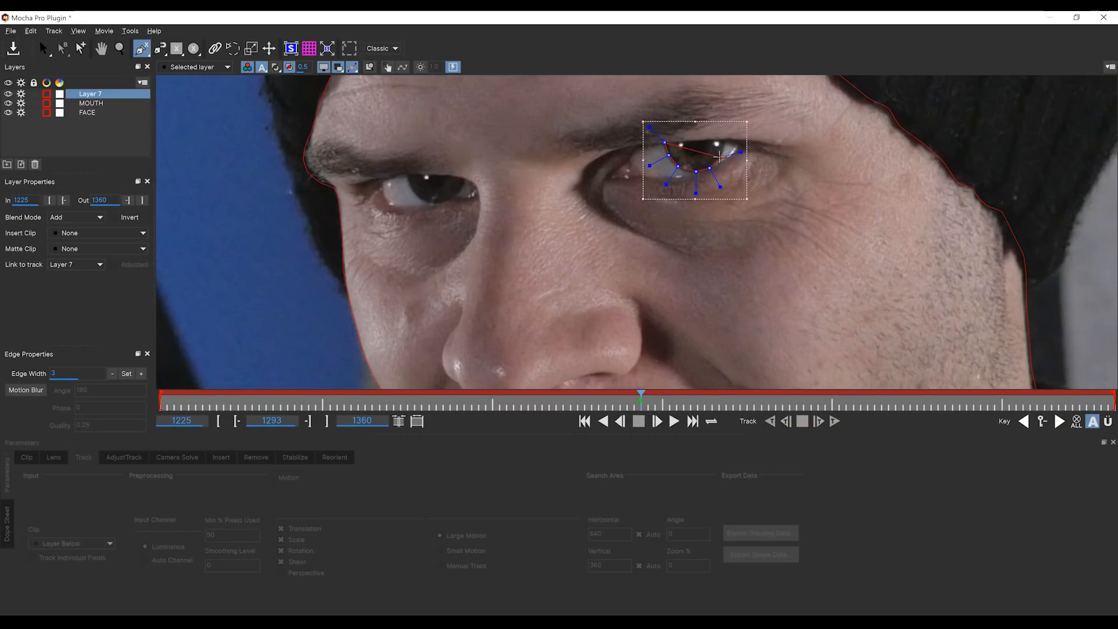
Continue the iris spline up its outer edge and back along the upper eyelid, and close the shape.
click(719, 158)
click(723, 149)
click(725, 139)
click(705, 141)
click(691, 141)
click(674, 142)
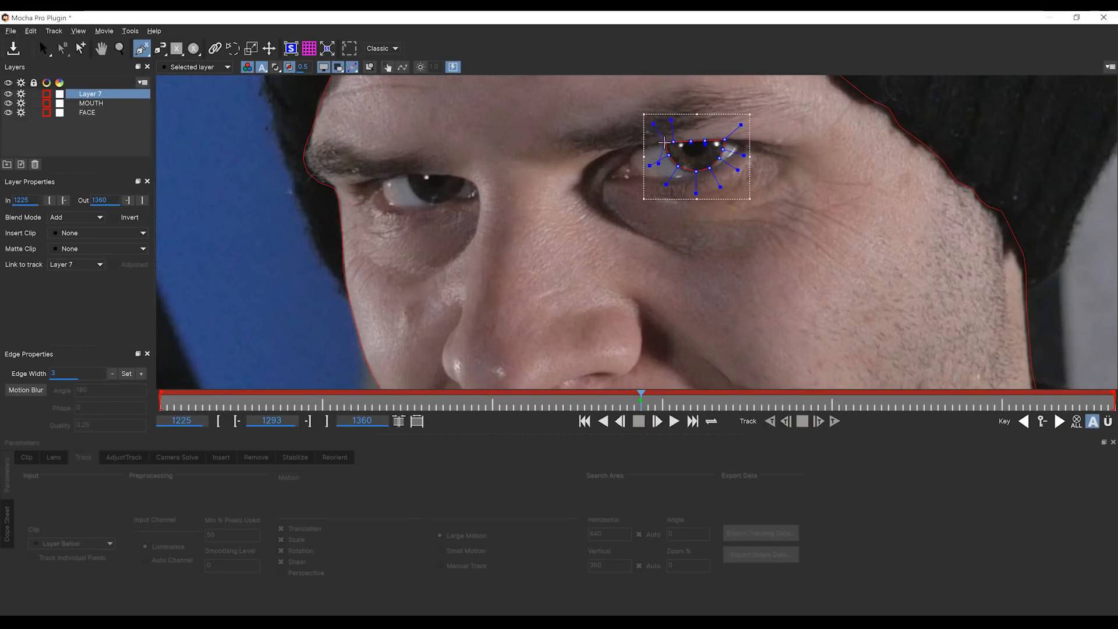
click(664, 142)
Limit the iris layer's tracking motion to Translation and fine-tune the spline's fit around the iris.
click(281, 560)
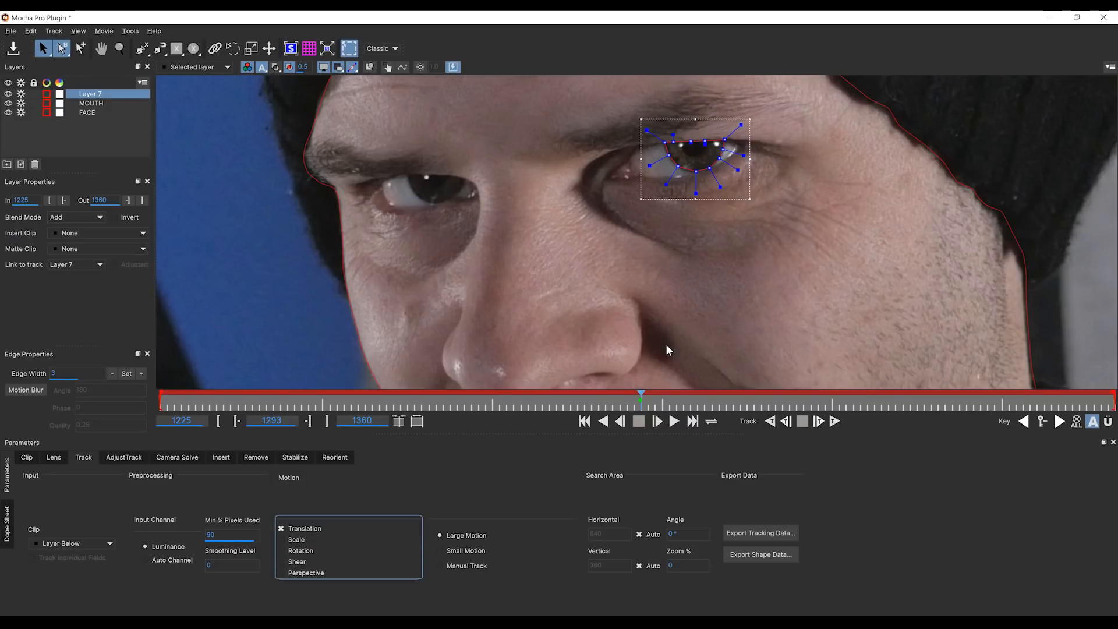
click(706, 166)
drag(722, 190, 680, 169)
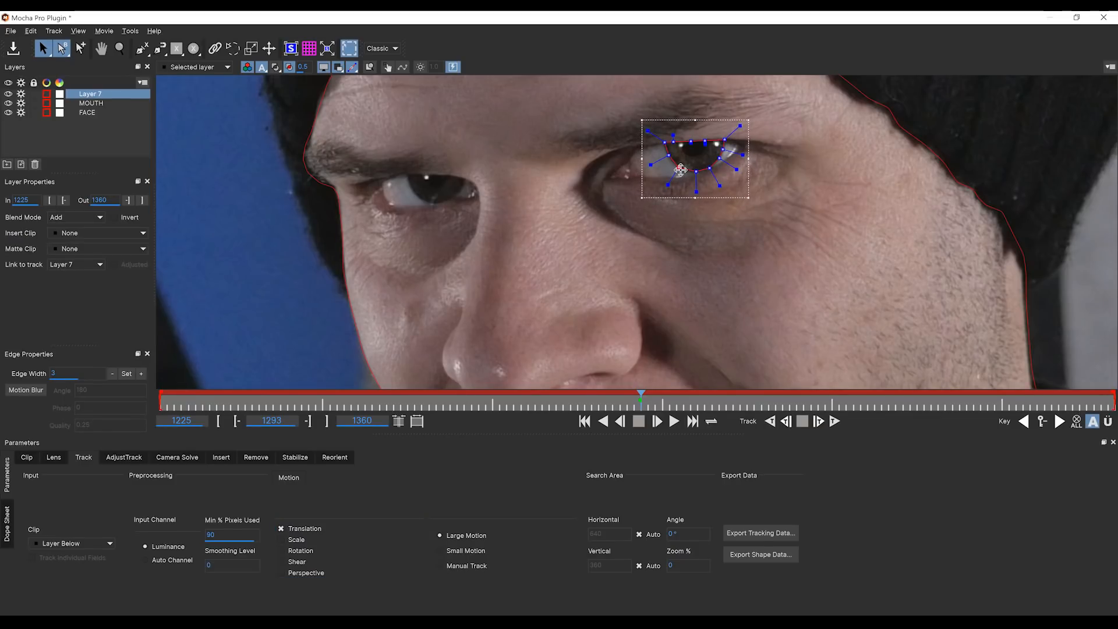
Play back the clip to review the EYE L and EYE R masks, finishing on the last frame.
click(674, 421)
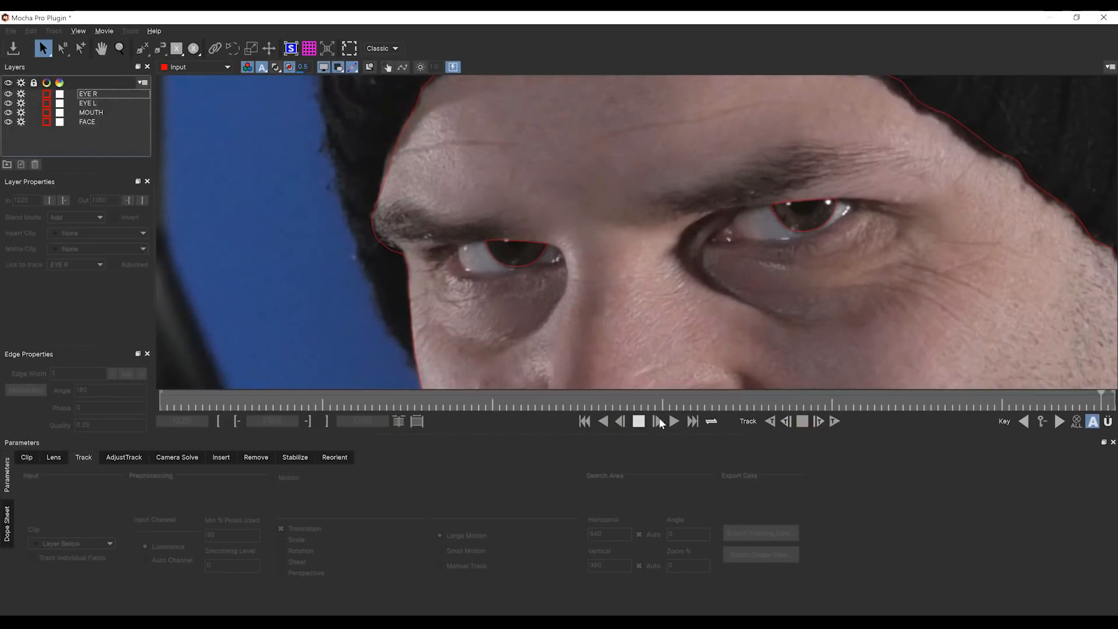
click(639, 421)
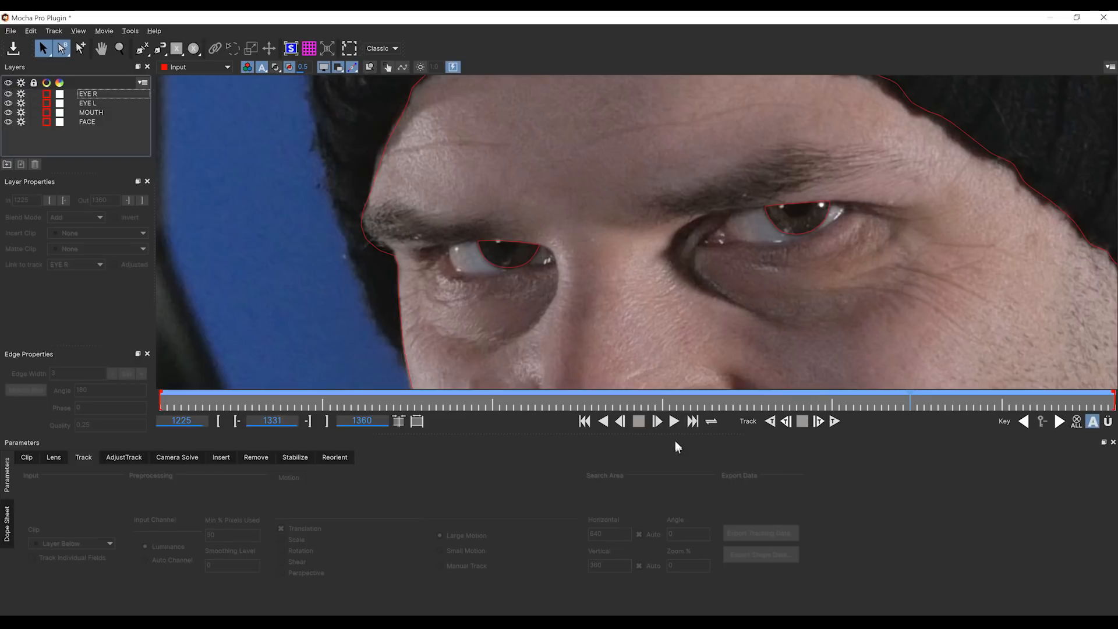
click(693, 422)
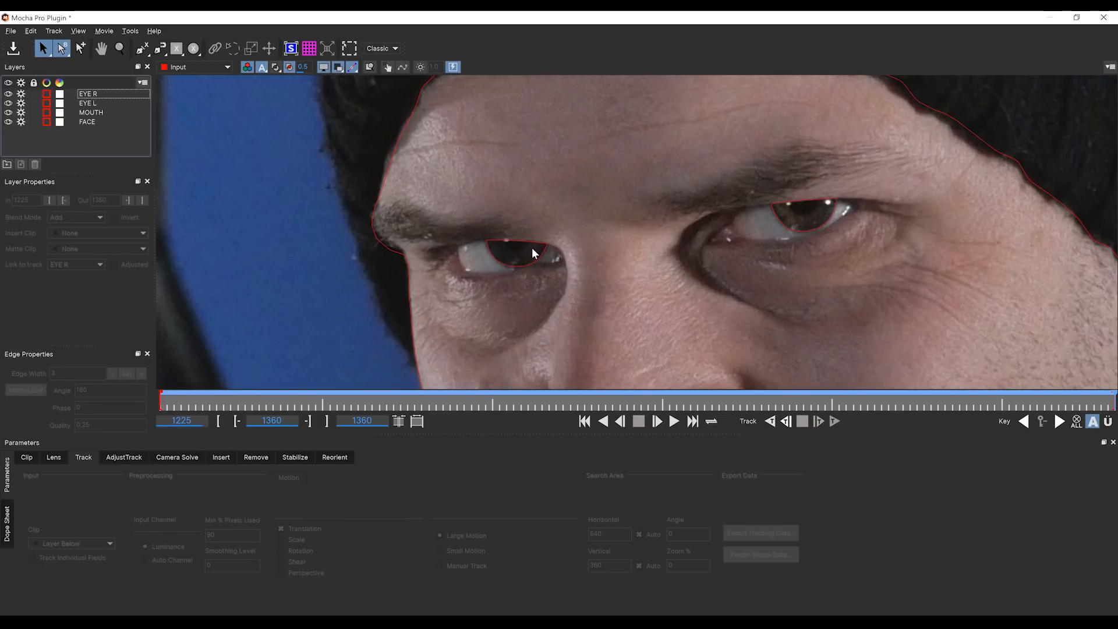
Duplicate the EYE L layer and shrink the copied spline to fit the pupil on frame 1360.
click(91, 104)
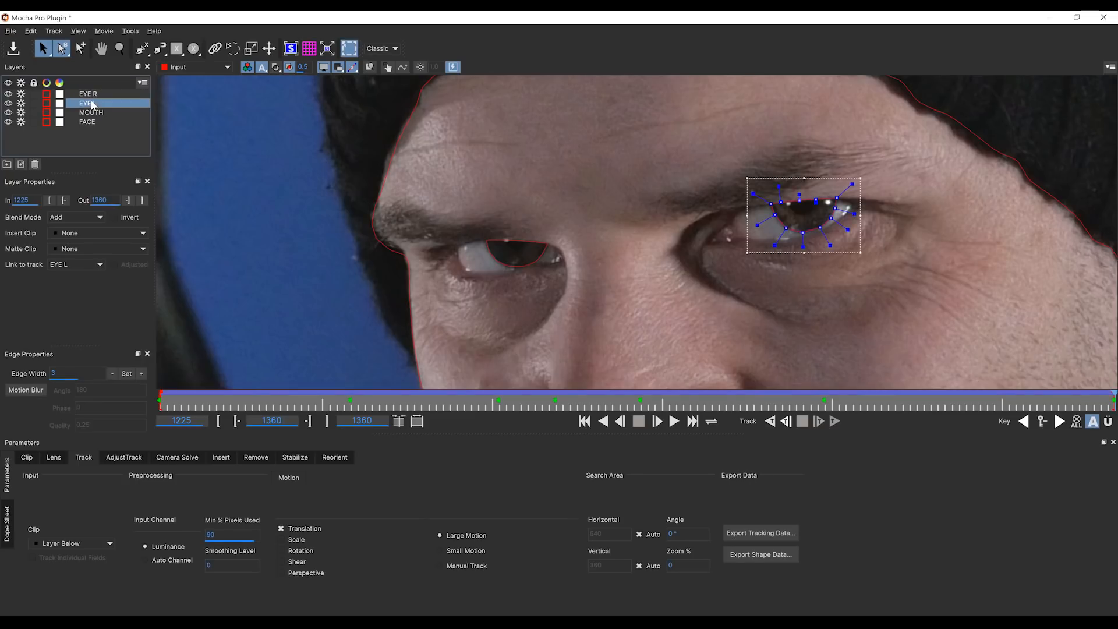
right_click(92, 105)
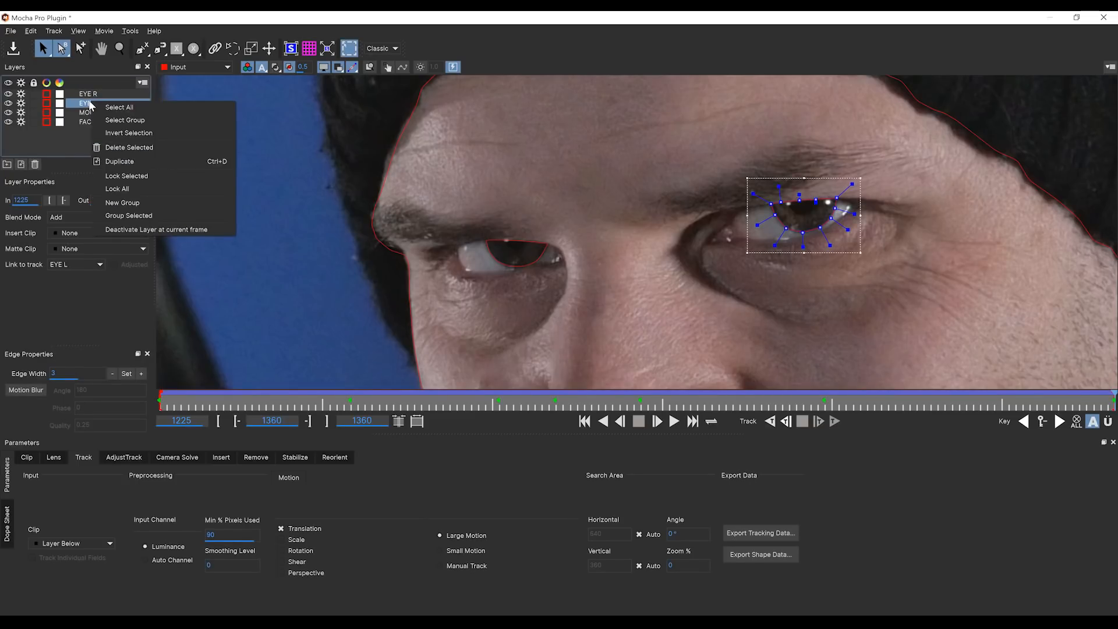
click(89, 102)
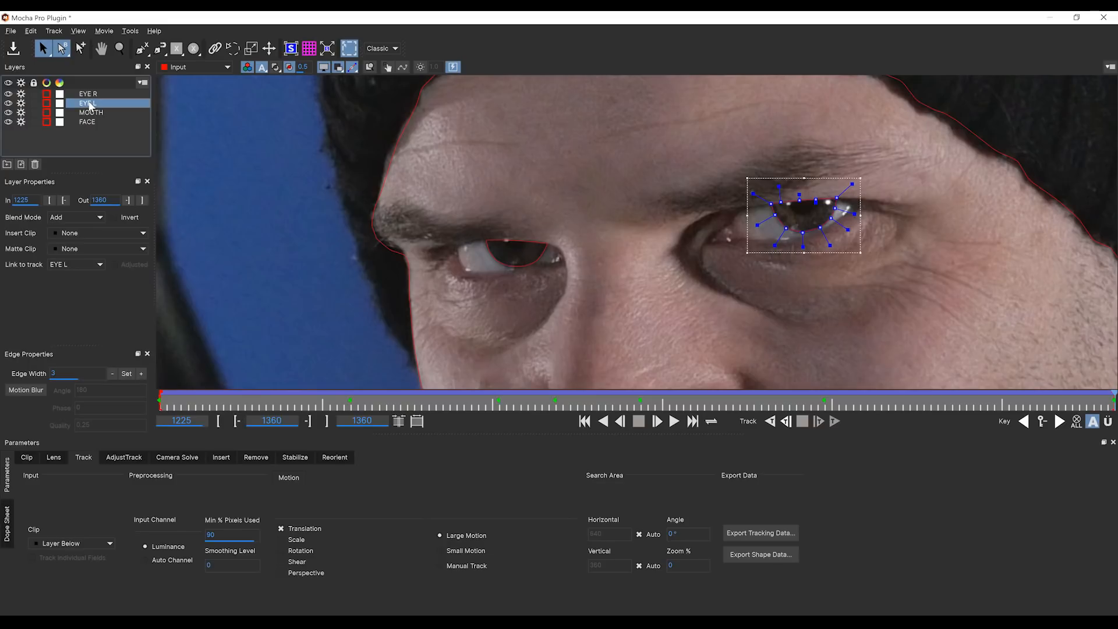
right_click(91, 106)
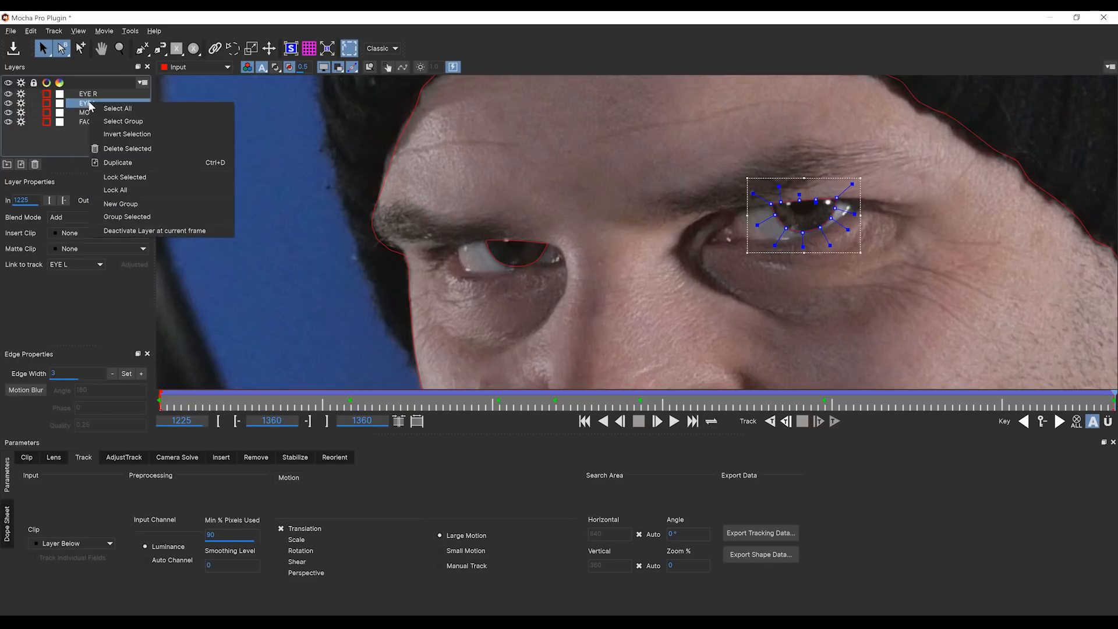
click(117, 162)
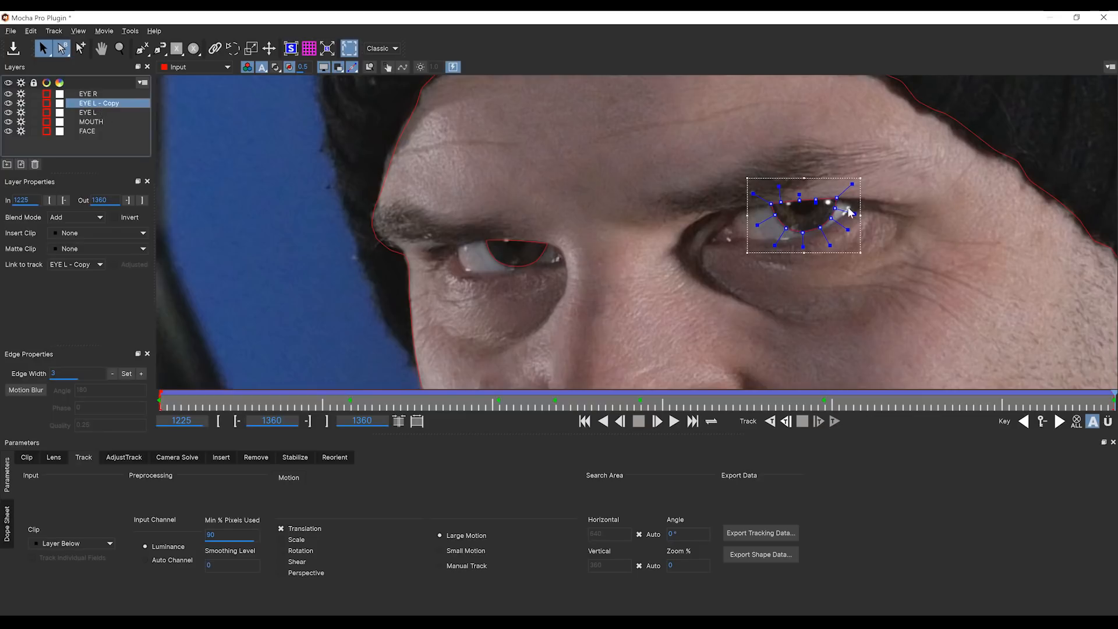
scroll(851, 212, up, 3)
drag(858, 210, 772, 197)
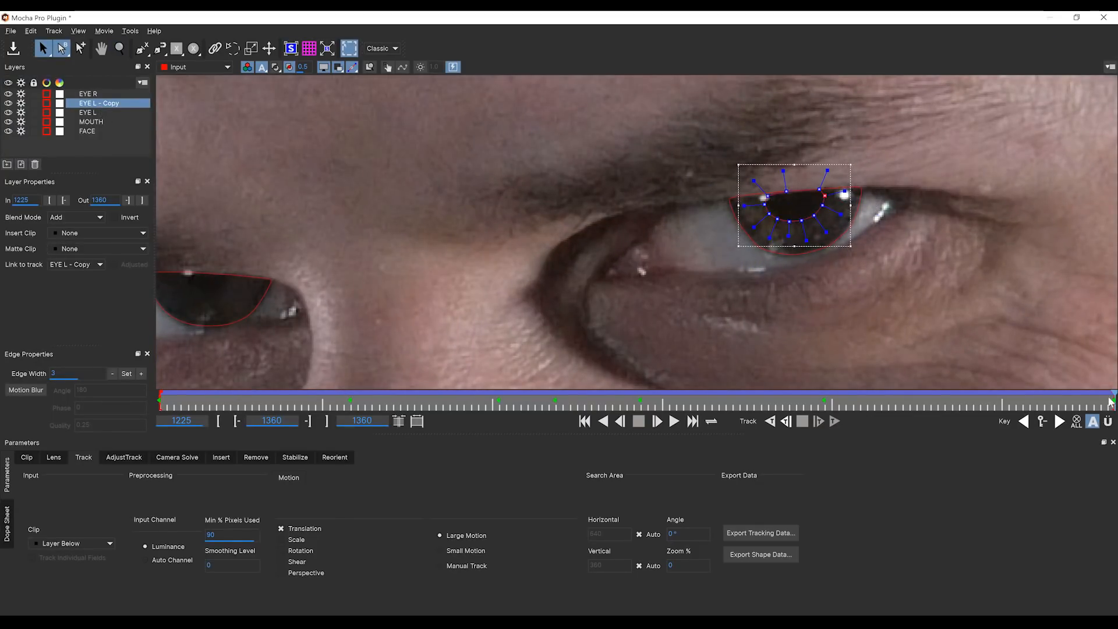
Move to the keyframe before the last one and realign the copied spline and its lower point with the pupil.
drag(1110, 400, 825, 396)
drag(724, 200, 811, 196)
drag(796, 213, 754, 192)
mouse_move(825, 397)
mouse_down()
mouse_move(844, 397)
mouse_move(824, 397)
mouse_up()
drag(791, 217, 785, 218)
Refine the pupil spline's side and lower points at frame 1359, and scrub the clip to check the mask.
drag(824, 397, 1108, 332)
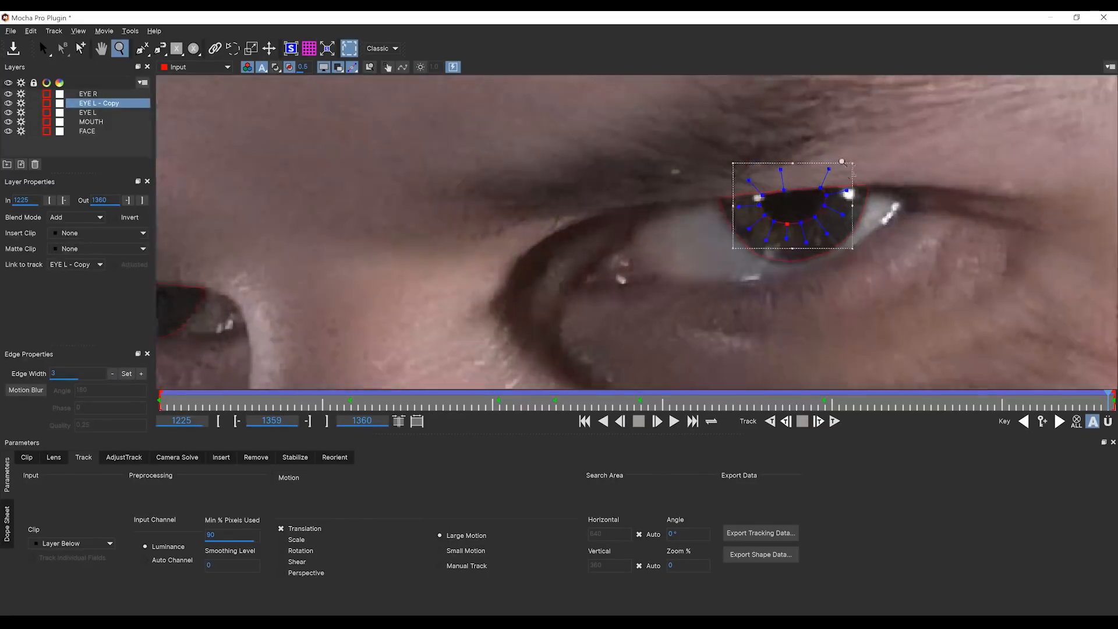
drag(826, 200, 825, 196)
drag(752, 204, 756, 206)
drag(769, 223, 772, 226)
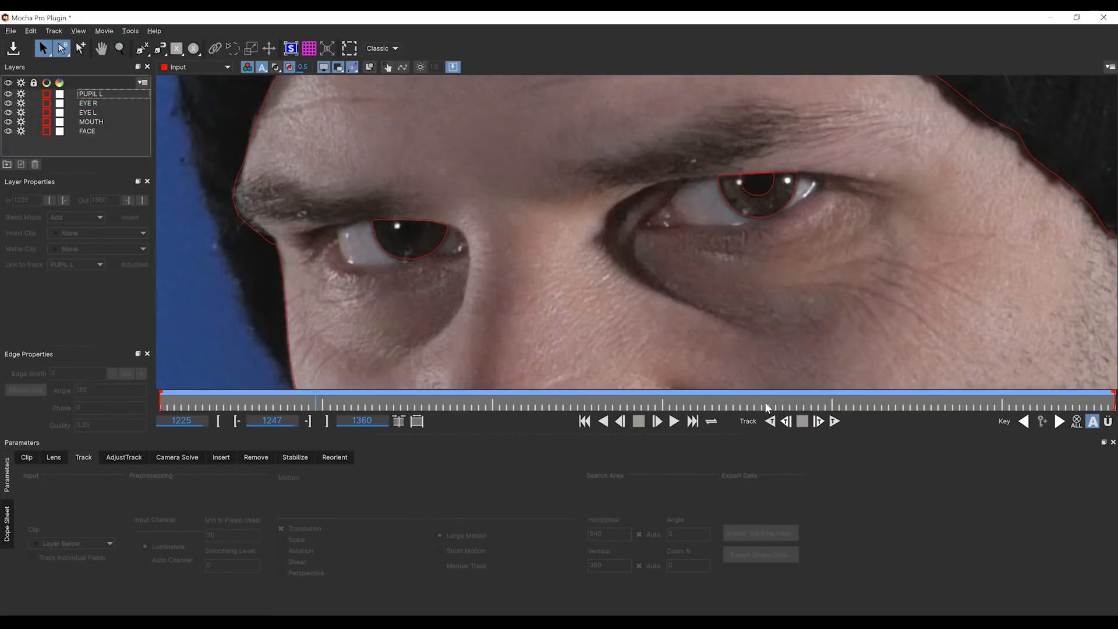
drag(771, 406, 825, 412)
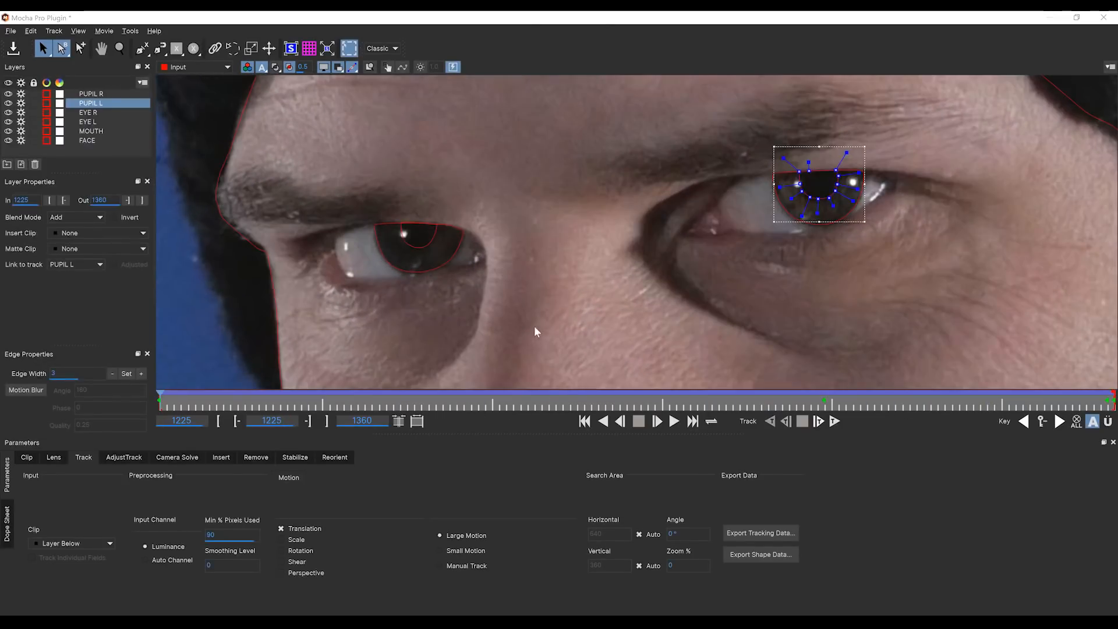
Show the planar surface of the PUPIL L layer and fit it to the full image.
click(291, 50)
key(z)
drag(700, 198, 681, 383)
drag(594, 237, 593, 263)
key(s)
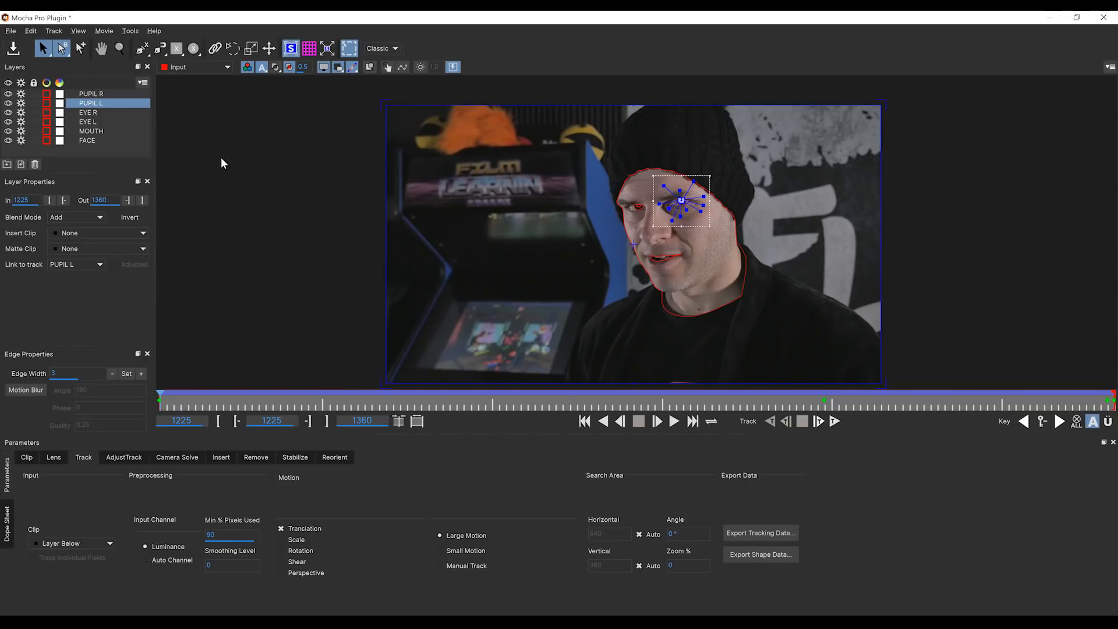
Fit the PUPIL R layer's surface to the full image and close Mocha Pro to return to After Effects.
click(93, 94)
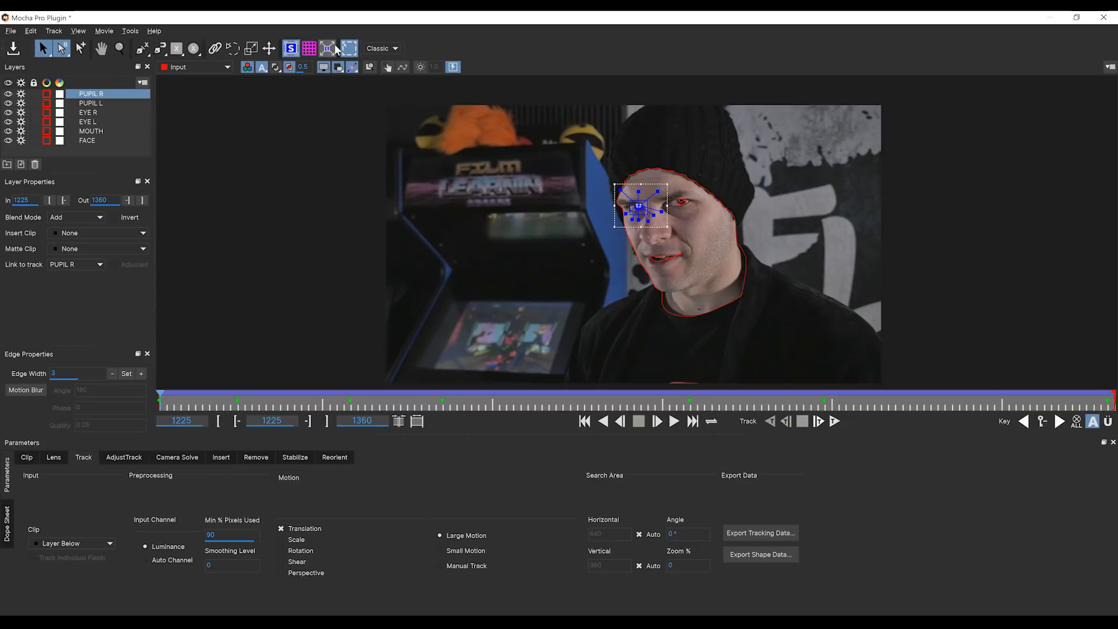
click(329, 49)
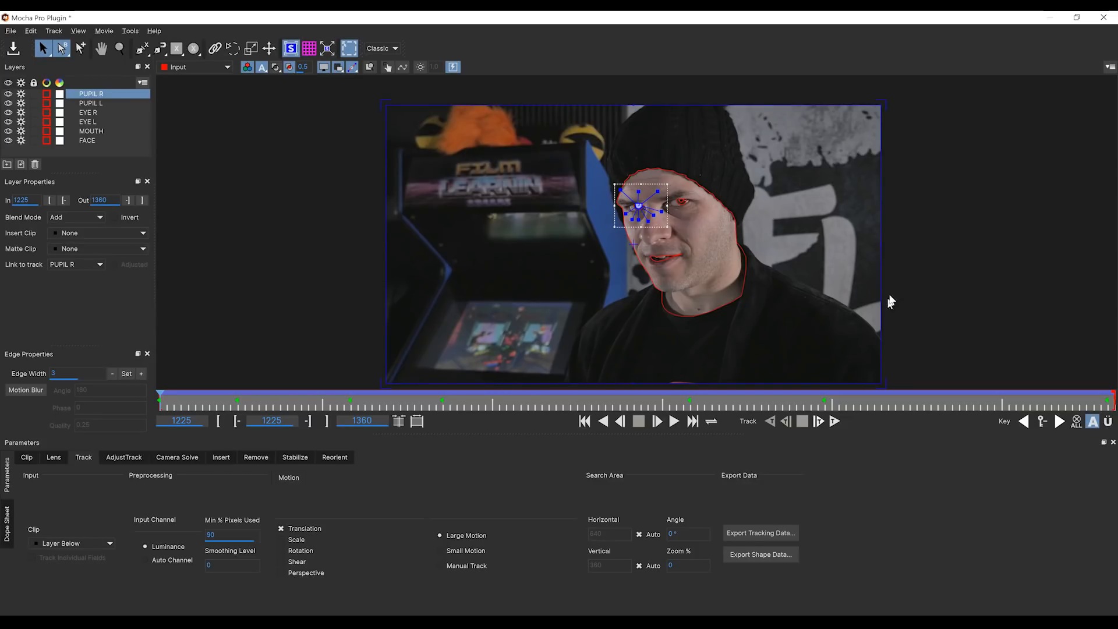
click(1103, 18)
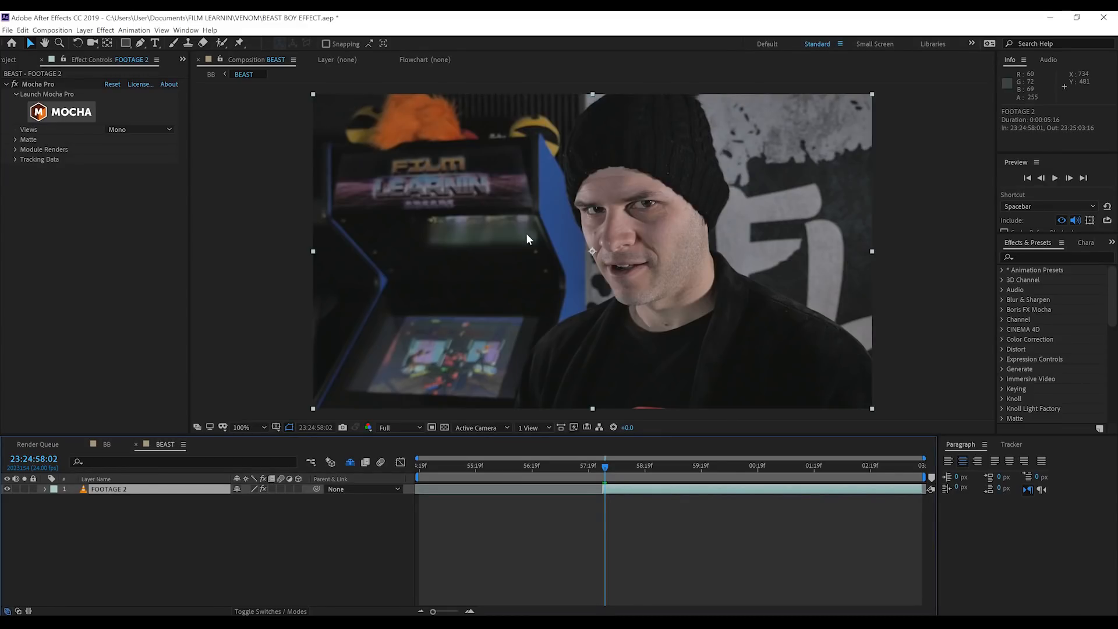
Duplicate the FOOTAGE 2 layer four times and hide the four copies, leaving the original visible.
key(ctrl+d)
key(ctrl+d)
key(ctrl+d)
key(ctrl+d)
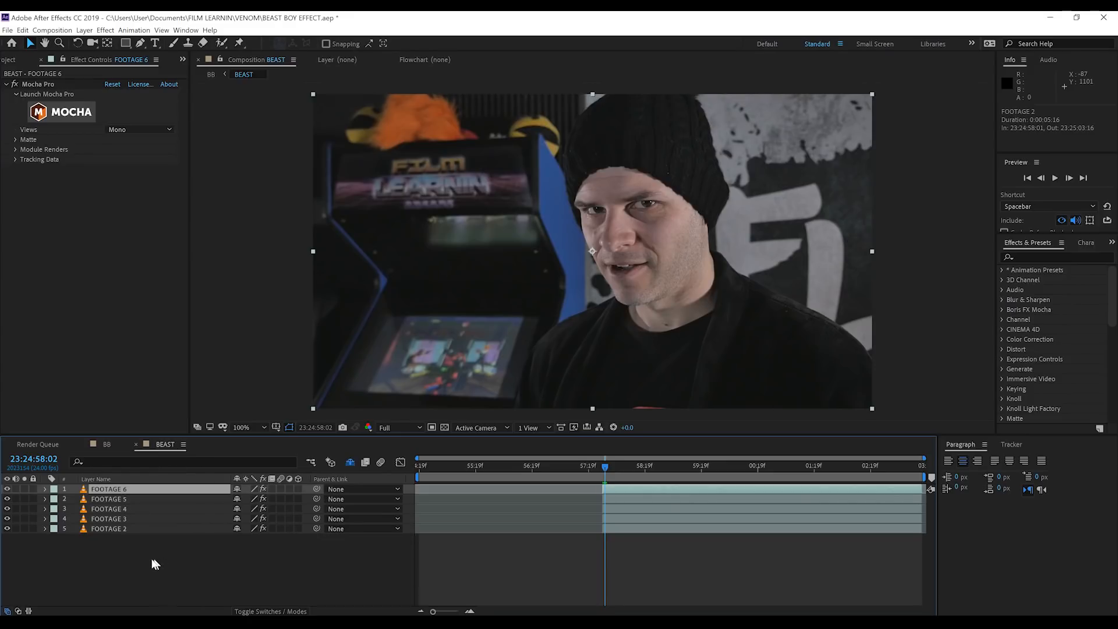
click(114, 530)
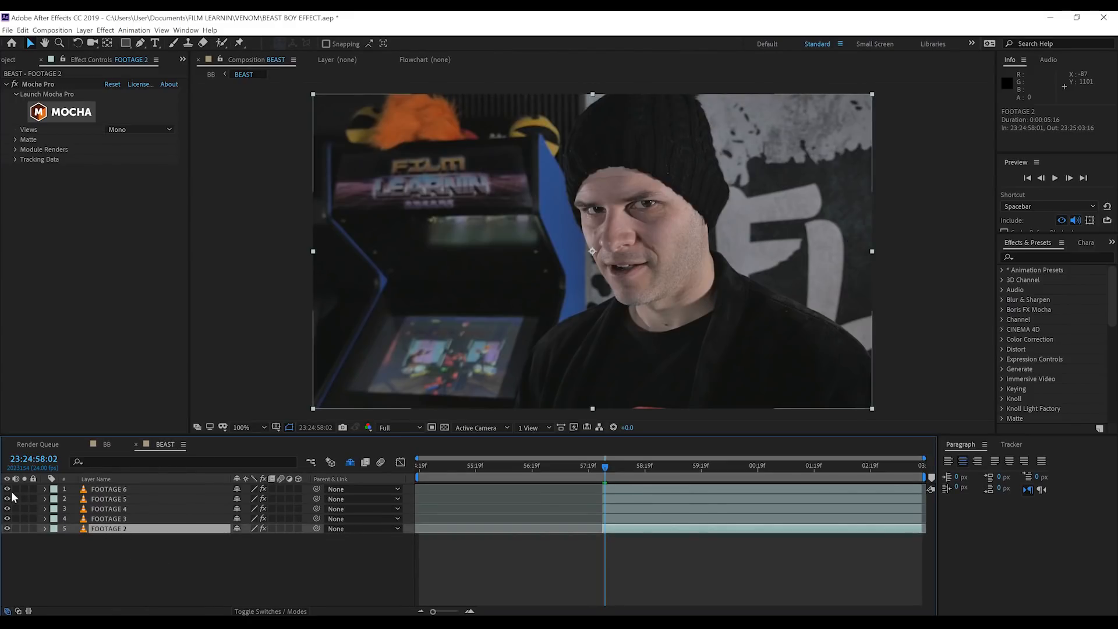
drag(8, 491, 17, 521)
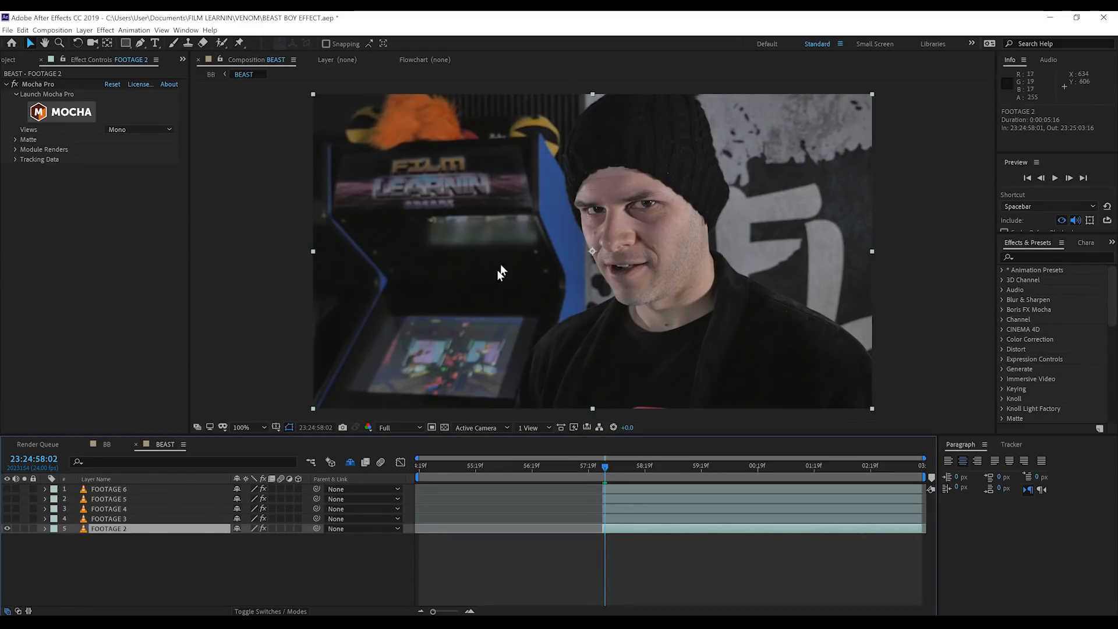
Make FOOTAGE 3 visible, turn on Apply Matte in its Mocha Pro effect, and solo the layer.
click(106, 519)
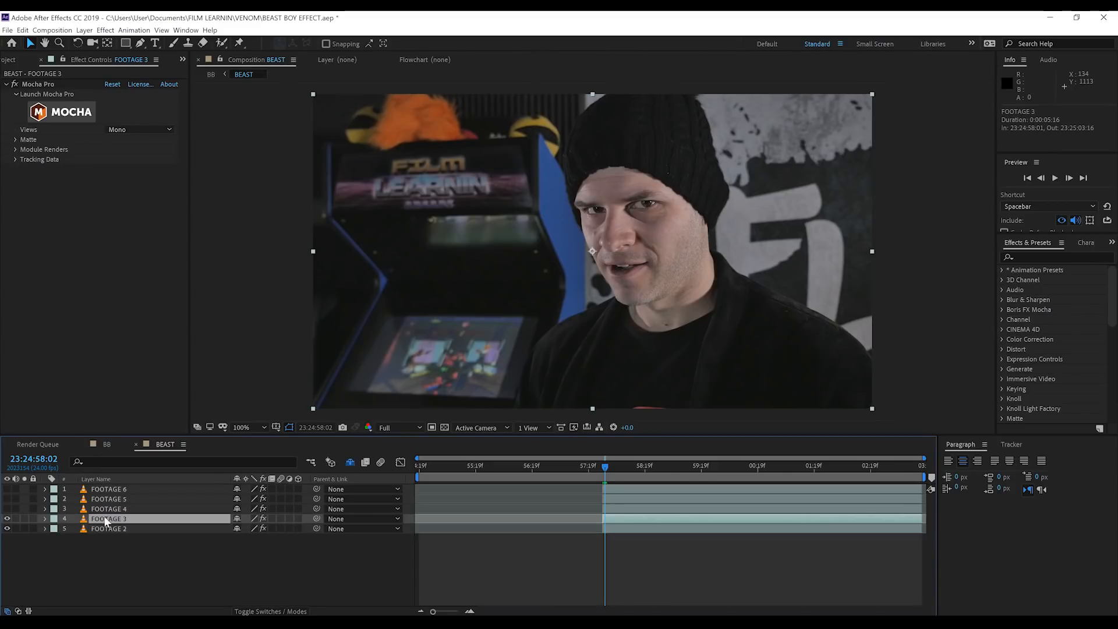
click(14, 139)
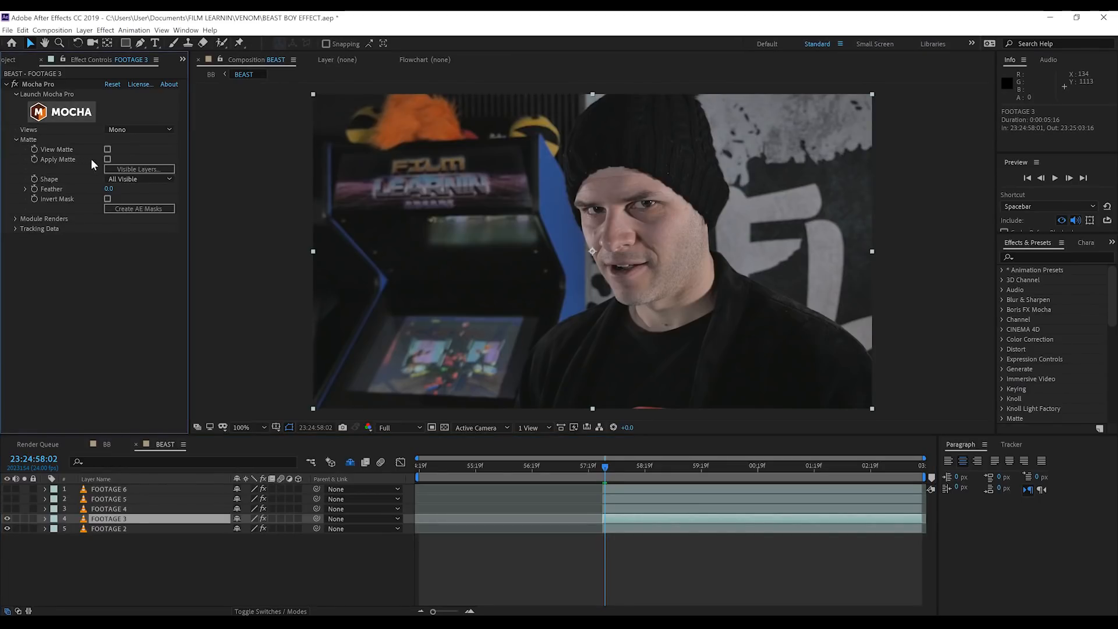
click(107, 159)
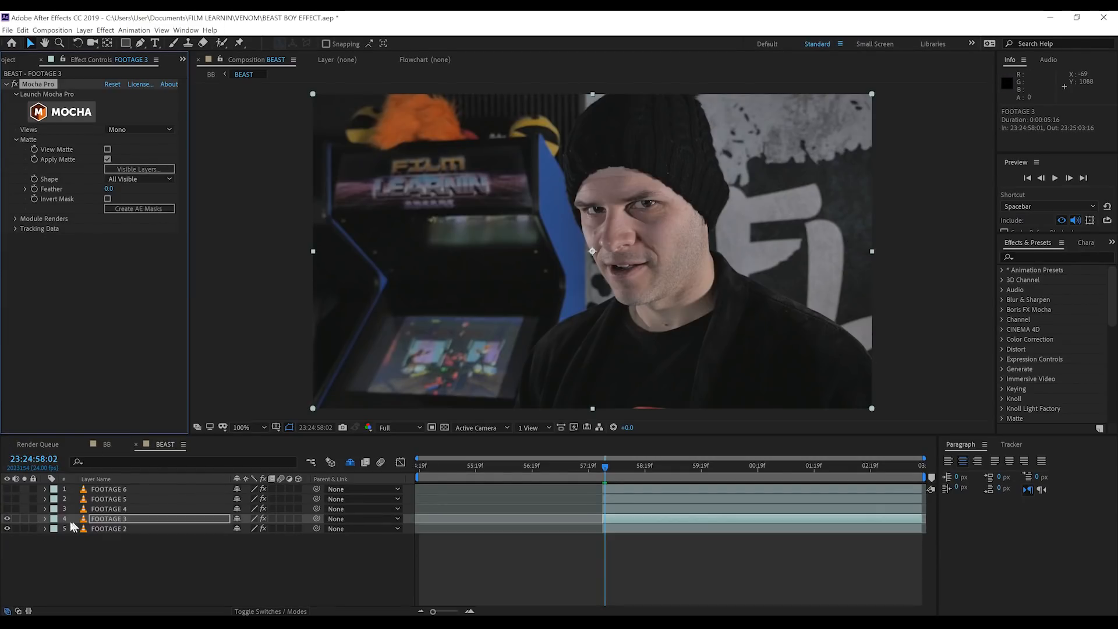
click(24, 518)
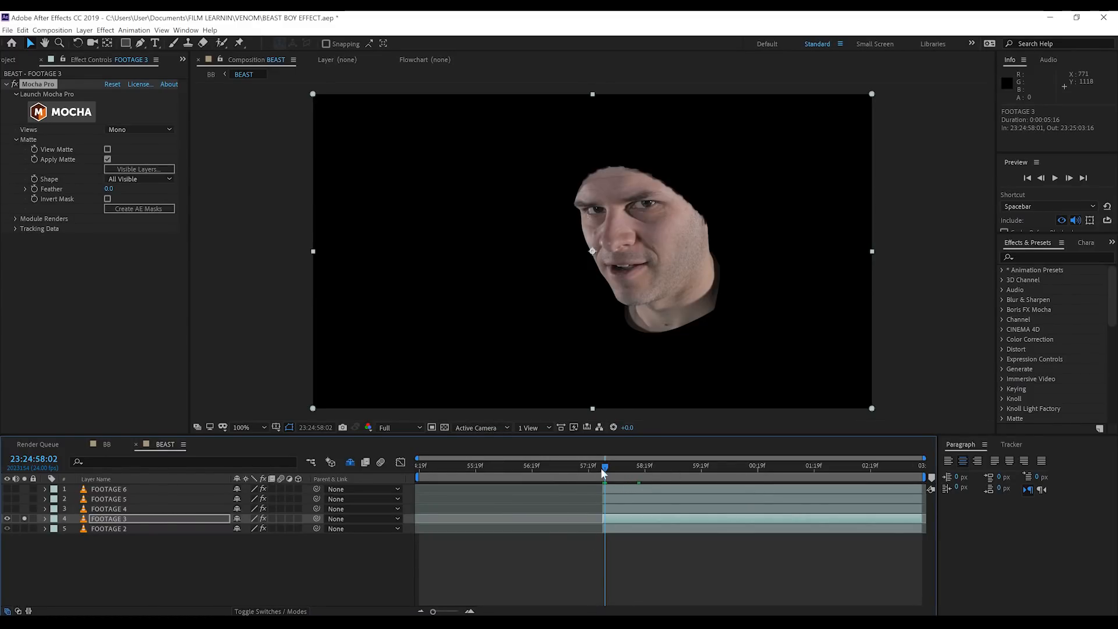
Set the Mocha Pro matte feather on FOOTAGE 3 to 2.
drag(603, 469, 604, 469)
click(108, 189)
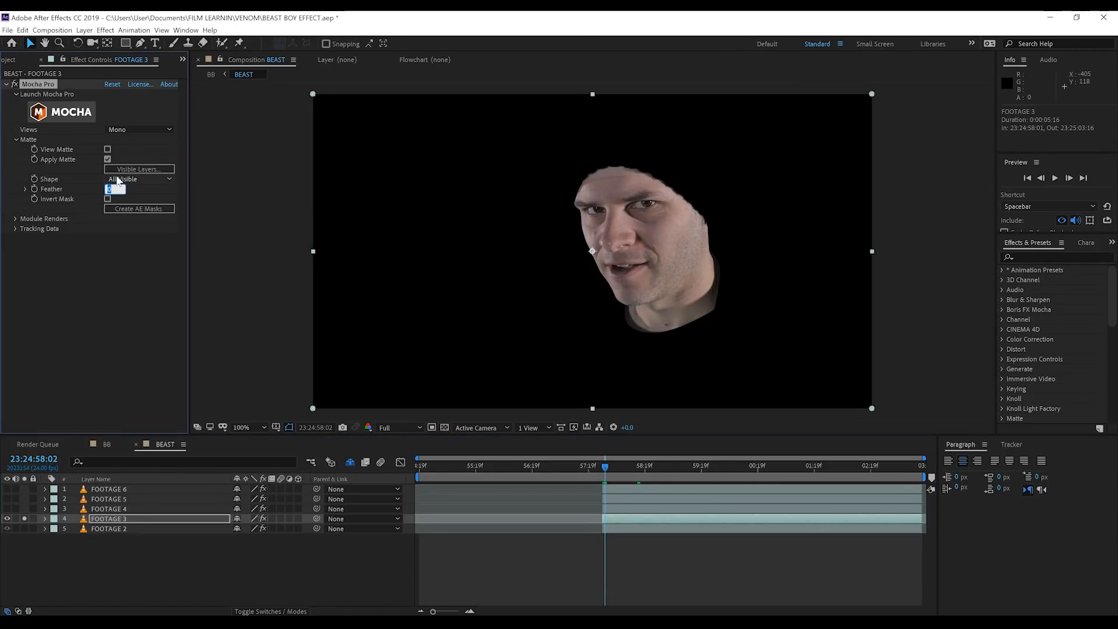
text(2)
key(Return)
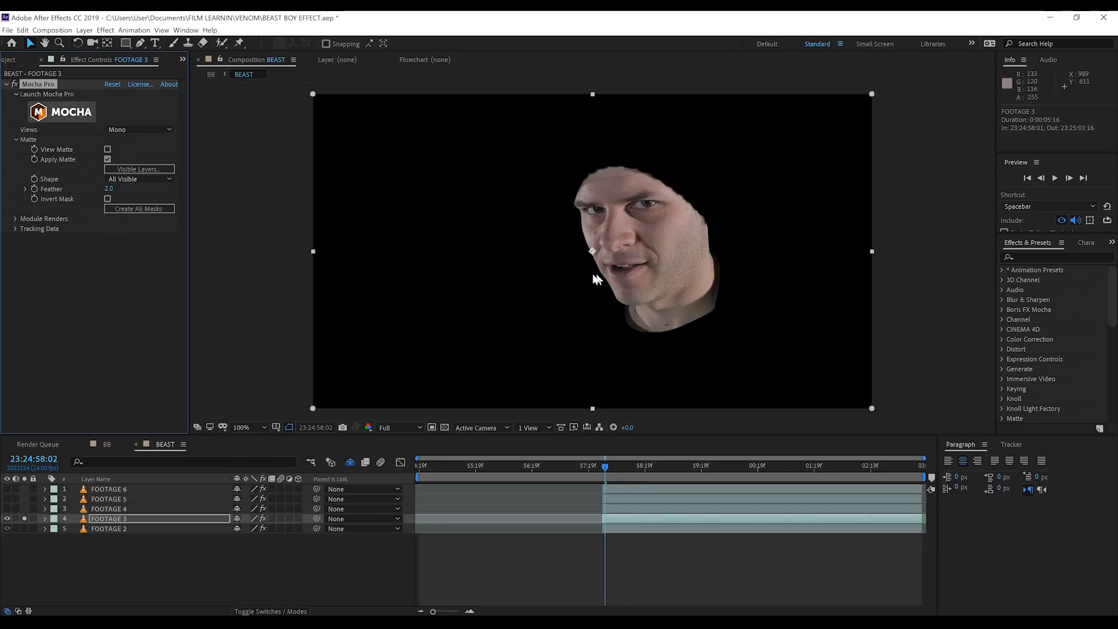
Apply the Colorista IV effect to FOOTAGE 3 and shift the Highlight color wheel toward green.
click(106, 31)
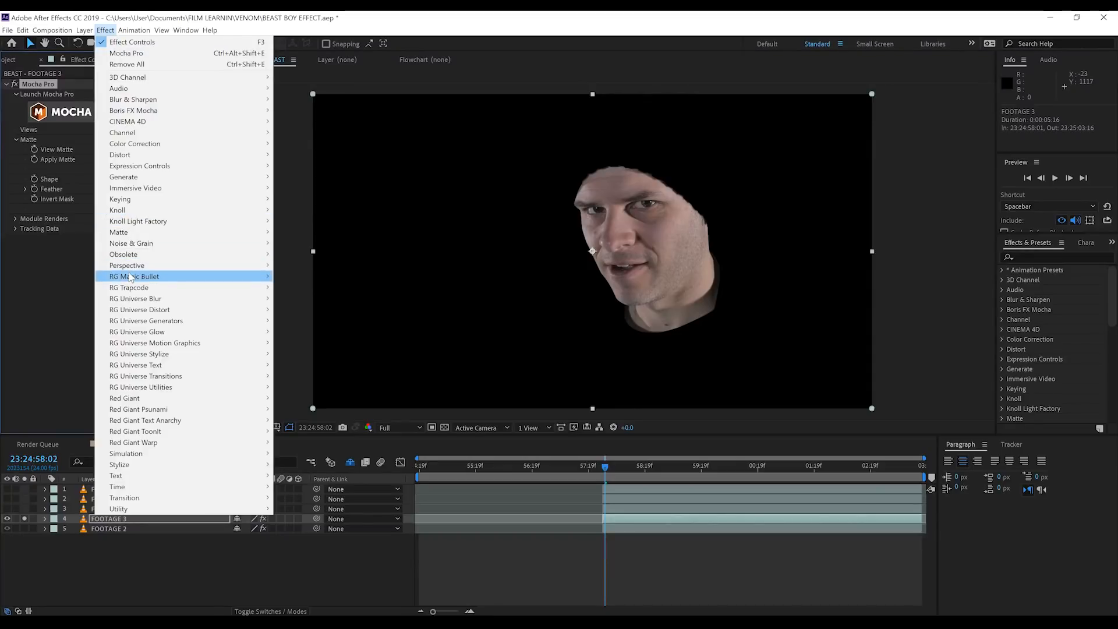
mouse_move(220, 277)
click(292, 277)
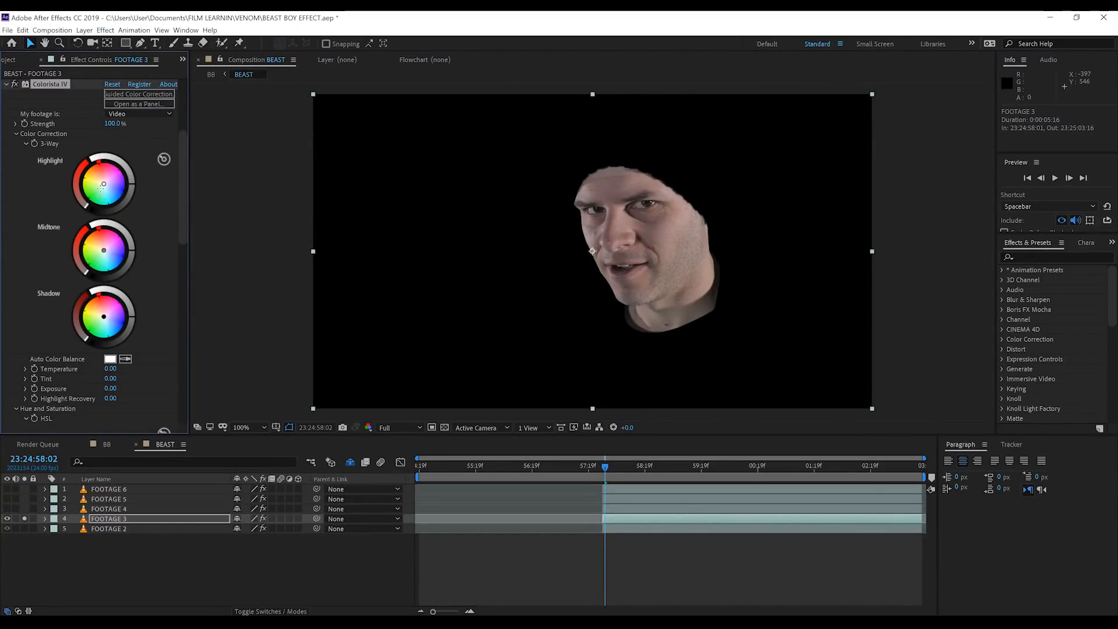
drag(103, 185, 99, 189)
drag(99, 190, 96, 194)
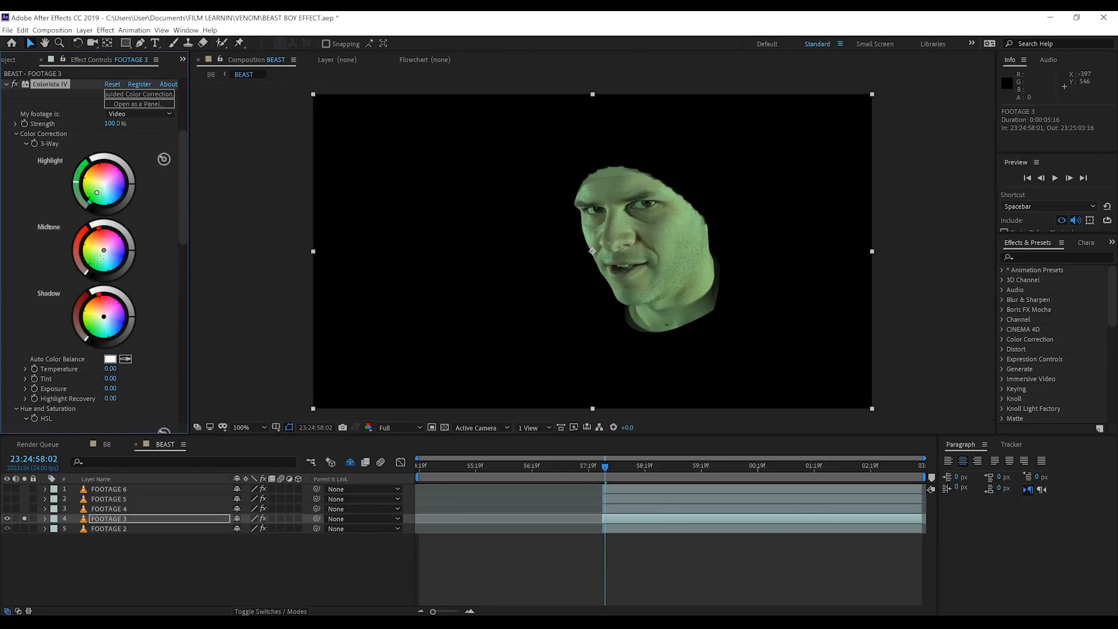
Shift the Midtone and Shadow color wheels of FOOTAGE 3's Colorista IV toward green and set its Saturation to -17.
drag(100, 258, 99, 258)
drag(104, 317, 98, 324)
scroll(145, 285, down, 10)
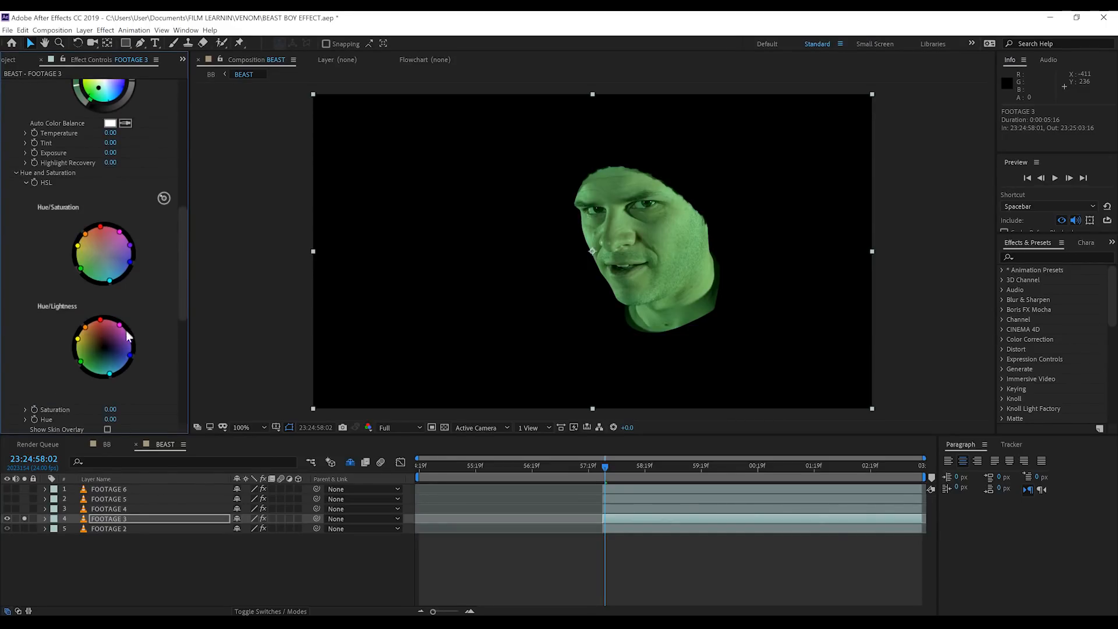
click(110, 278)
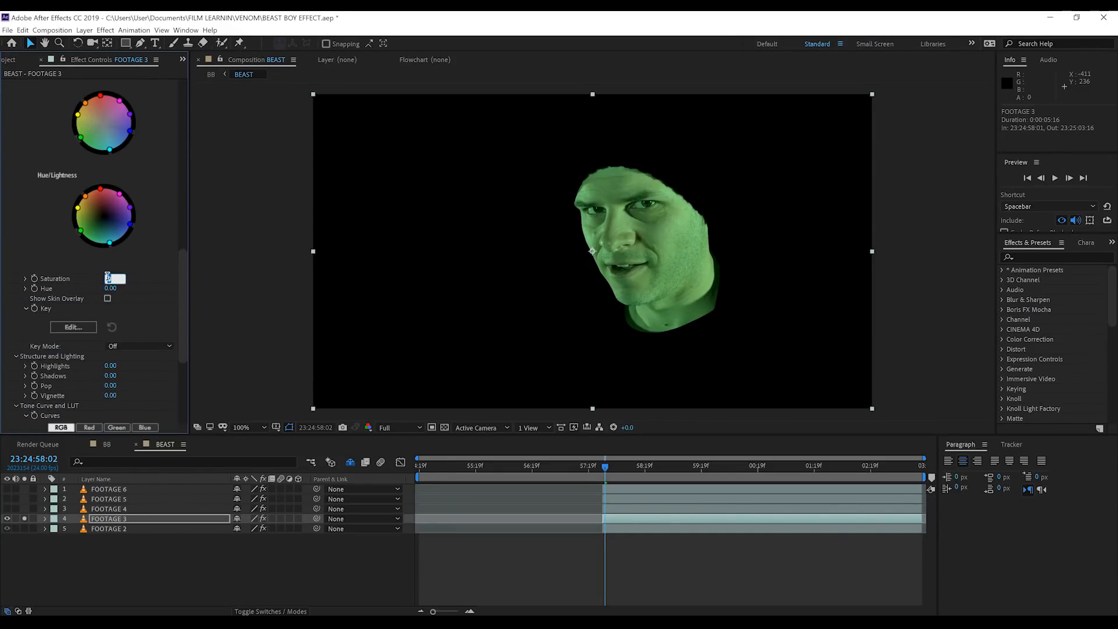
text(-10)
key(Return)
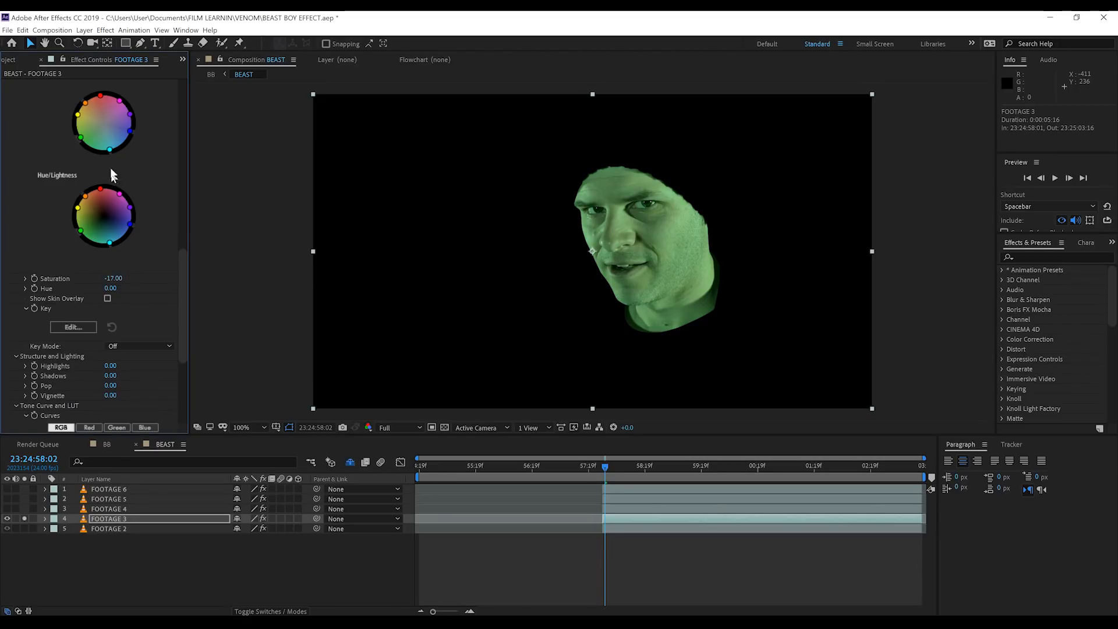
Toggle Colorista IV off and on for FOOTAGE 3 to compare the graded skin with the original.
scroll(30, 116, up, 10)
click(14, 216)
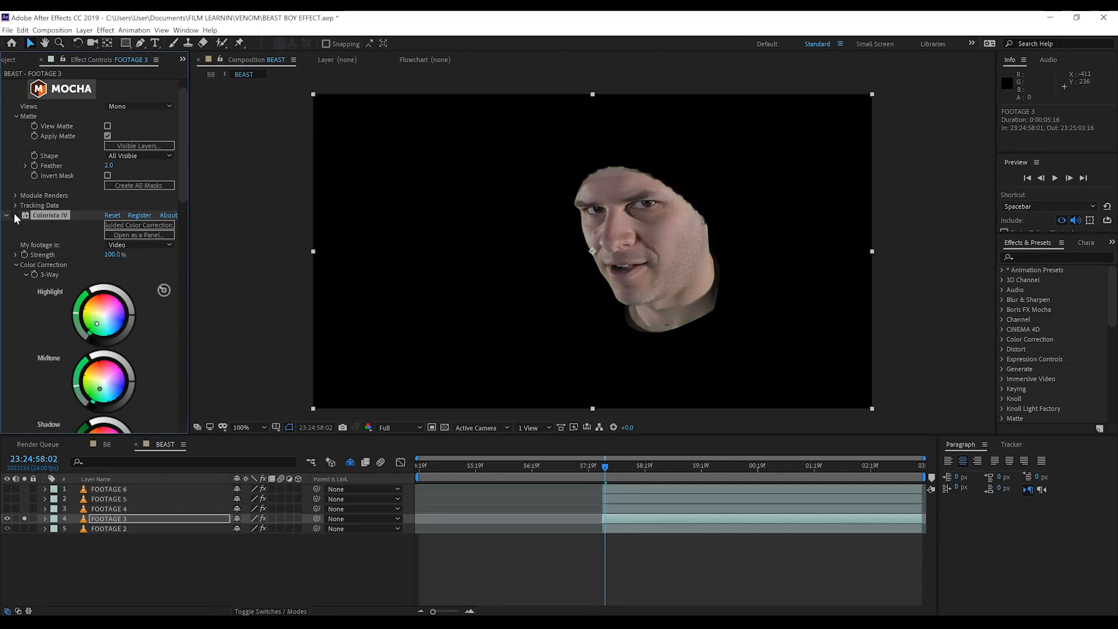
click(15, 215)
click(14, 215)
click(15, 216)
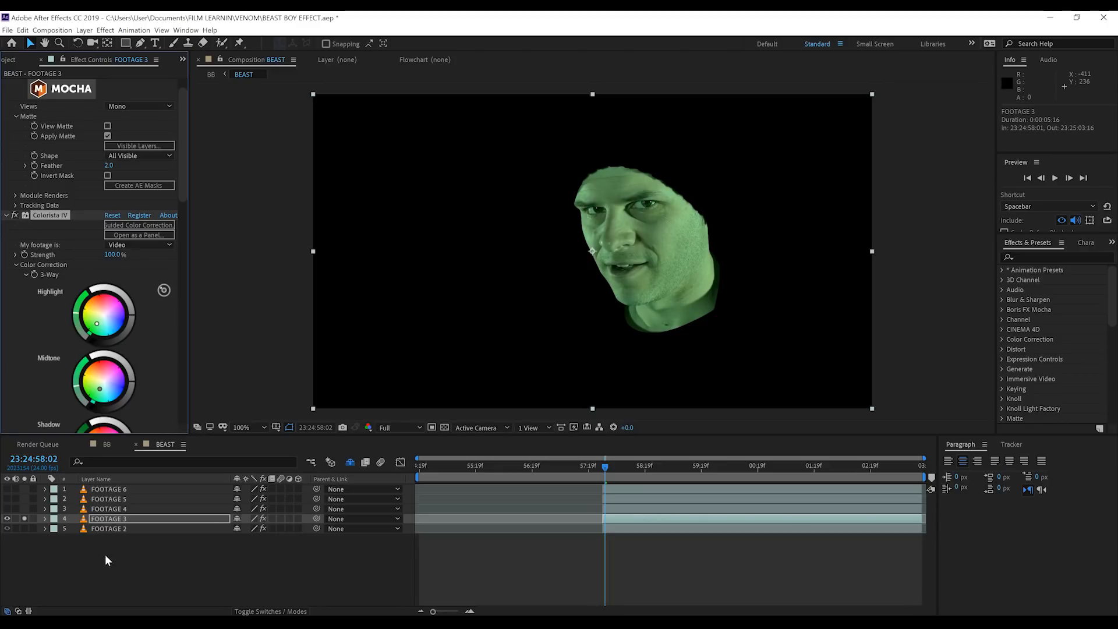
Keyframe FOOTAGE 3's opacity from 0% at 23:24:58:14 up to full opacity at 23:24:59:18.
click(107, 519)
key(t)
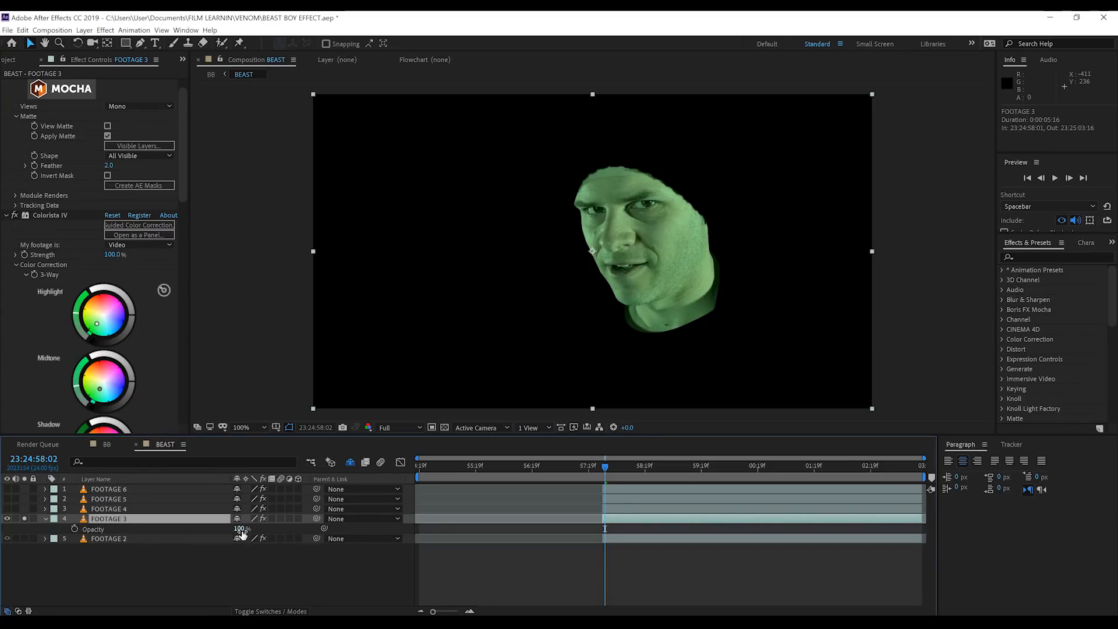
drag(242, 528, 116, 531)
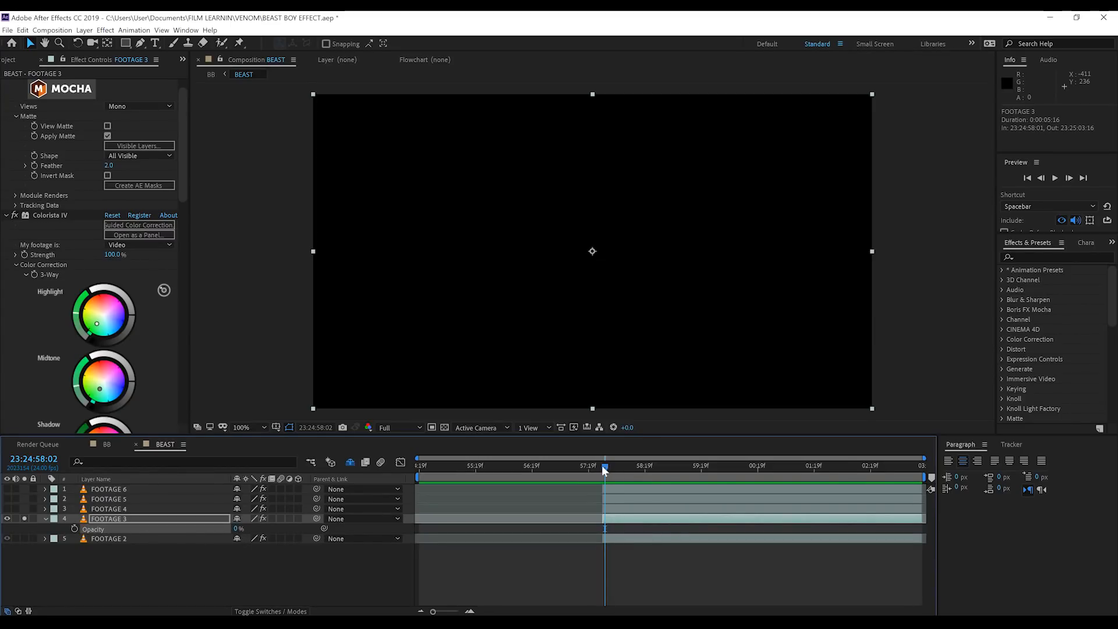
drag(605, 469, 630, 468)
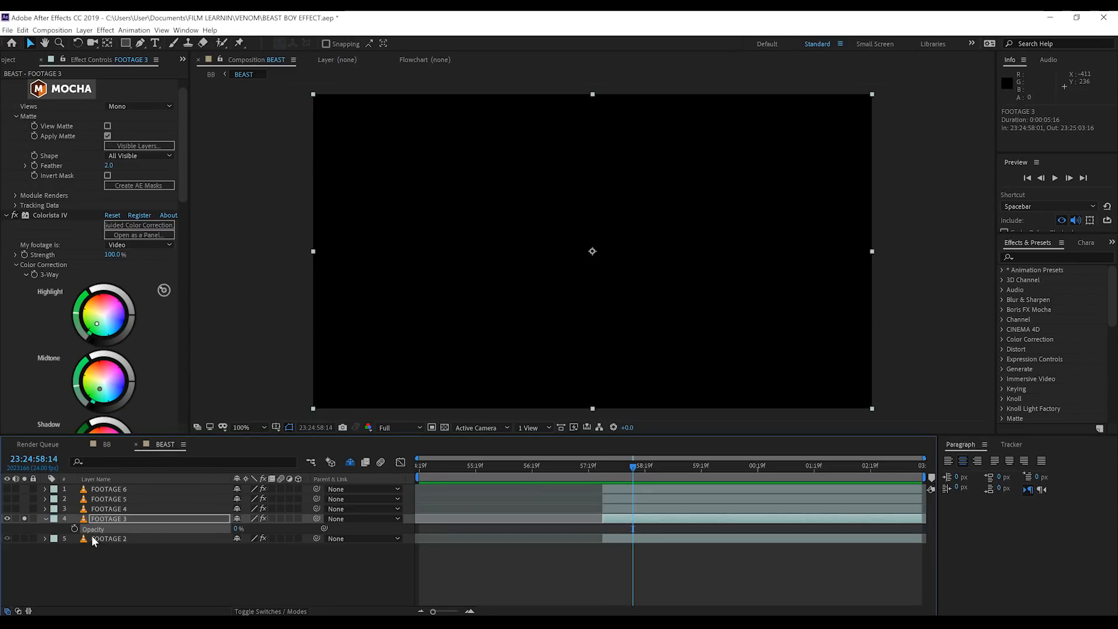
click(74, 529)
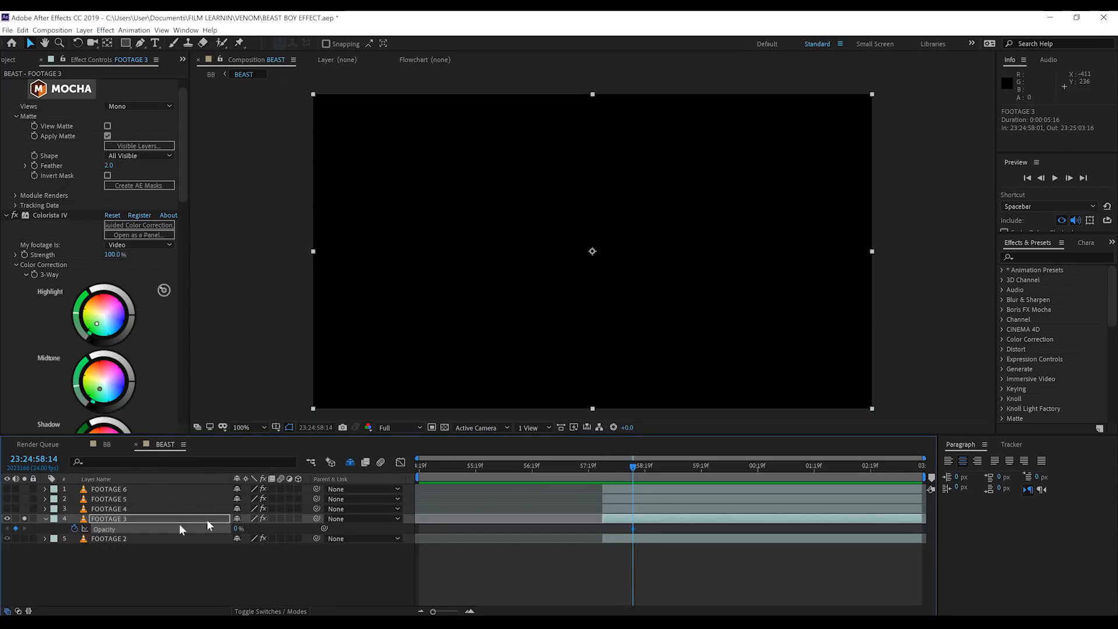
click(698, 469)
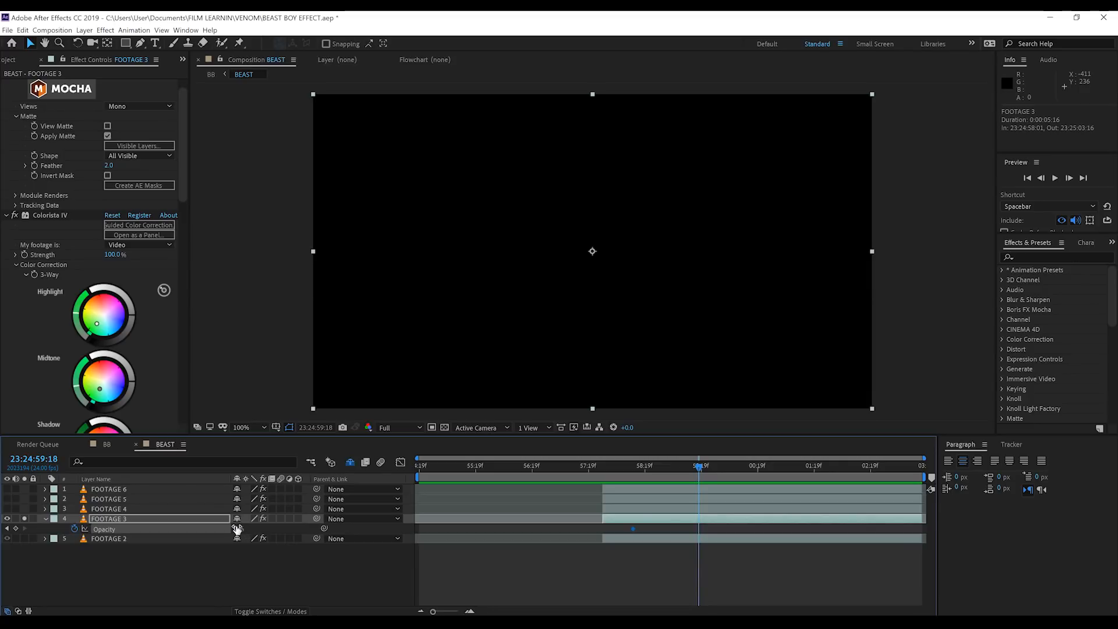
drag(237, 529, 400, 527)
Unsolo FOOTAGE 3 and shift both opacity keyframes slightly later, placing the first one at 23:24:58:18.
click(23, 518)
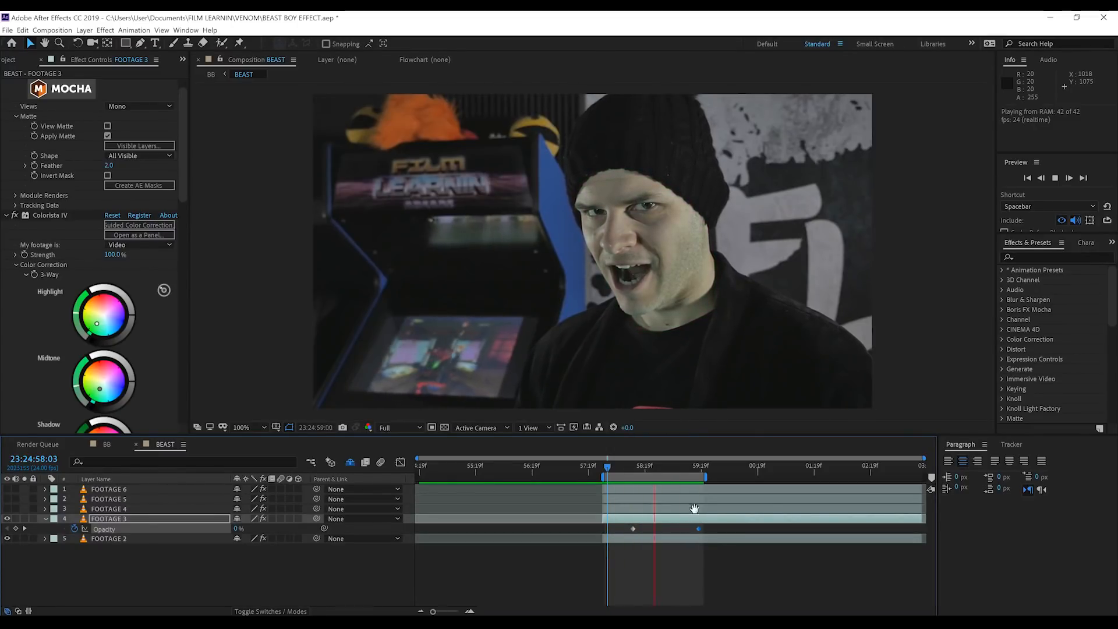
key(space)
drag(711, 526, 643, 527)
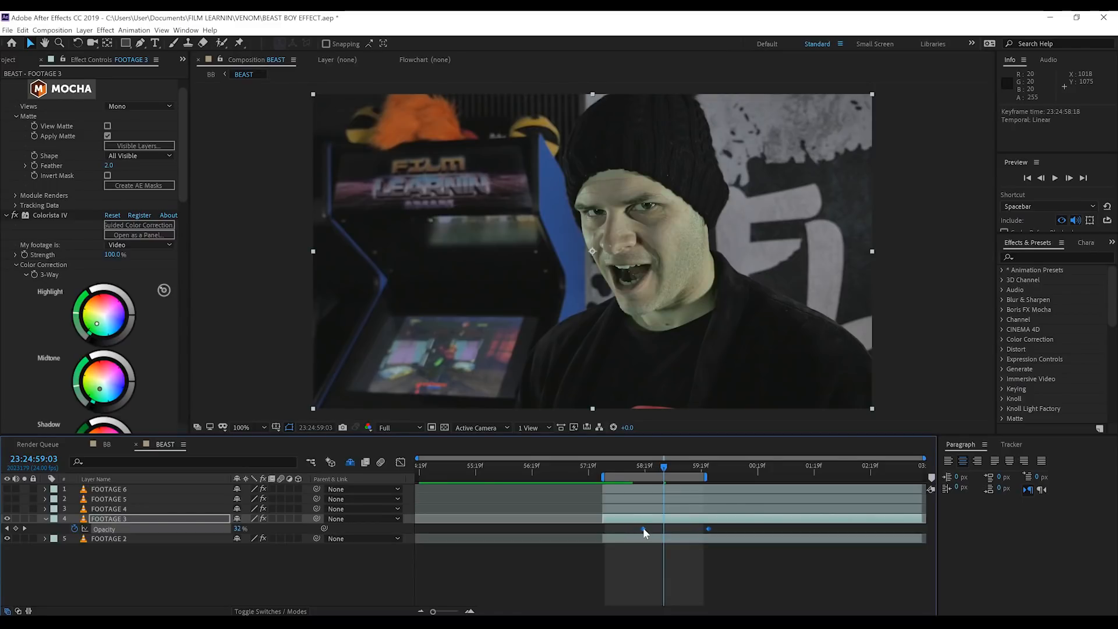
Make FOOTAGE 4 visible, limit its visible Mocha Pro layers to MOUTH, and turn on Apply Matte.
click(619, 507)
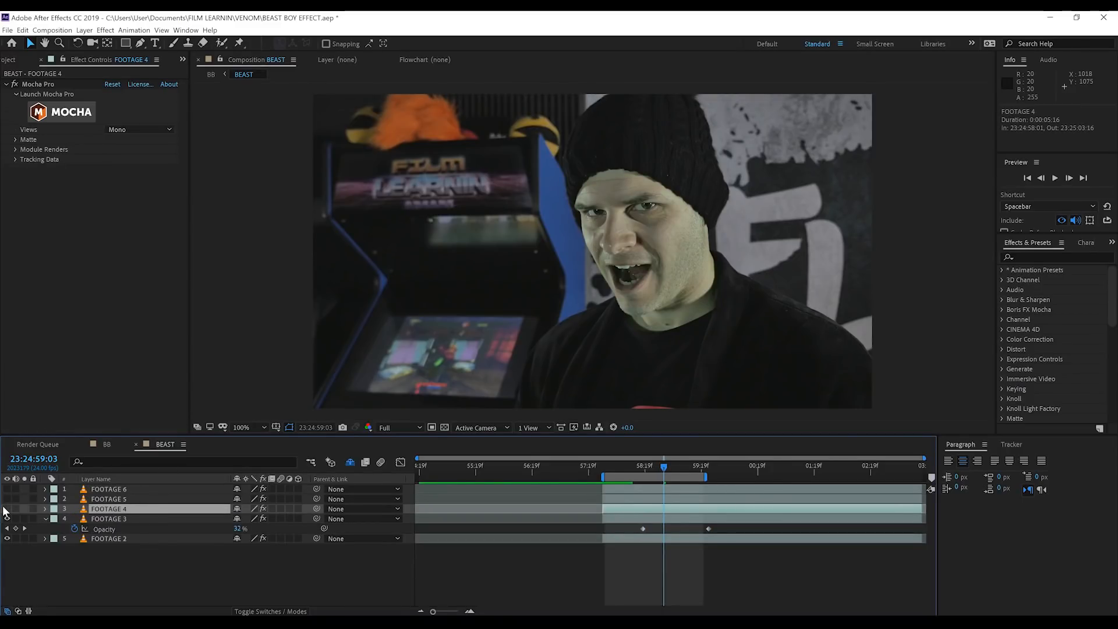
click(16, 141)
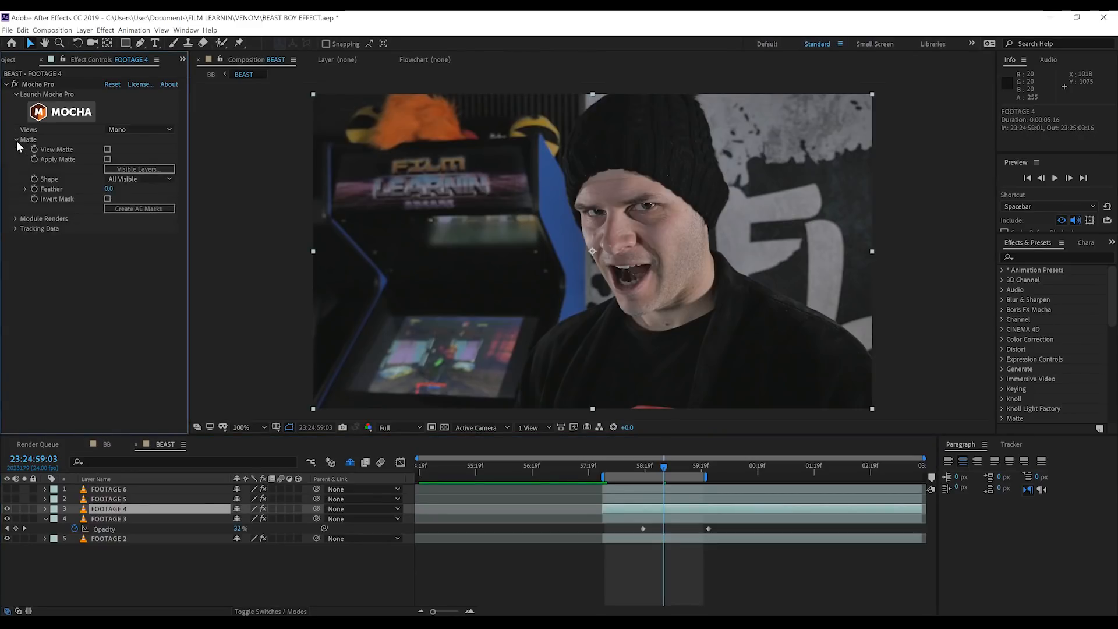
click(122, 168)
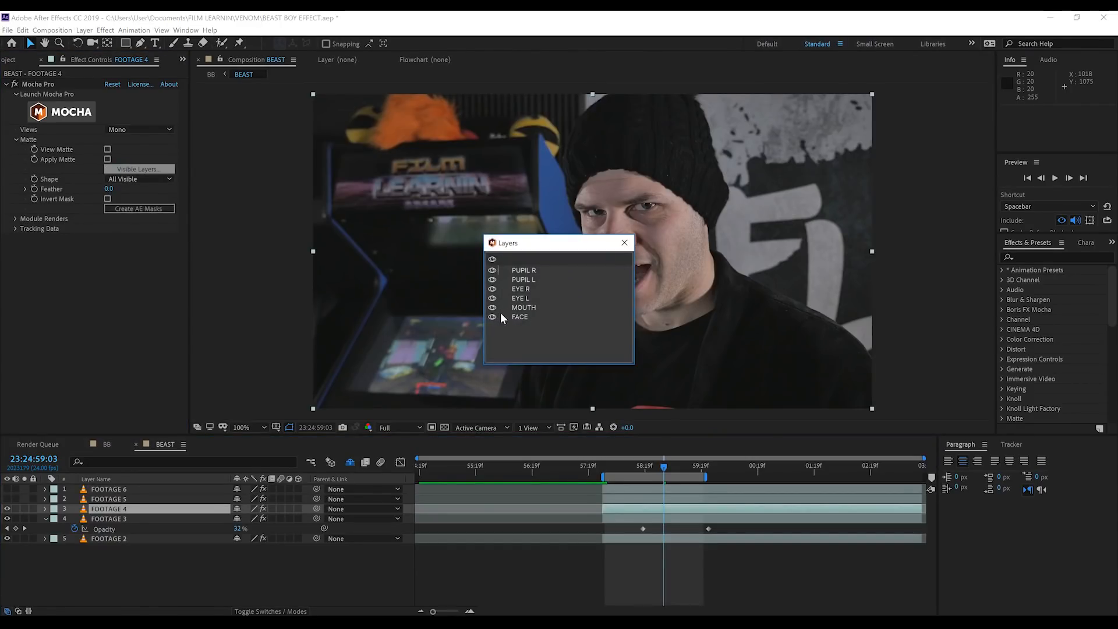
click(492, 271)
click(625, 242)
click(107, 159)
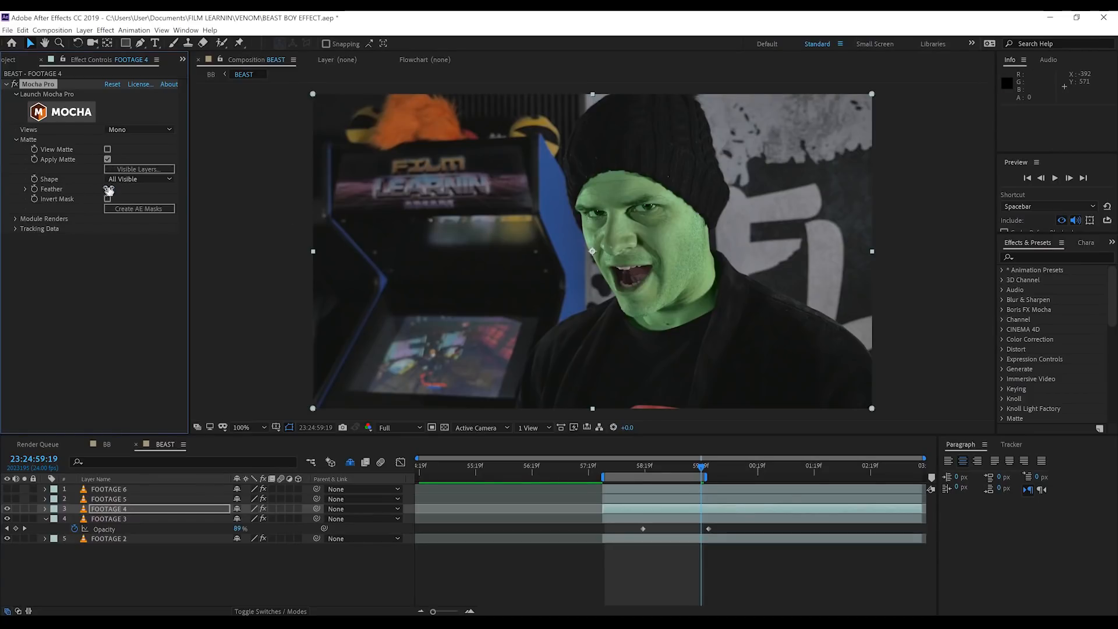
Set the Mocha Pro matte feather on FOOTAGE 4 to 20 and preview the mouth area during the green transition.
click(108, 190)
text(20)
key(Return)
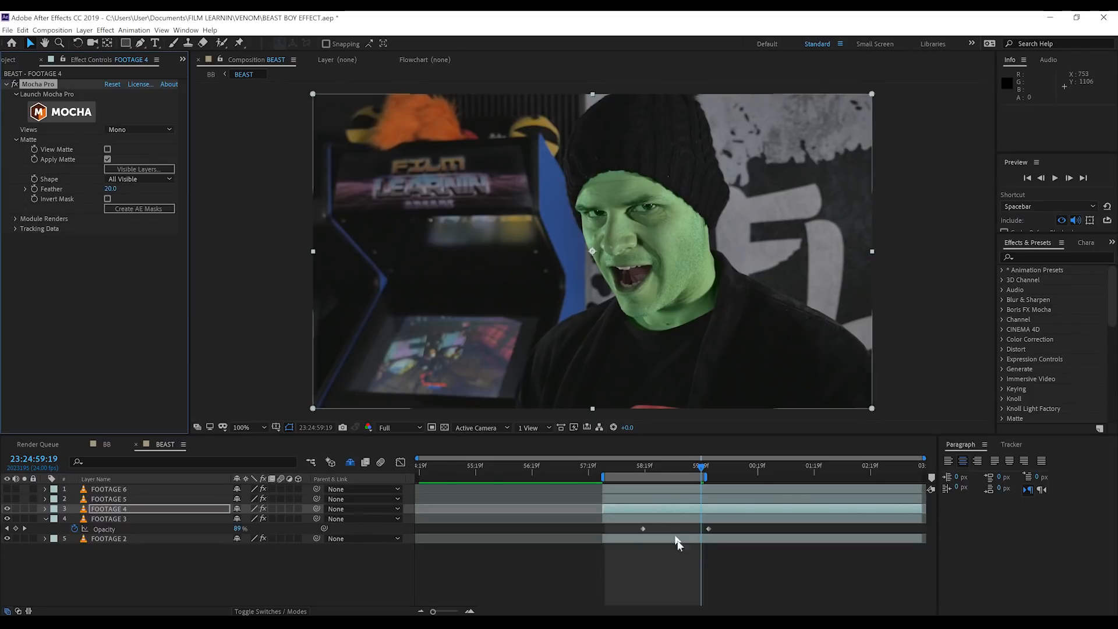
key(space)
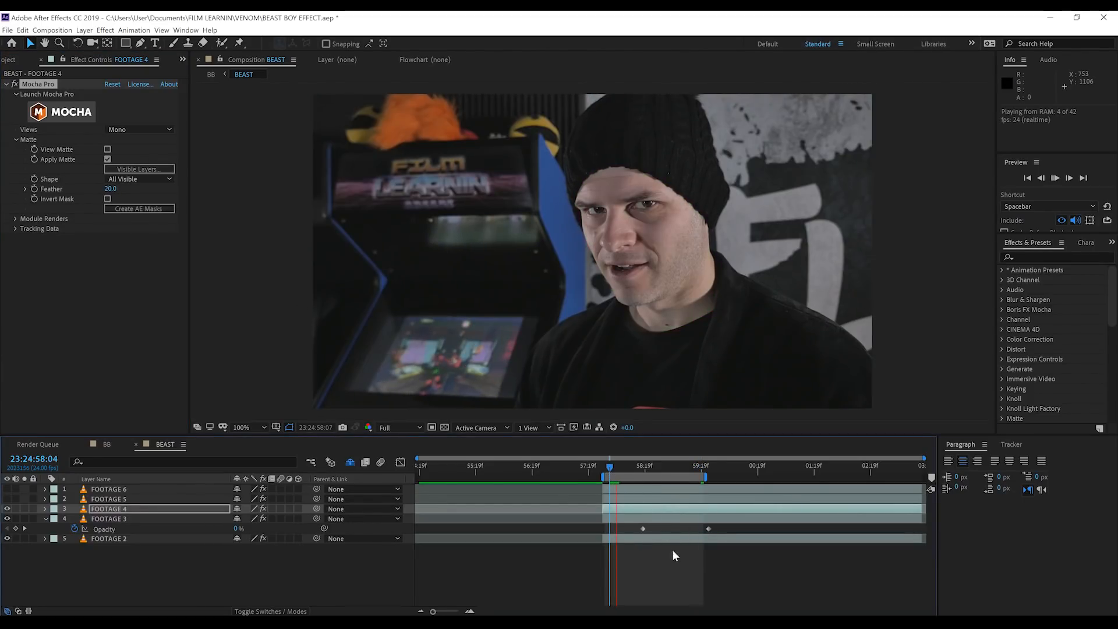
key(space)
drag(670, 466, 694, 466)
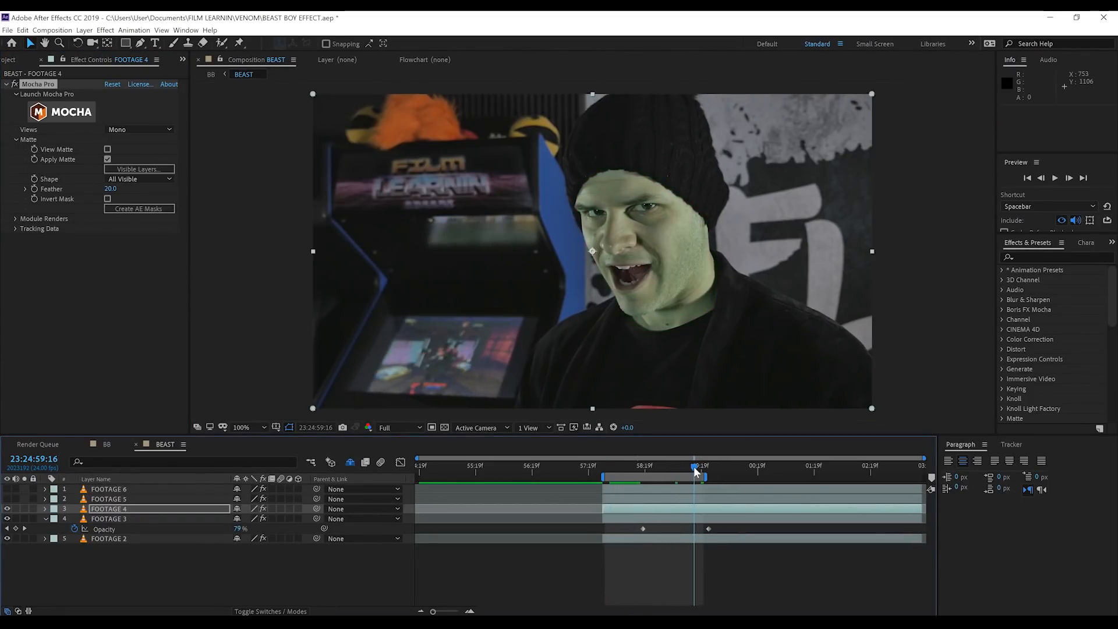
key(period)
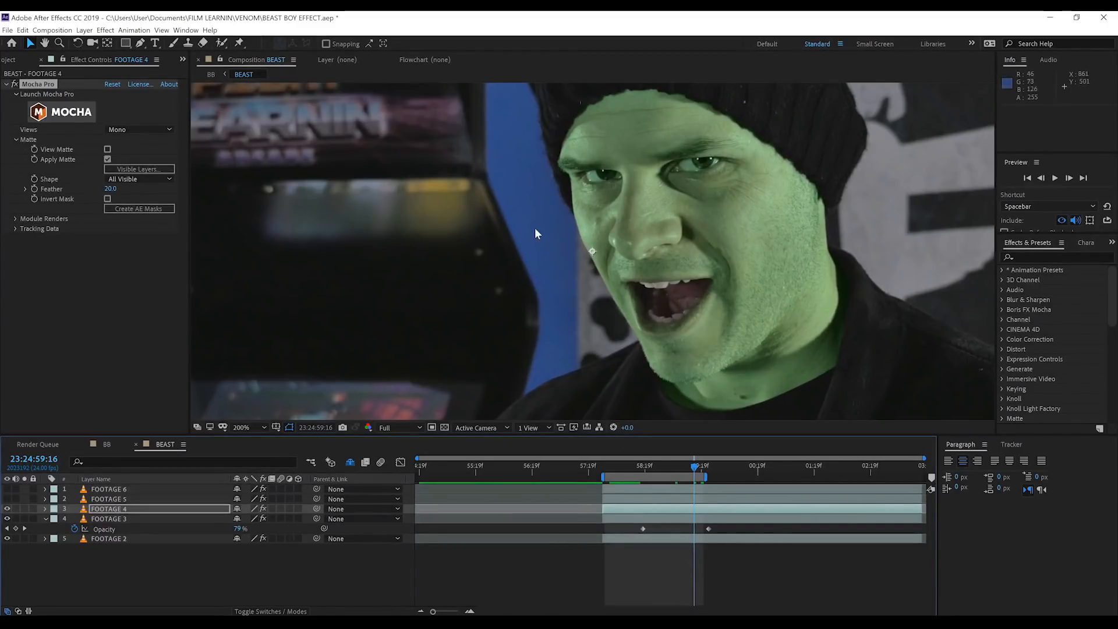
key(comma)
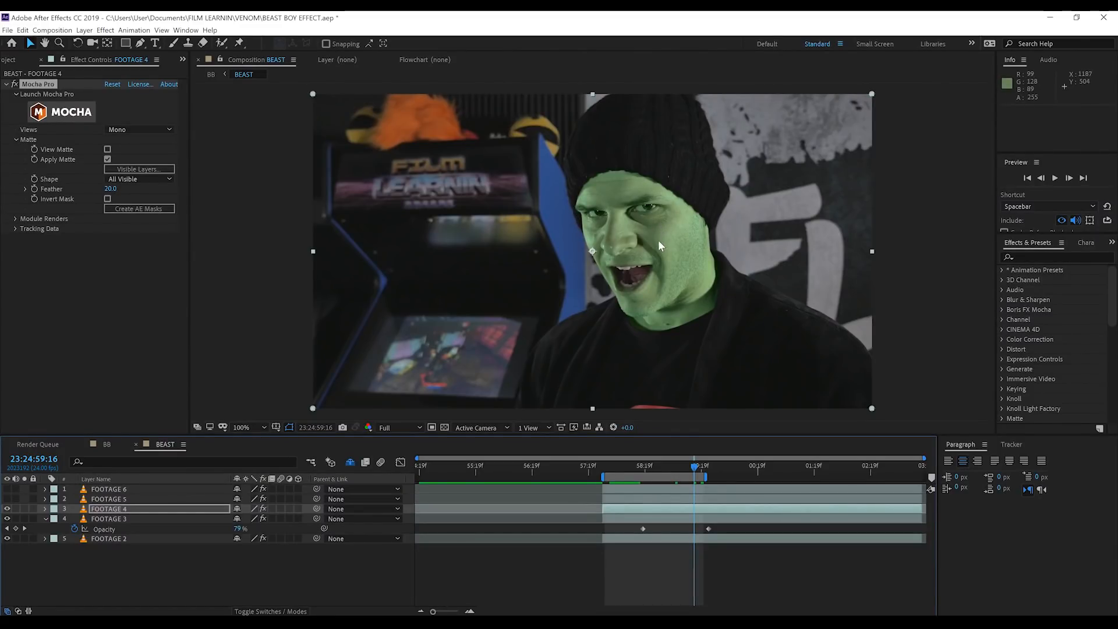
Make FOOTAGE 5 visible, limit its visible Mocha Pro layers to EYE R and EYE L, and turn on Apply Matte.
click(99, 499)
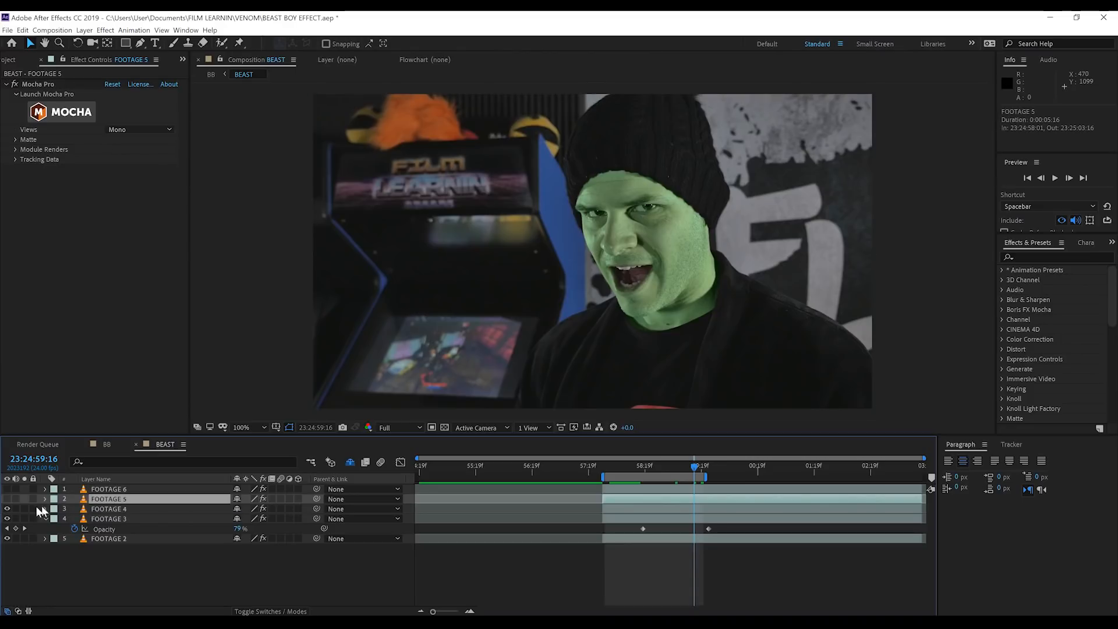
click(7, 499)
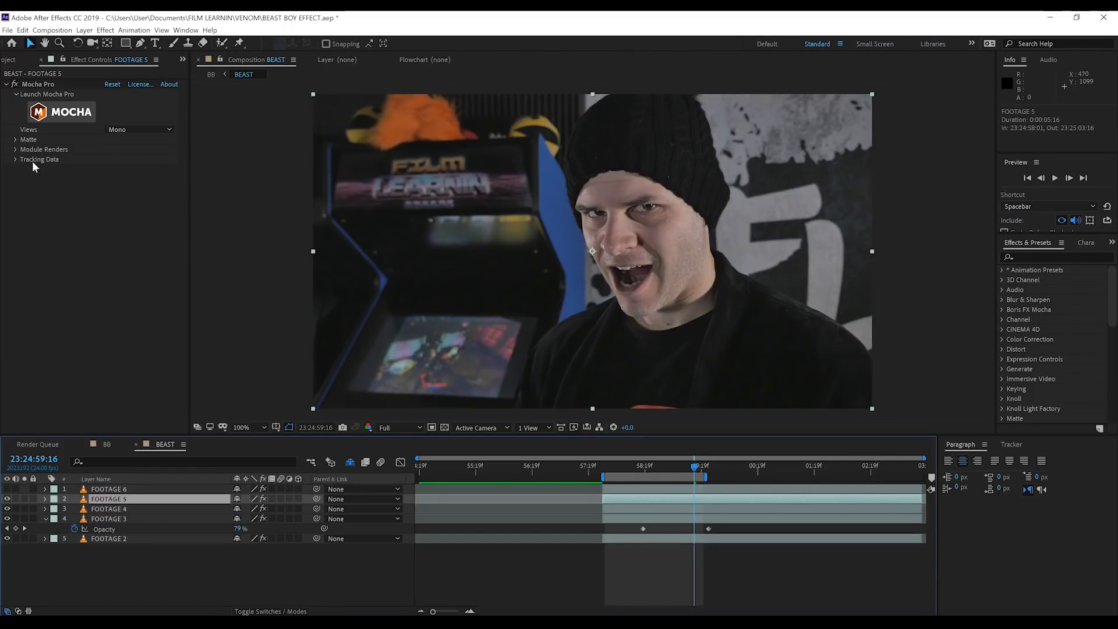
click(16, 140)
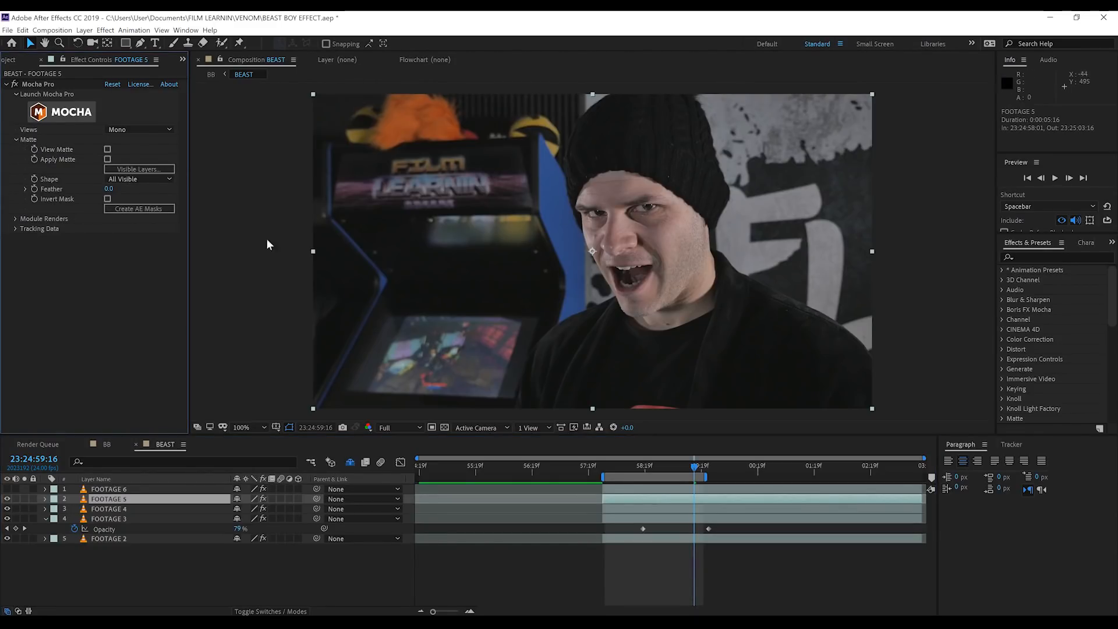
click(123, 170)
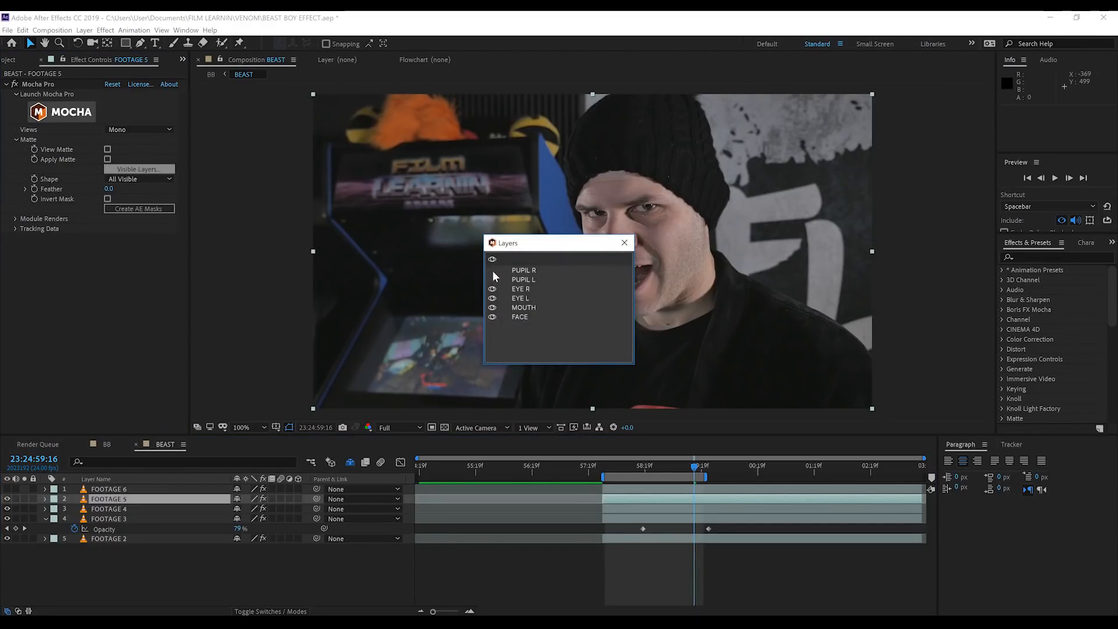
click(624, 242)
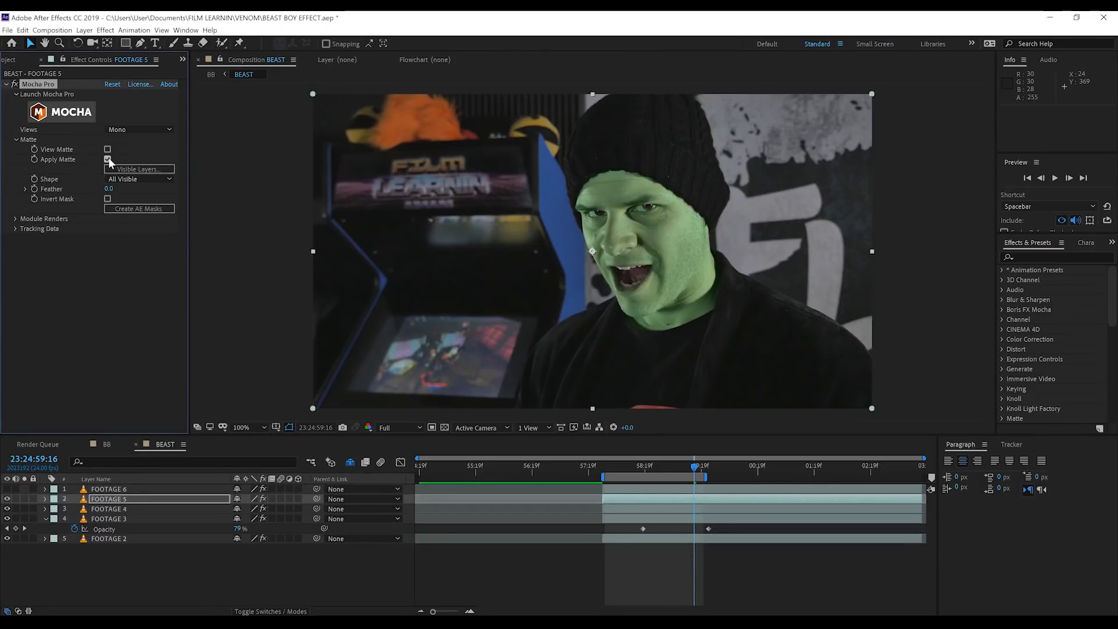
Set the Mocha Pro matte feather on FOOTAGE 5 to 2.
click(110, 189)
text(20)
key(Return)
Make FOOTAGE 6 visible, keep only the pupil layers by hiding the eye, mouth and face layers in Mocha Pro, and turn on Apply Matte.
click(110, 489)
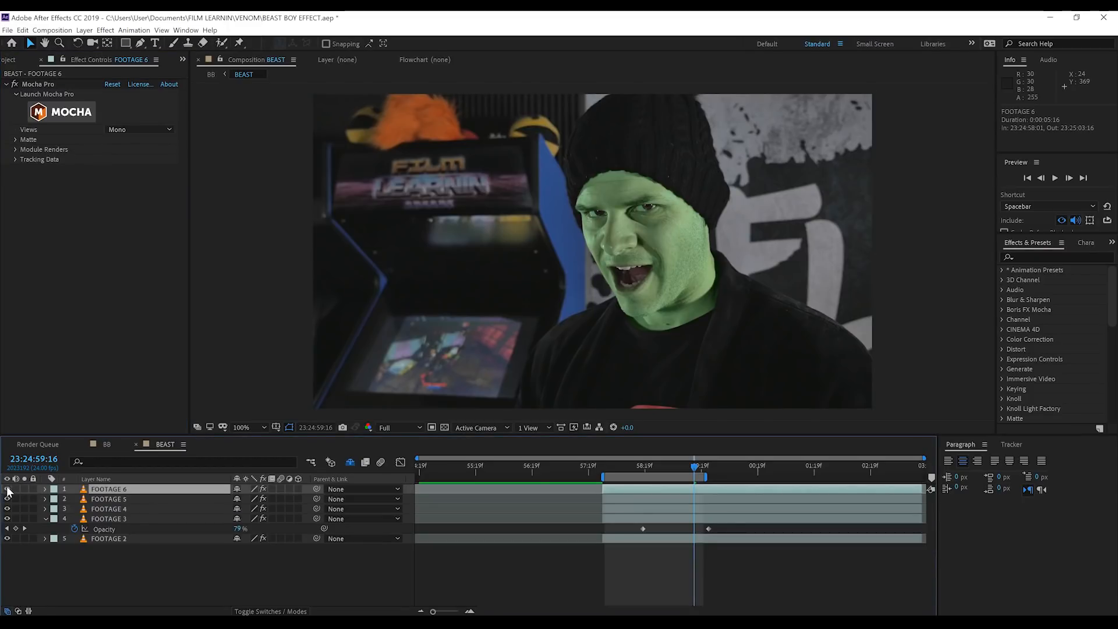
click(15, 139)
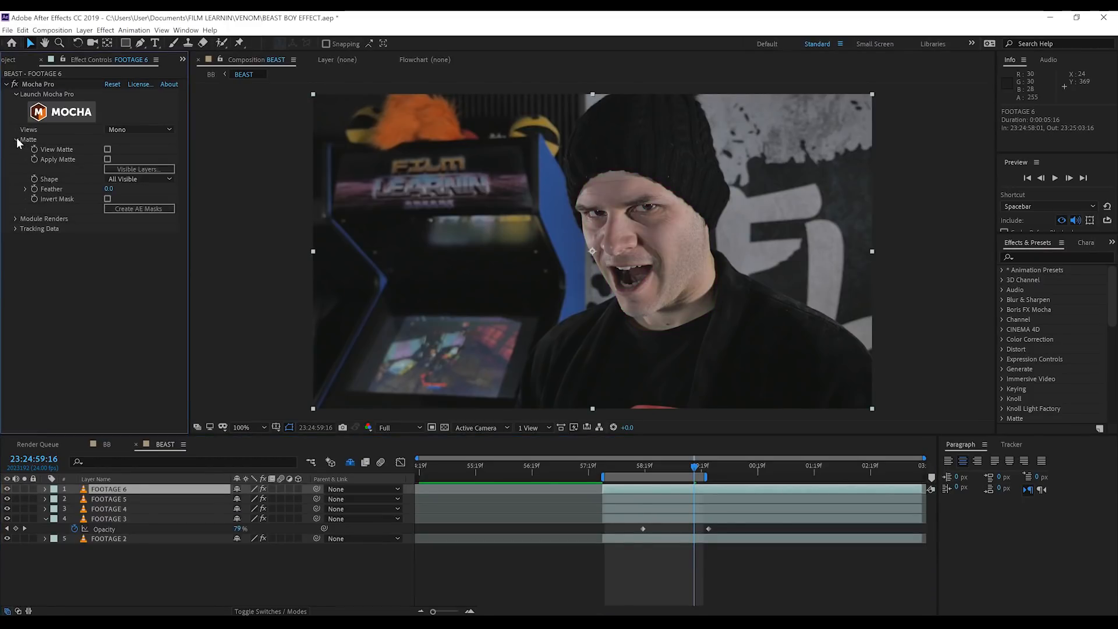
click(129, 170)
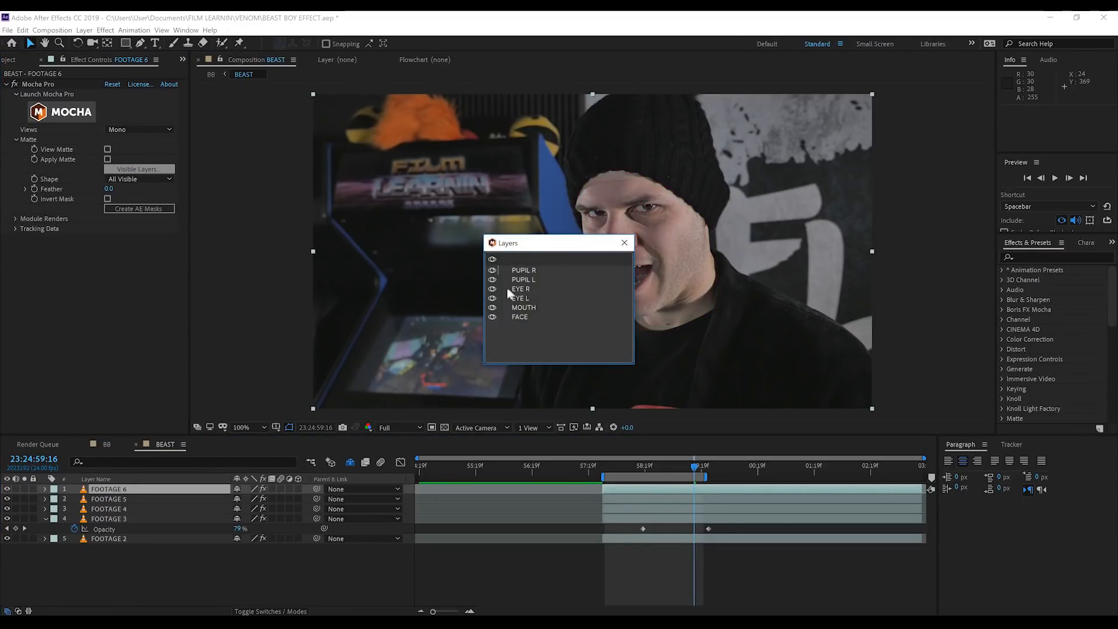
click(492, 288)
click(492, 298)
click(492, 308)
click(624, 243)
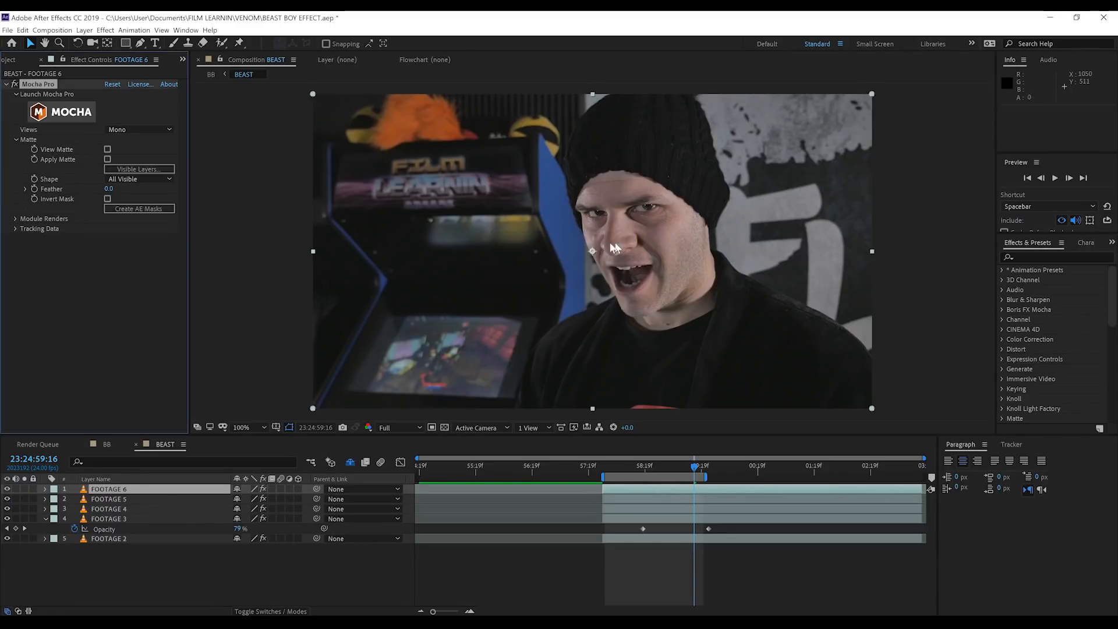
click(107, 159)
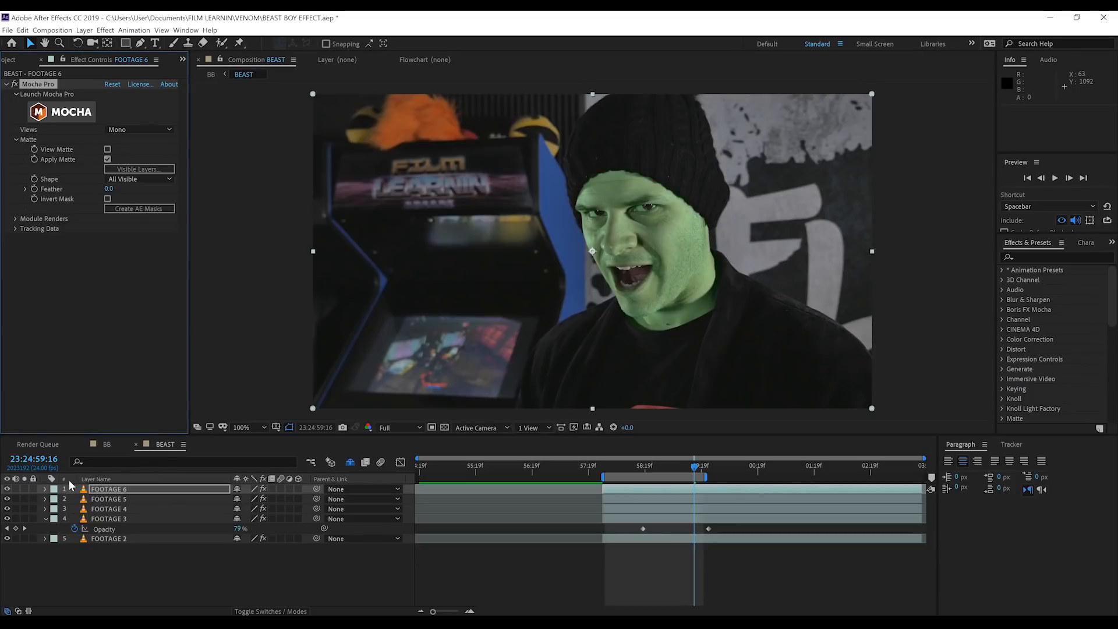
Apply Colorista IV to FOOTAGE 5 and shift its Highlight and Midtone wheels toward green and its Shadow wheel toward yellow-green.
click(110, 500)
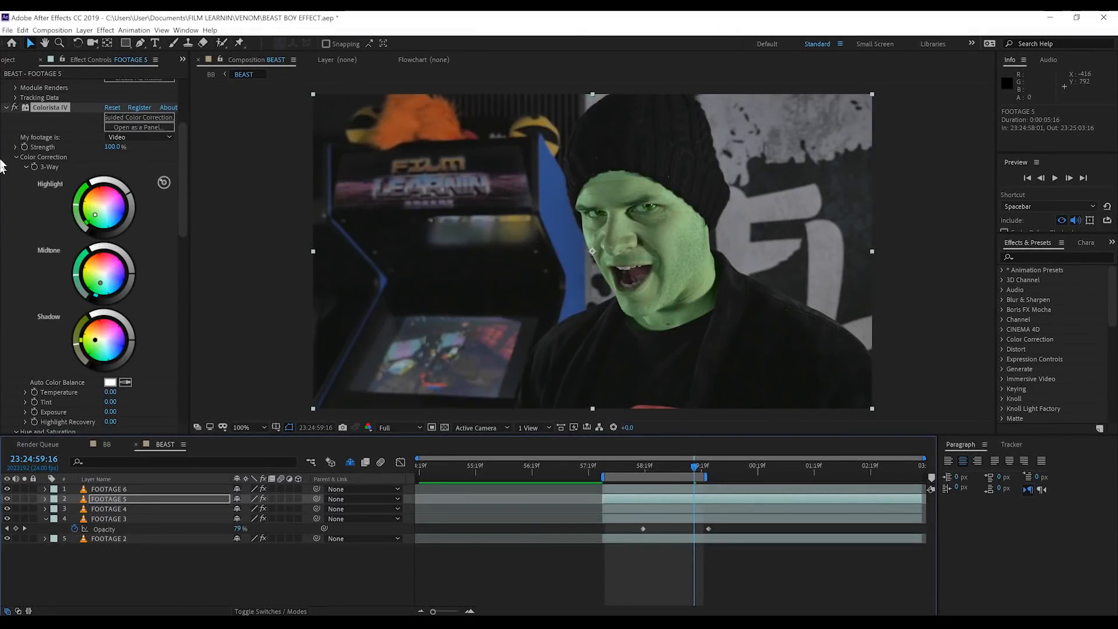
scroll(108, 225, down, 1)
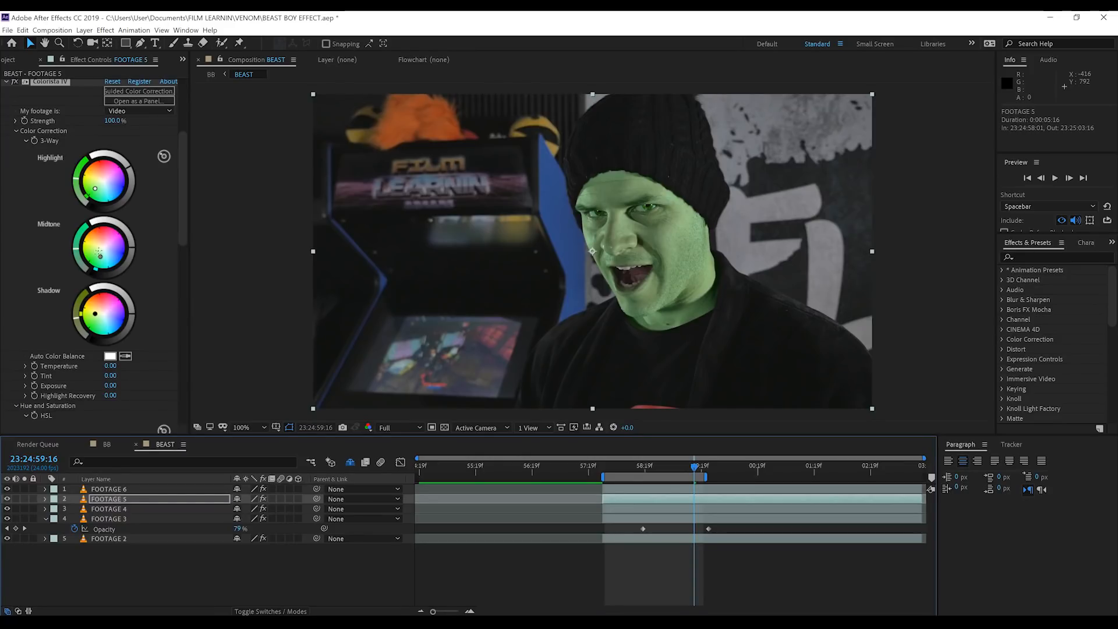
scroll(36, 222, up, 2)
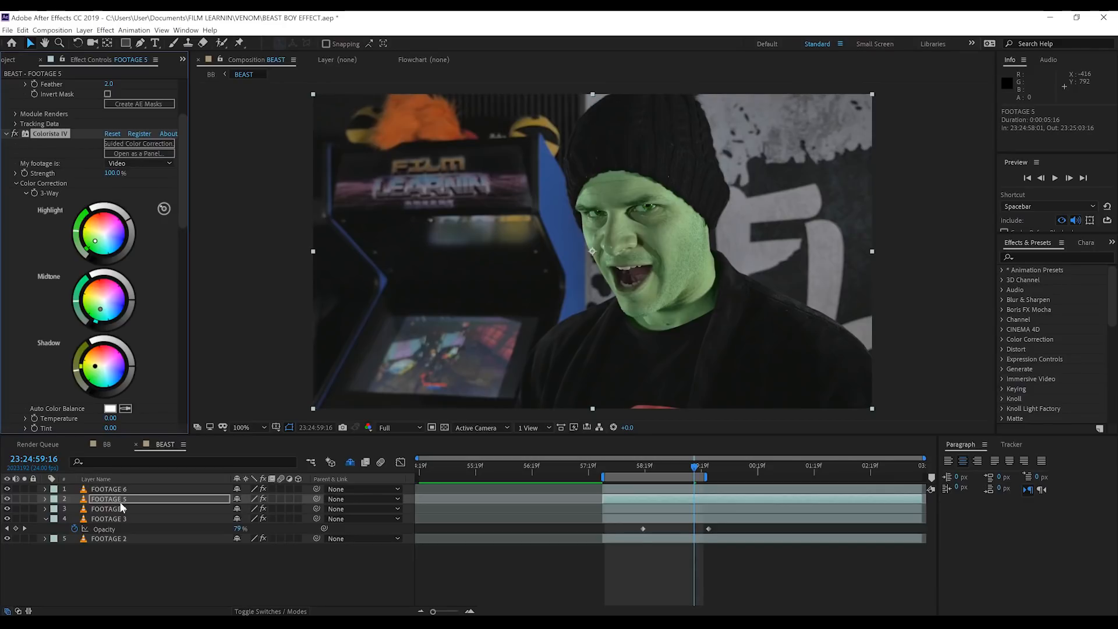
Keyframe FOOTAGE 5's opacity from 0% at 23:24:58:01 to 100% at 23:24:58:18 and preview the fade.
key(t)
click(606, 469)
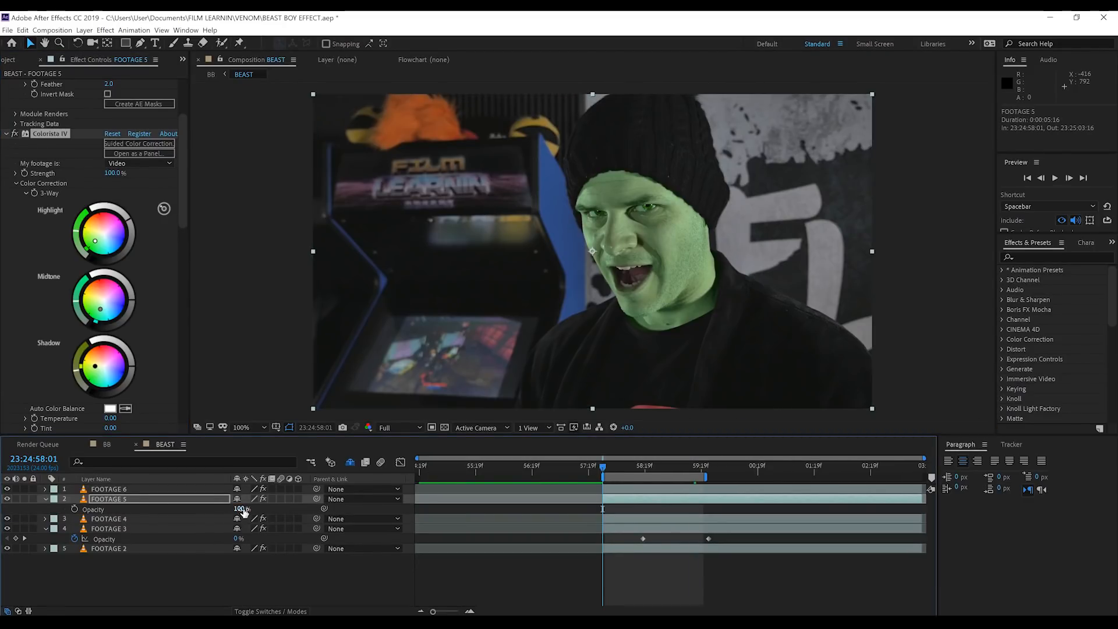
drag(238, 508, 45, 506)
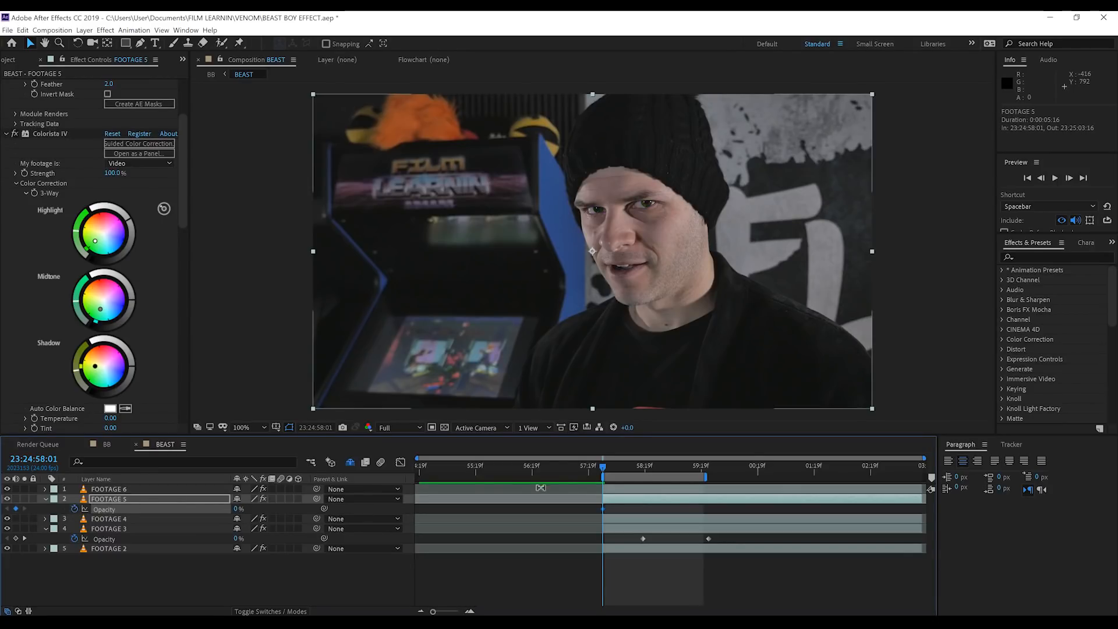
click(638, 469)
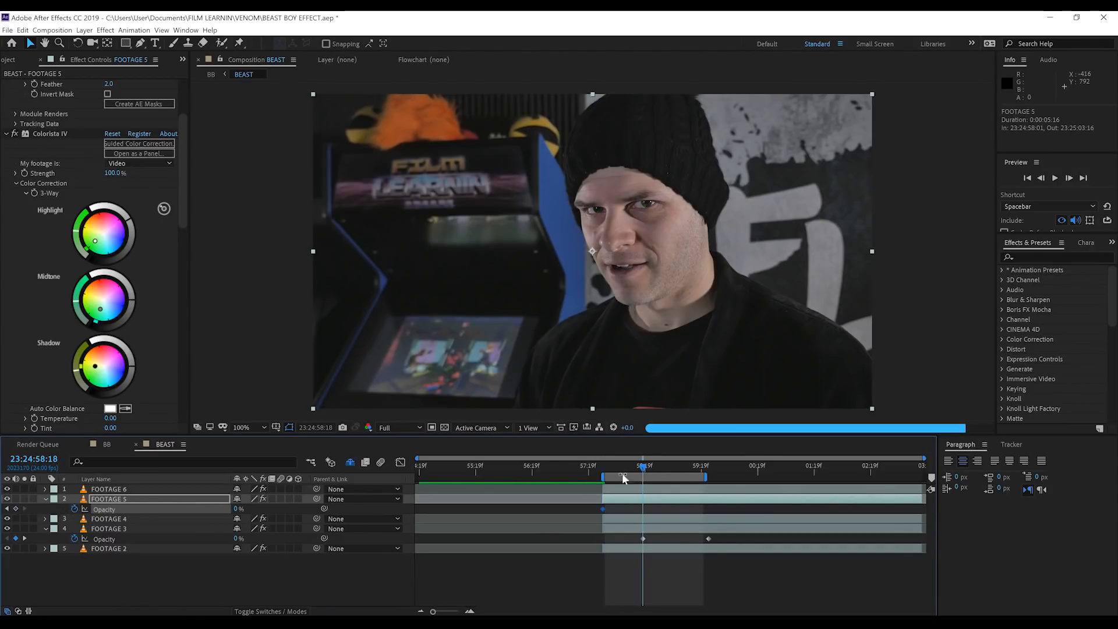
drag(237, 508, 477, 494)
key(space)
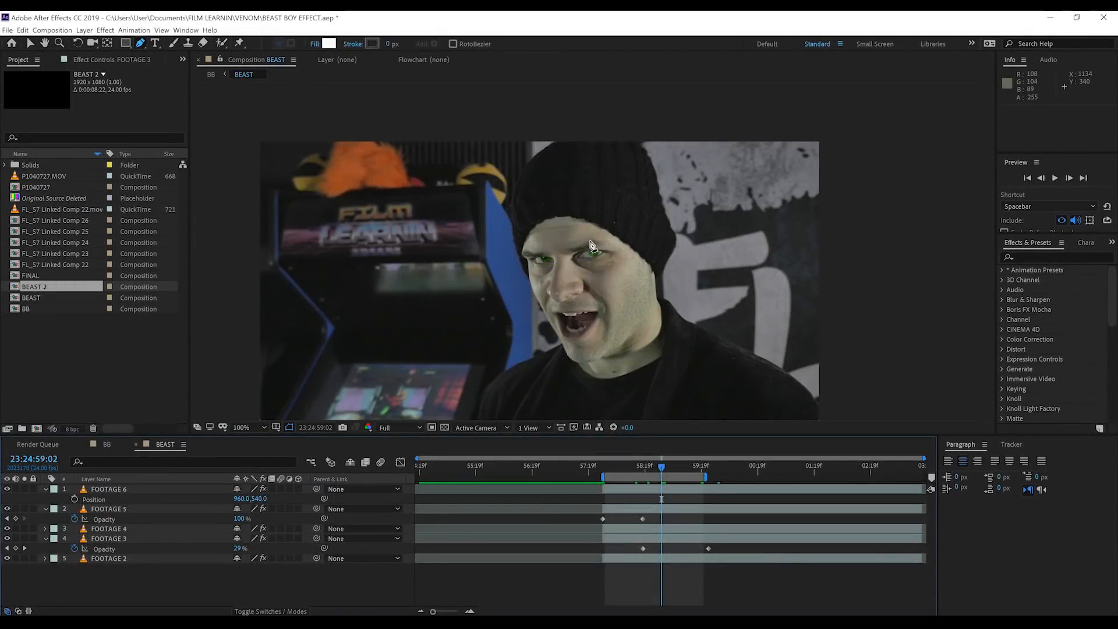
Create a 1920 x 1080 px solid with its color sampled from the dark center of the eye.
key(v)
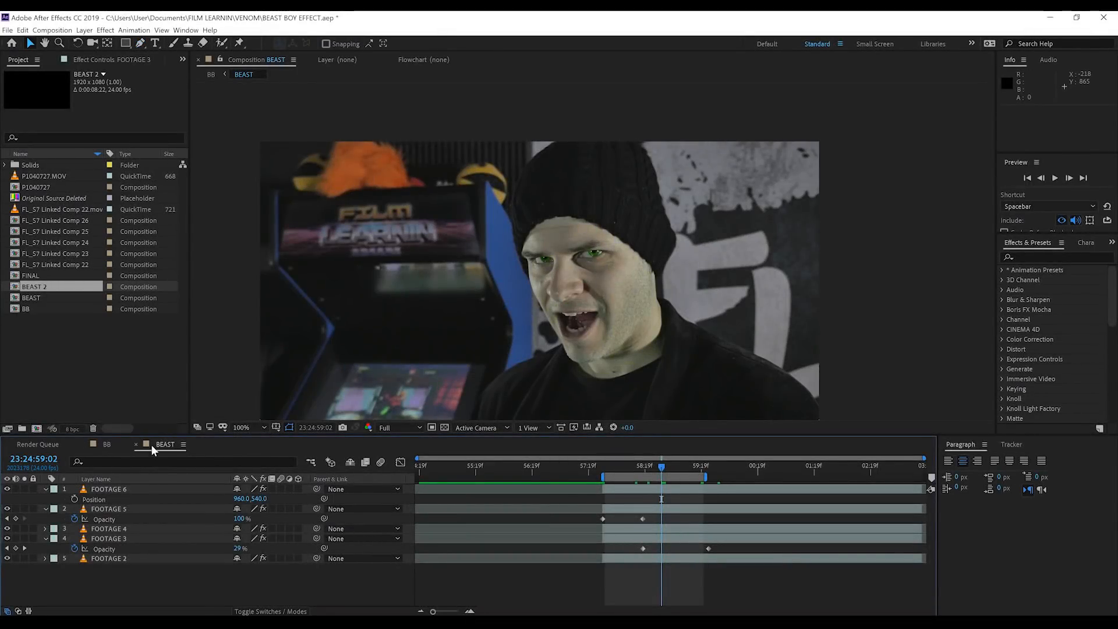
click(84, 30)
mouse_move(175, 42)
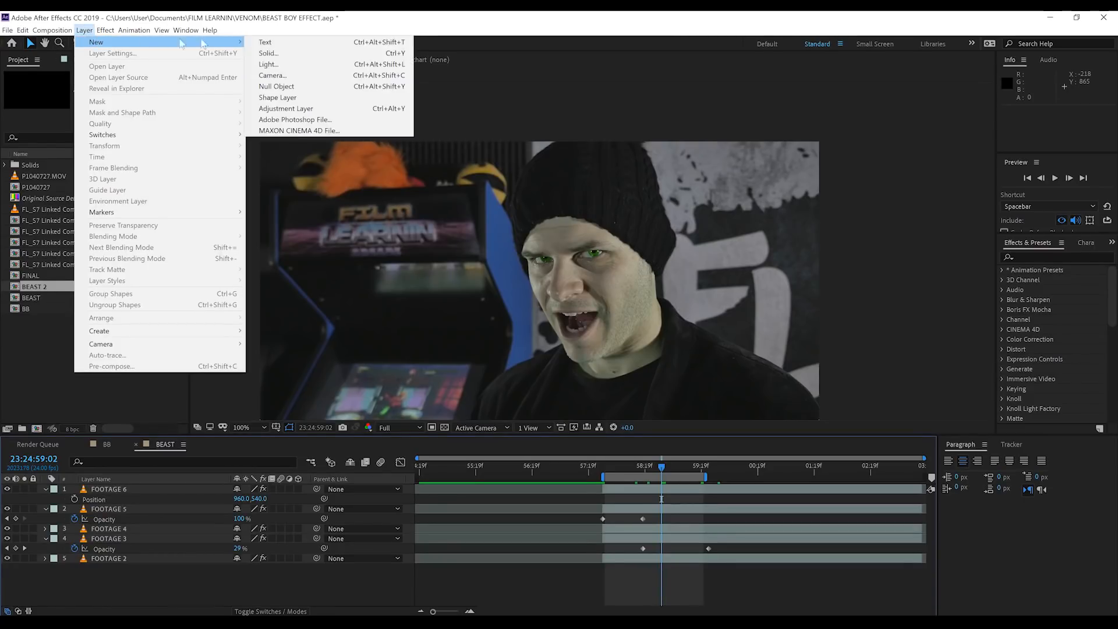
click(268, 53)
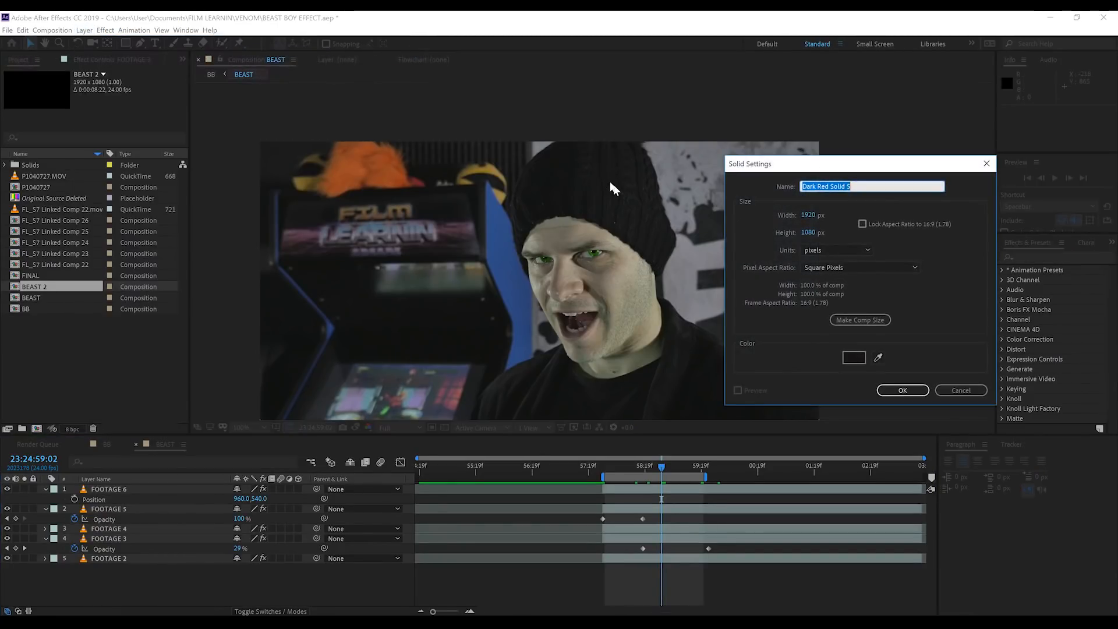
click(878, 358)
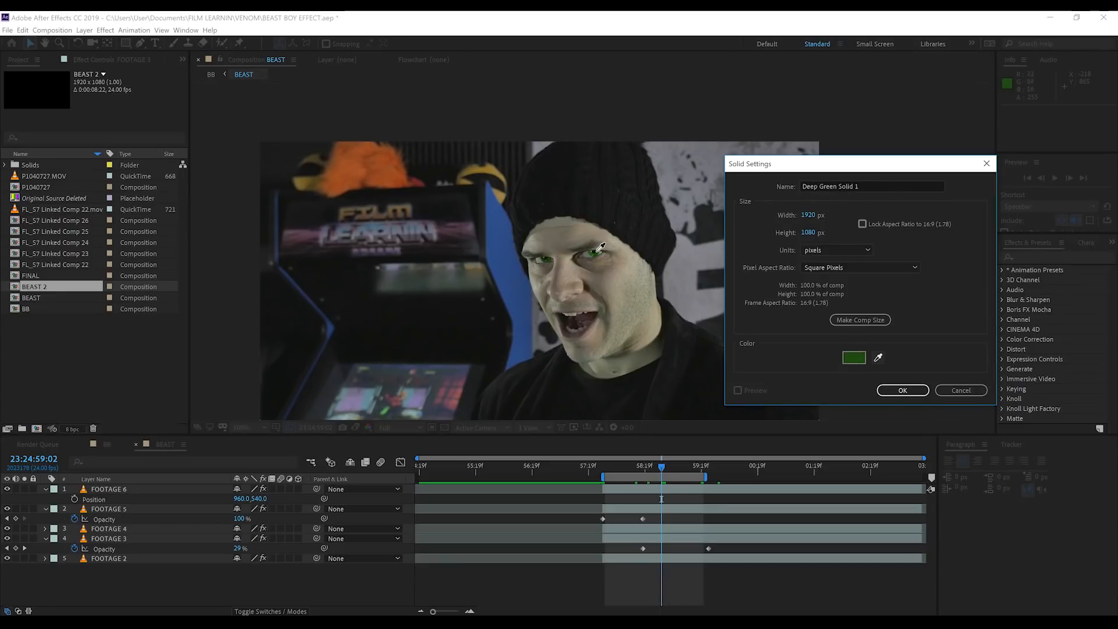
click(912, 391)
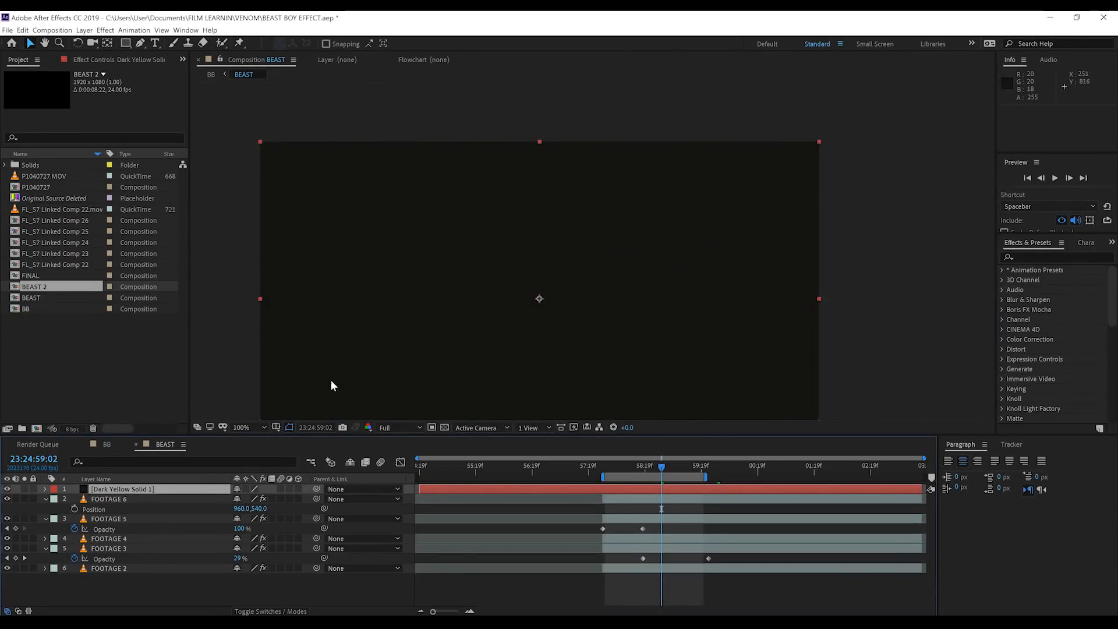
Create Mocha Pro track data on FOOTAGE 6 from the PUPIL L layer.
click(114, 499)
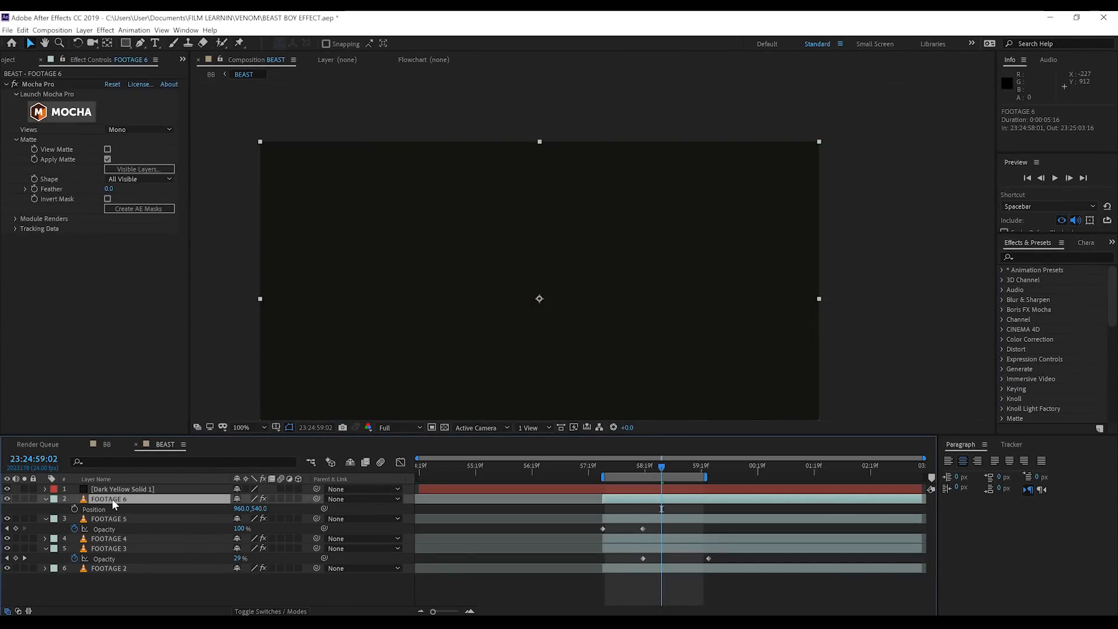
click(15, 228)
click(121, 239)
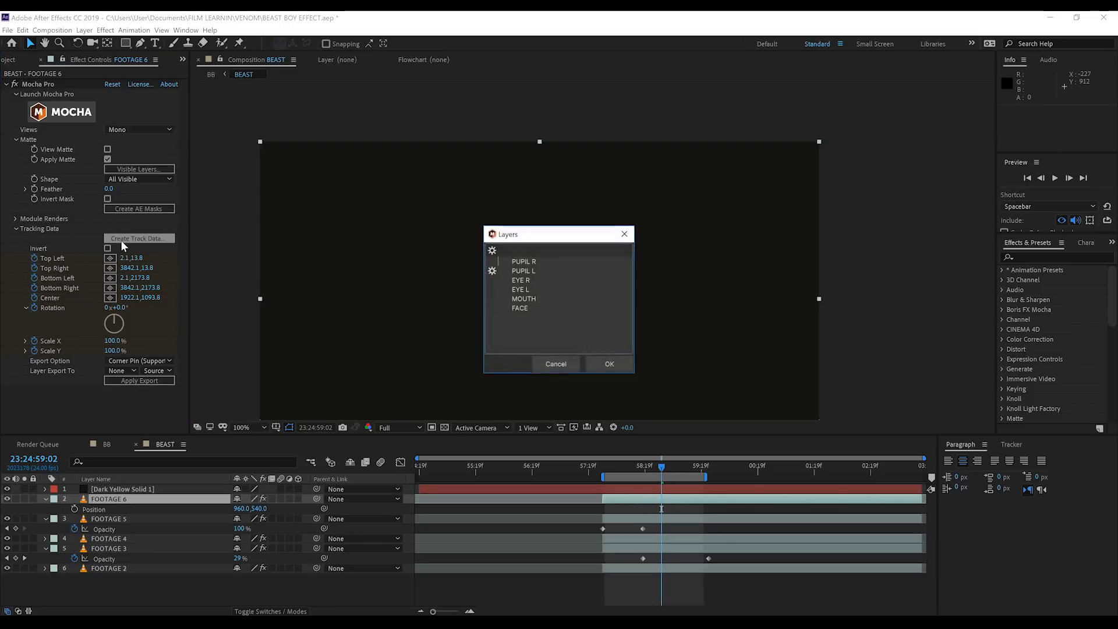
click(515, 272)
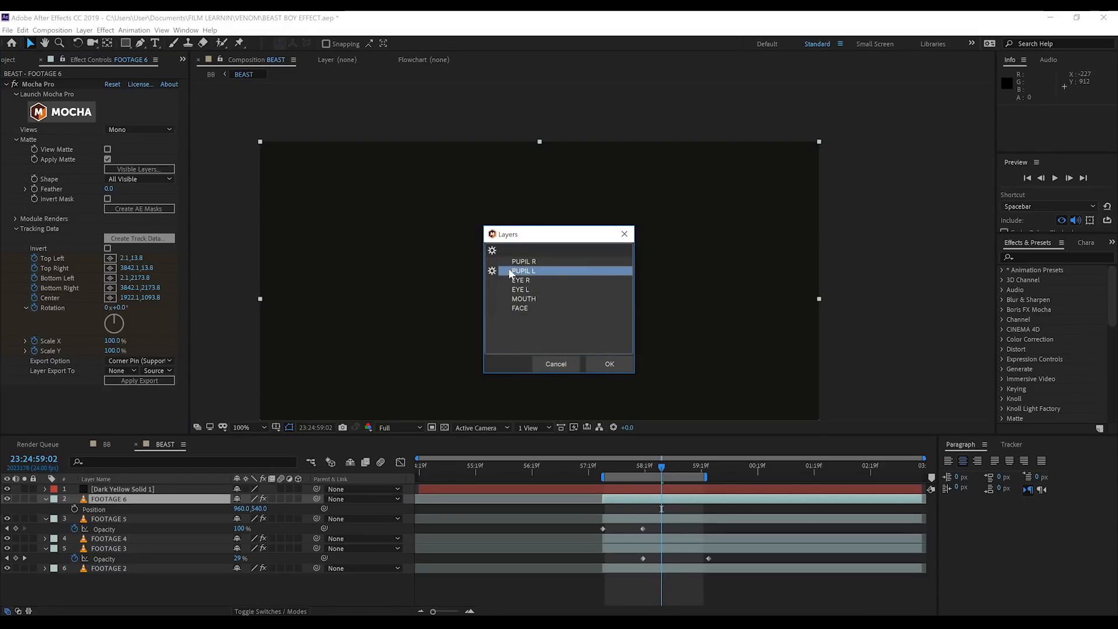
click(600, 363)
Export the PUPIL L tracking as Corner Pin (Support Motion Blur) to Dark Yellow Solid 1 and preview the result.
click(164, 365)
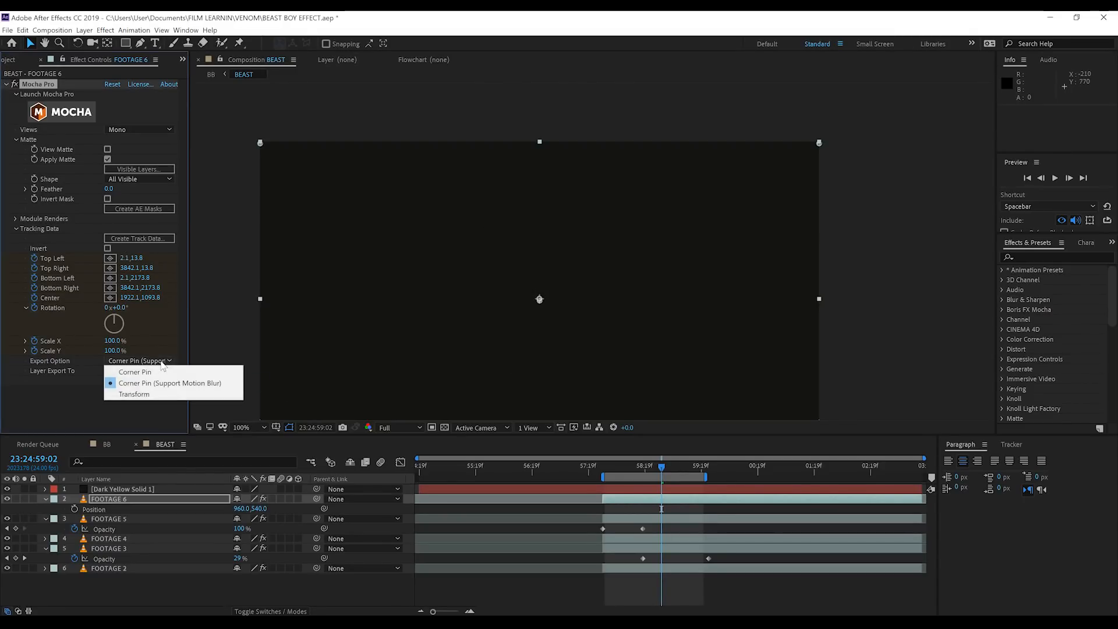
click(145, 382)
click(130, 371)
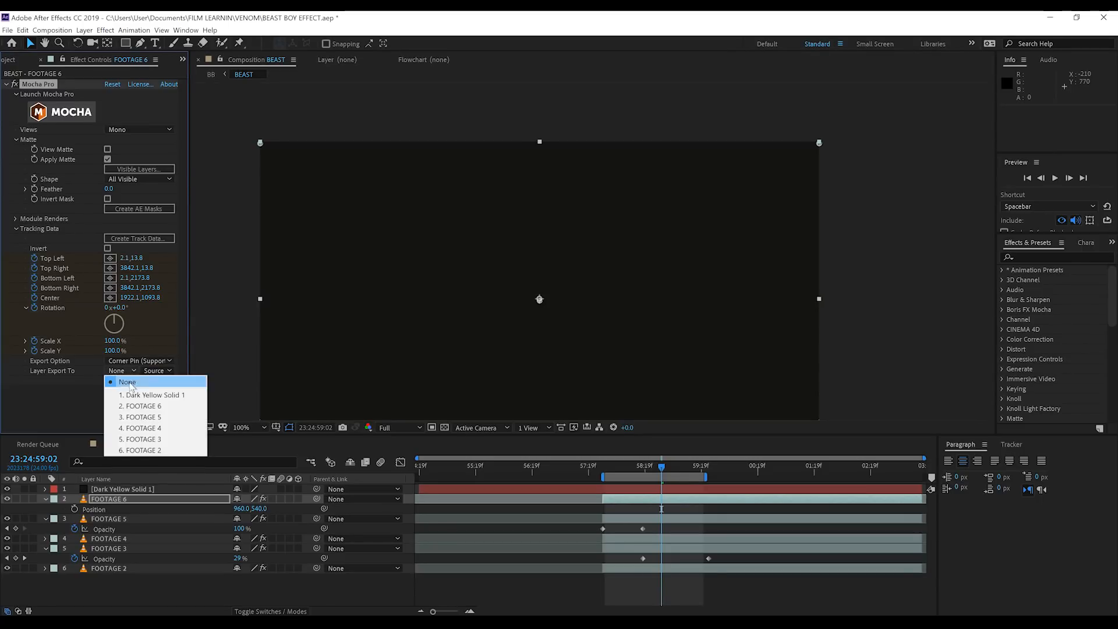
click(132, 396)
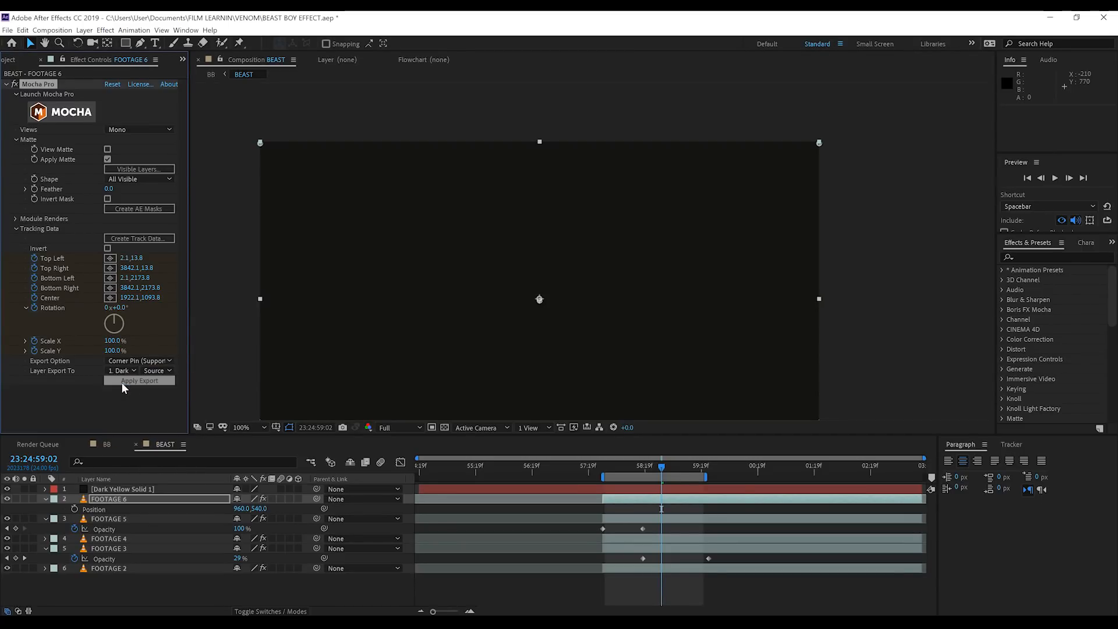
click(138, 382)
key(space)
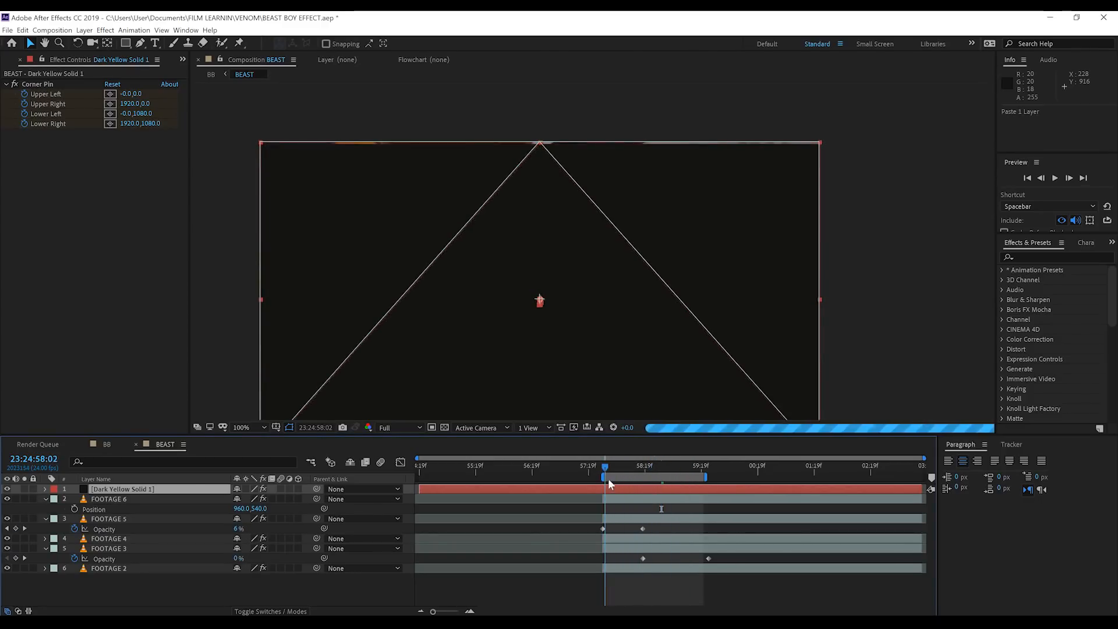
key(space)
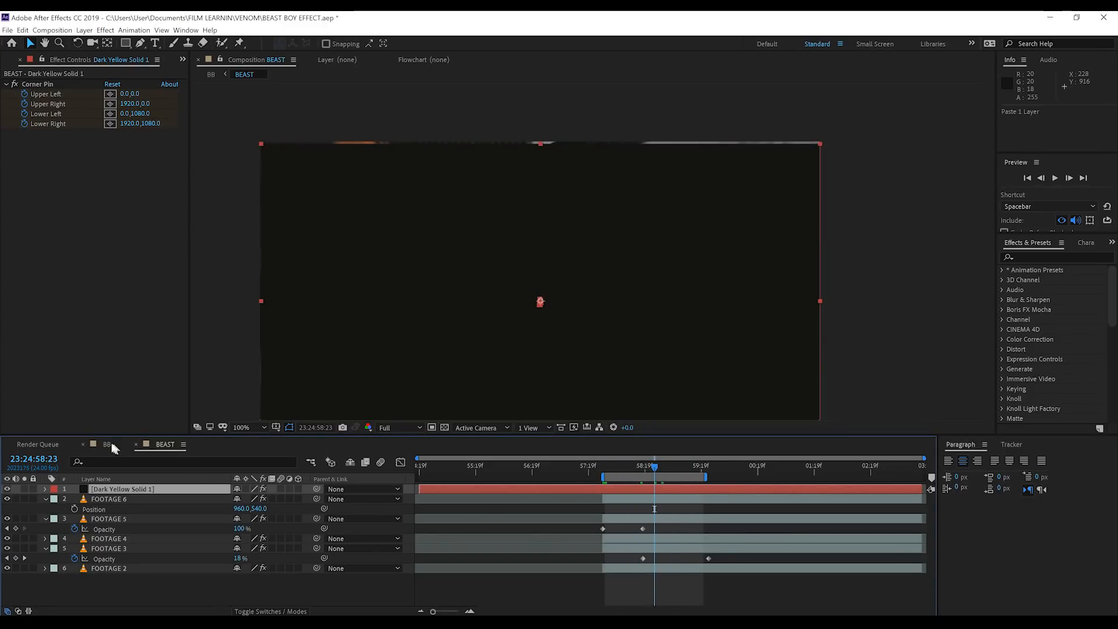
Hide the dark solid and draw a small triangular pen mask on it over the pupil of the more visible eye.
click(7, 490)
key(z)
click(587, 251)
click(587, 251)
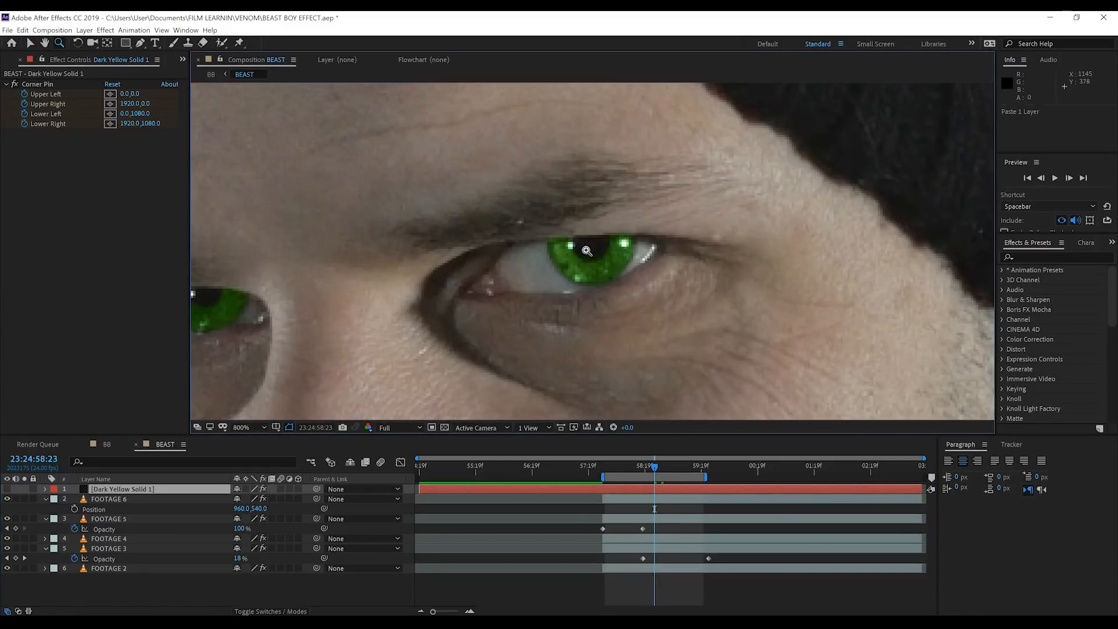
key(g)
click(576, 250)
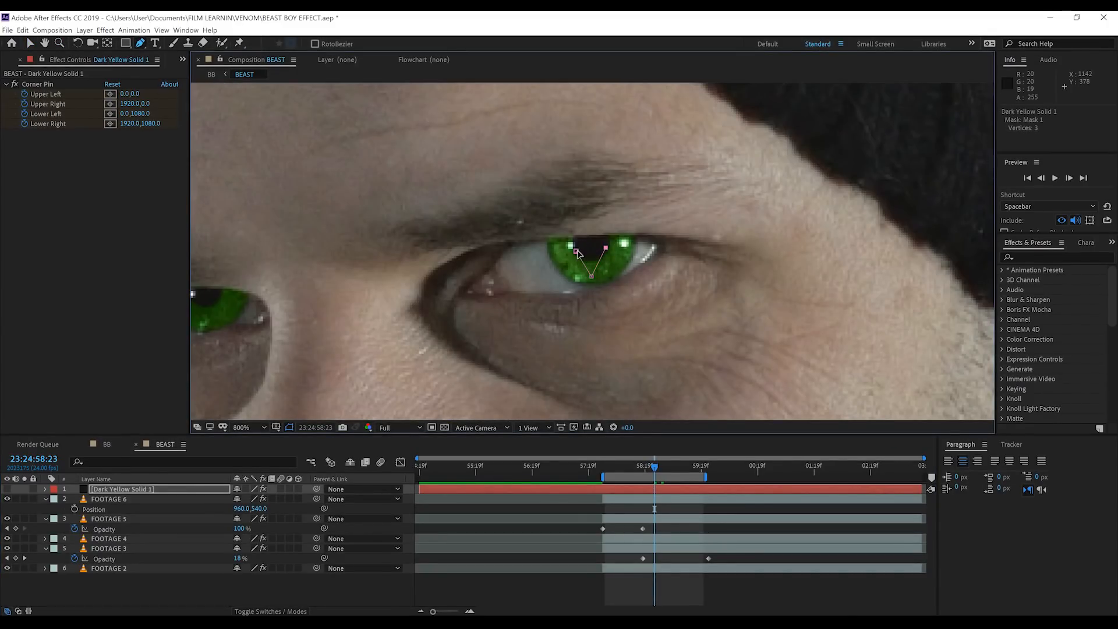
Set the triangular mask's feather to 2 pixels, then unhide the solid and play back the slit pupil.
key(f)
click(255, 508)
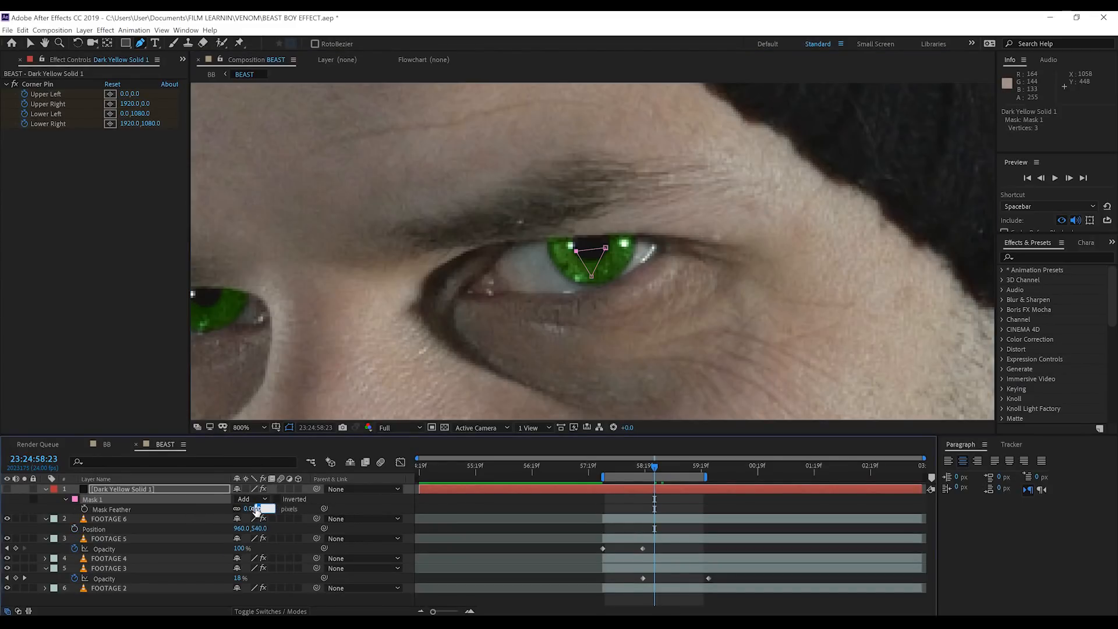
text(2)
key(Return)
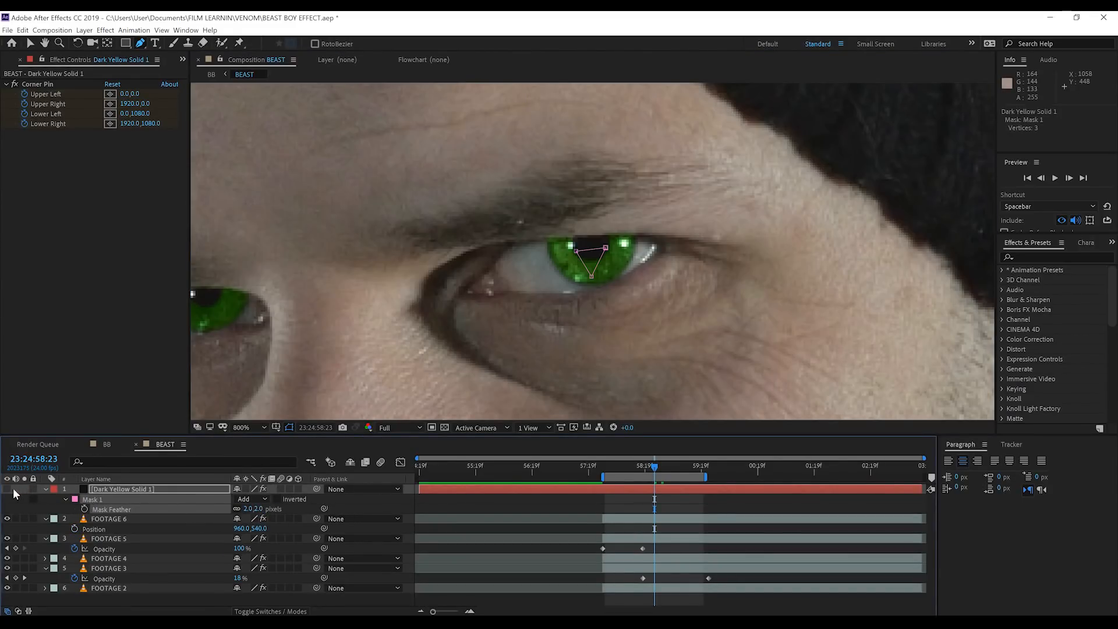
key(comma)
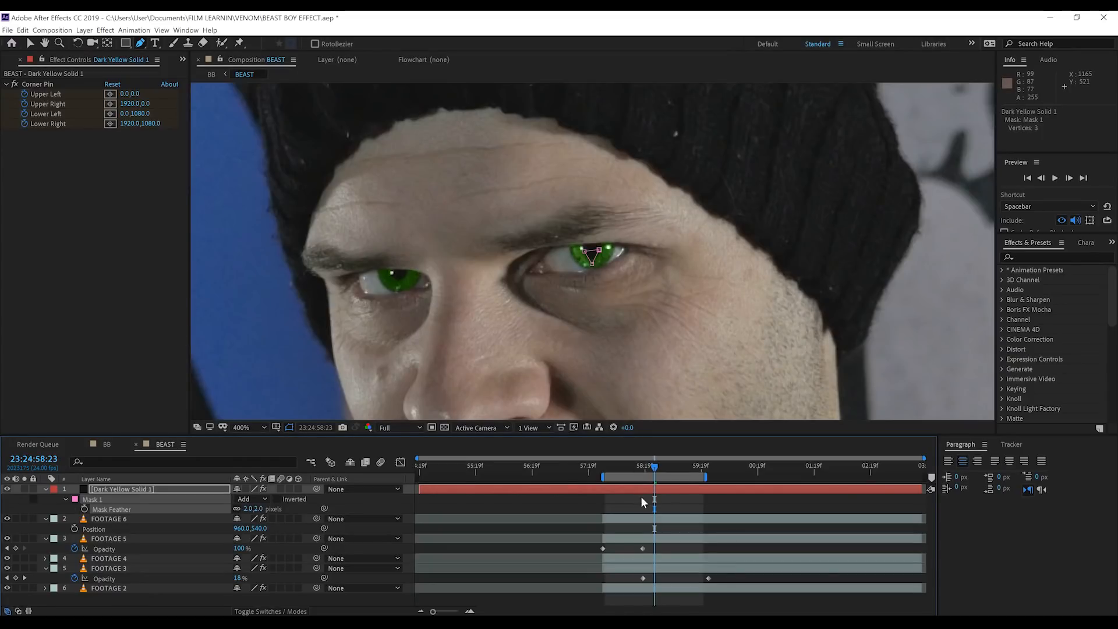
click(679, 506)
key(comma)
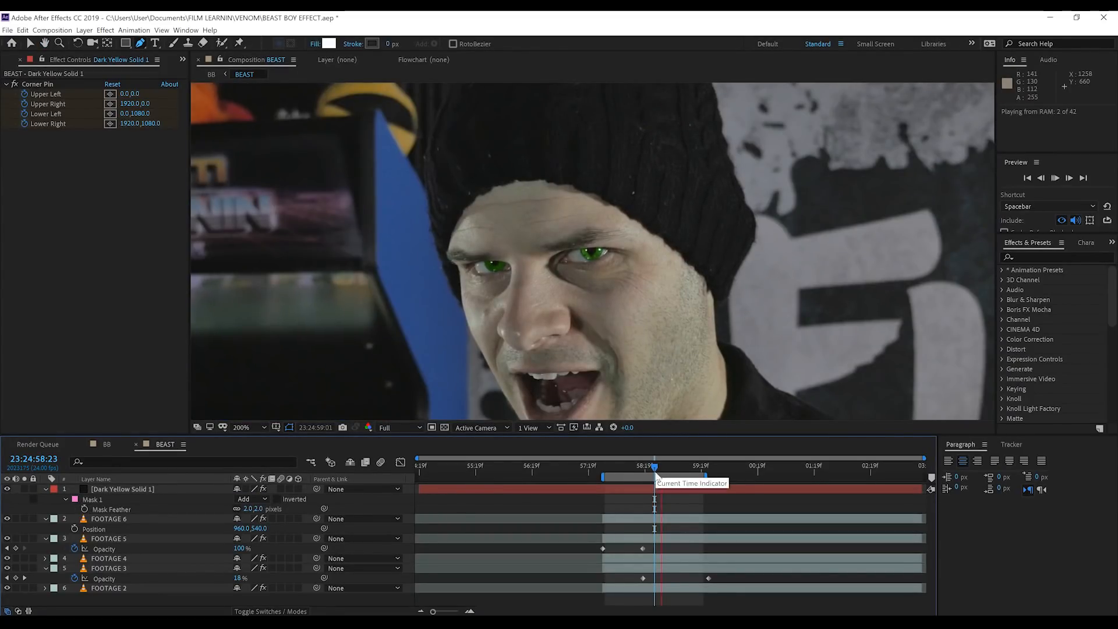
key(space)
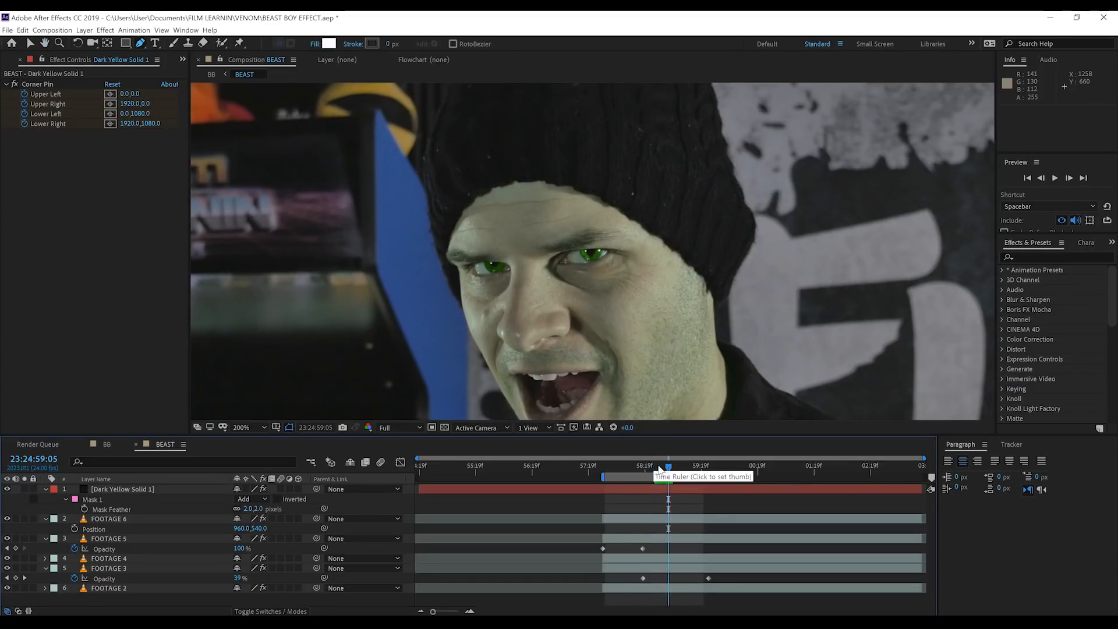
Split Dark Yellow Solid 1 at 23:24:58:01 and delete the part before that time.
click(651, 465)
key(v)
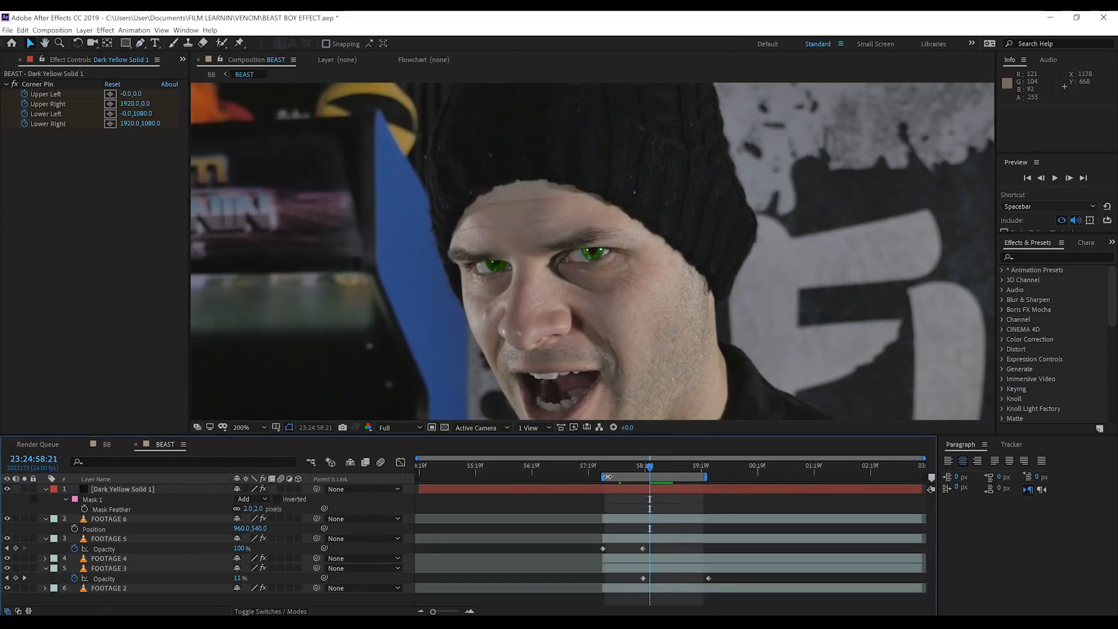
click(604, 467)
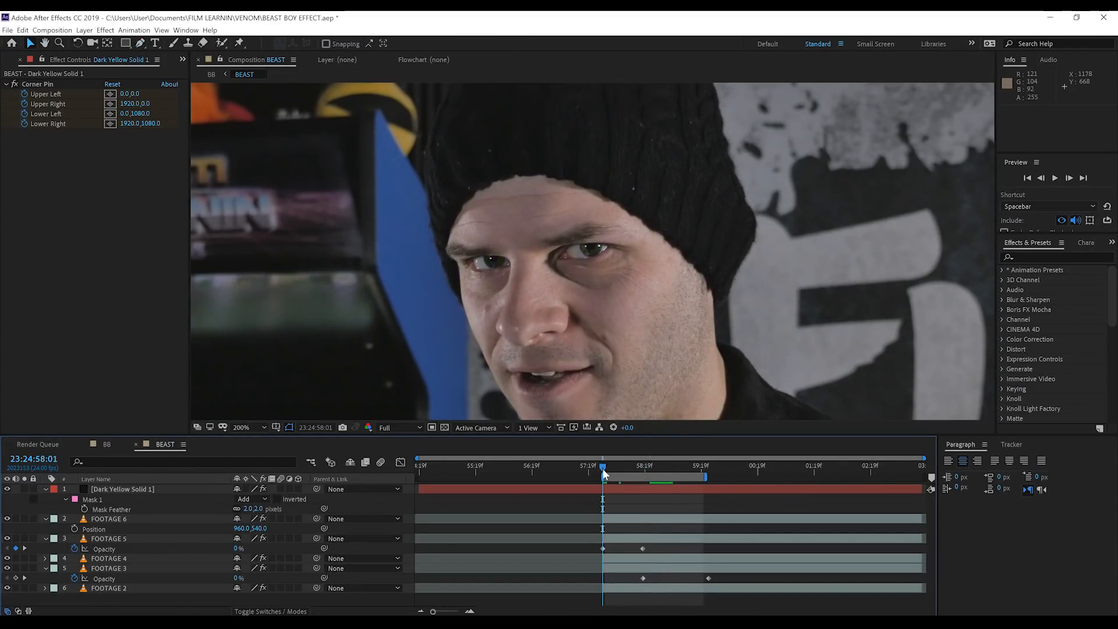
key(ctrl+shift+d)
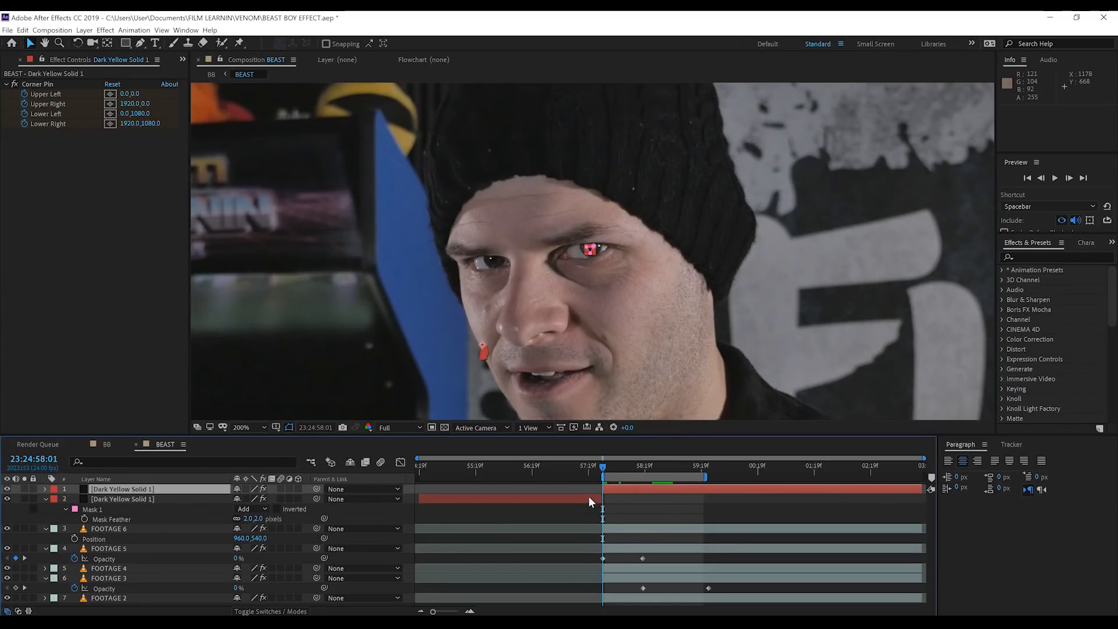
key(Delete)
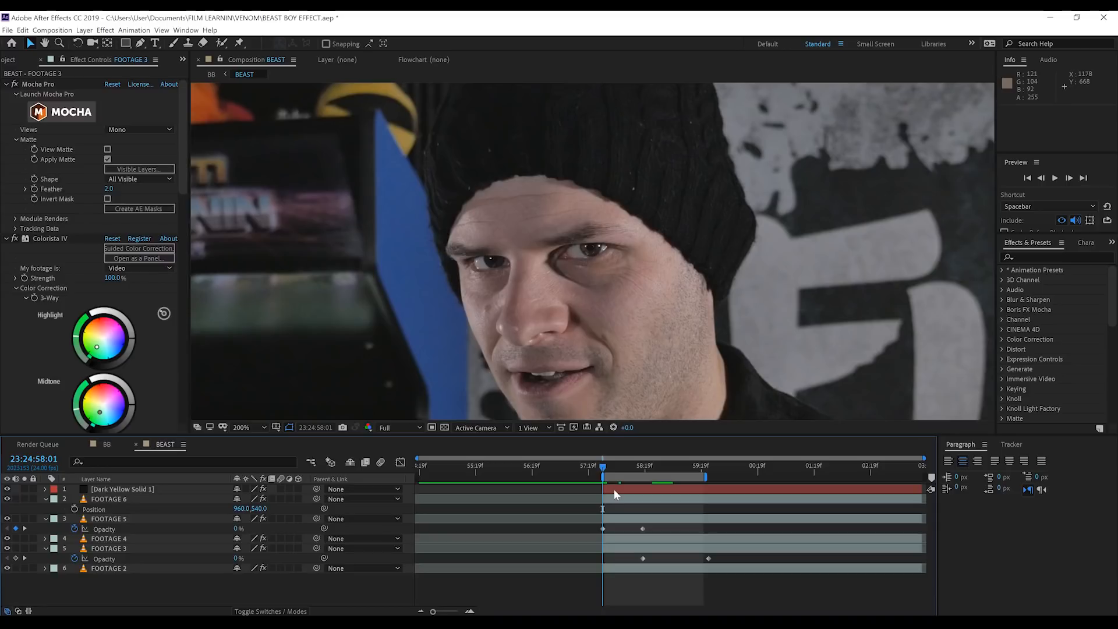
Start Mask Path keyframing on the solid's mask at 23:24:58:01 and add a second keyframe at 23:24:58:15.
click(614, 488)
key(m)
key(m)
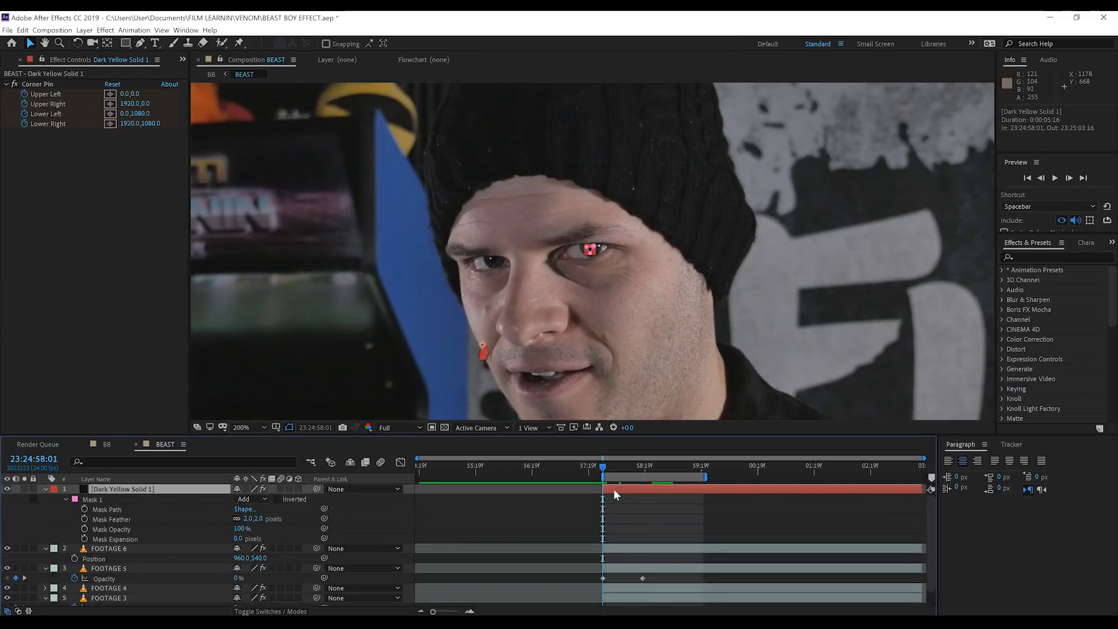
click(84, 508)
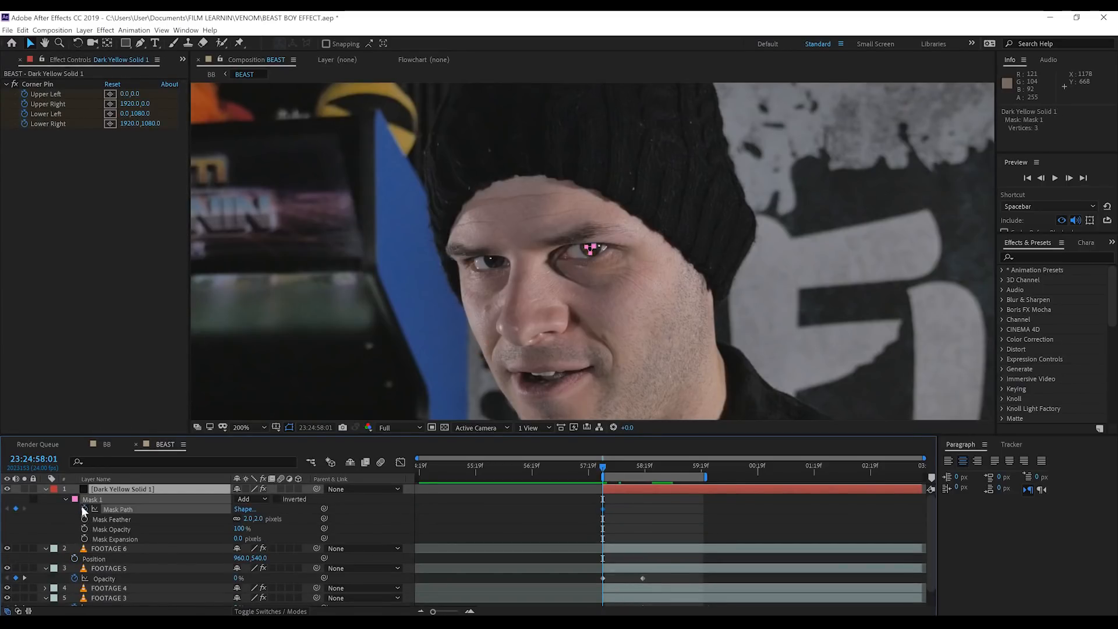
click(636, 467)
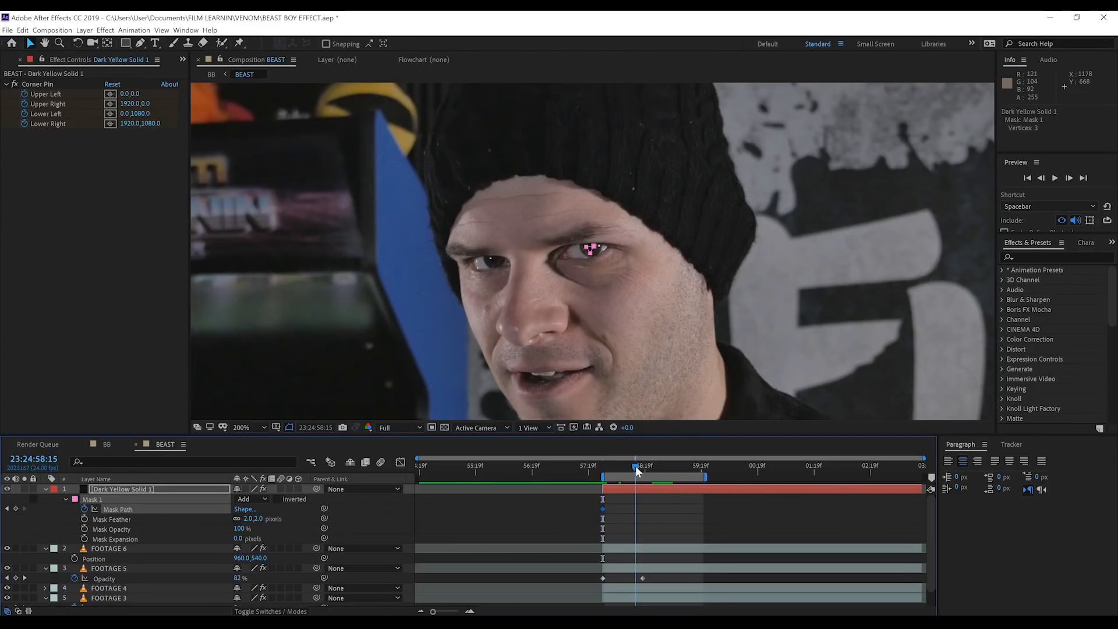
At 23:24:58:01, raise the lower point of the solid's triangular mask to shorten it within the dark pupil.
click(603, 466)
scroll(604, 242, up, 3)
double_click(587, 261)
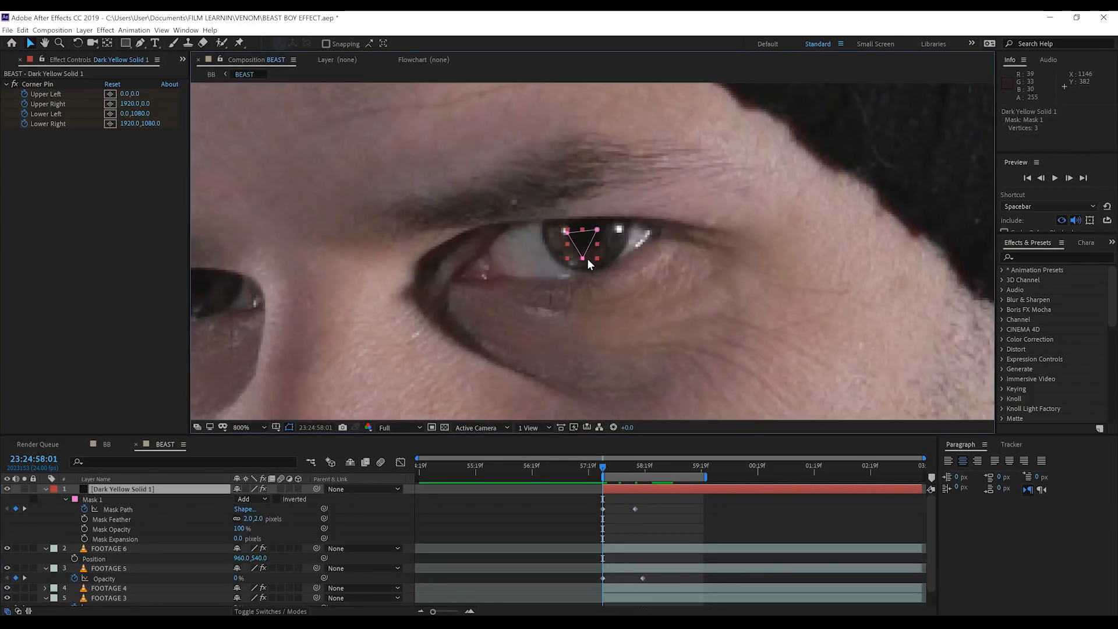
drag(583, 262, 585, 247)
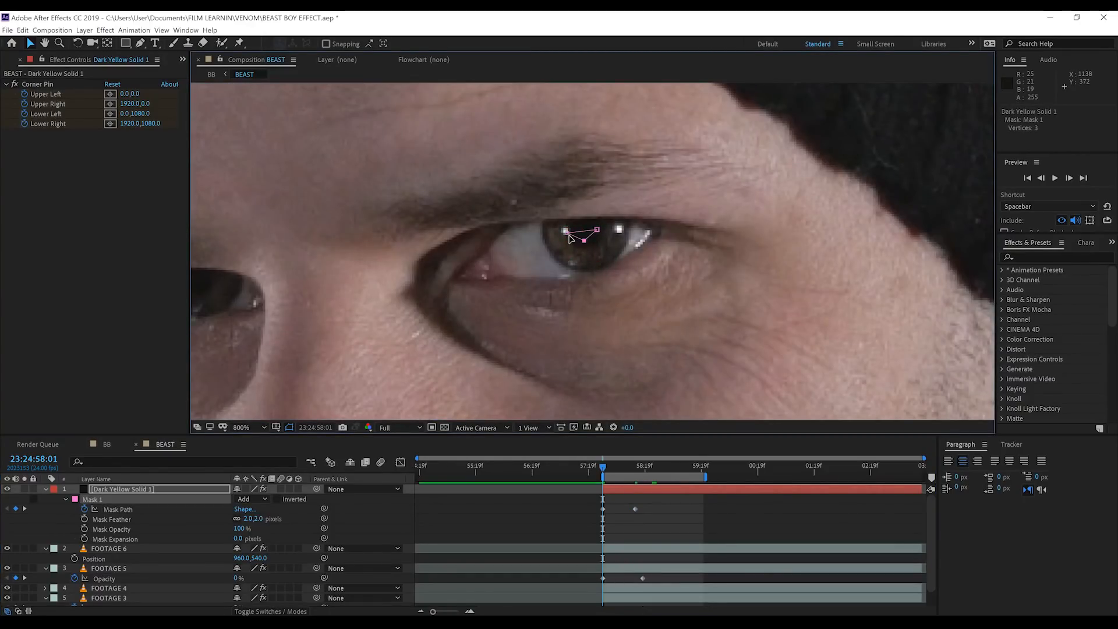
scroll(623, 271, down, 4)
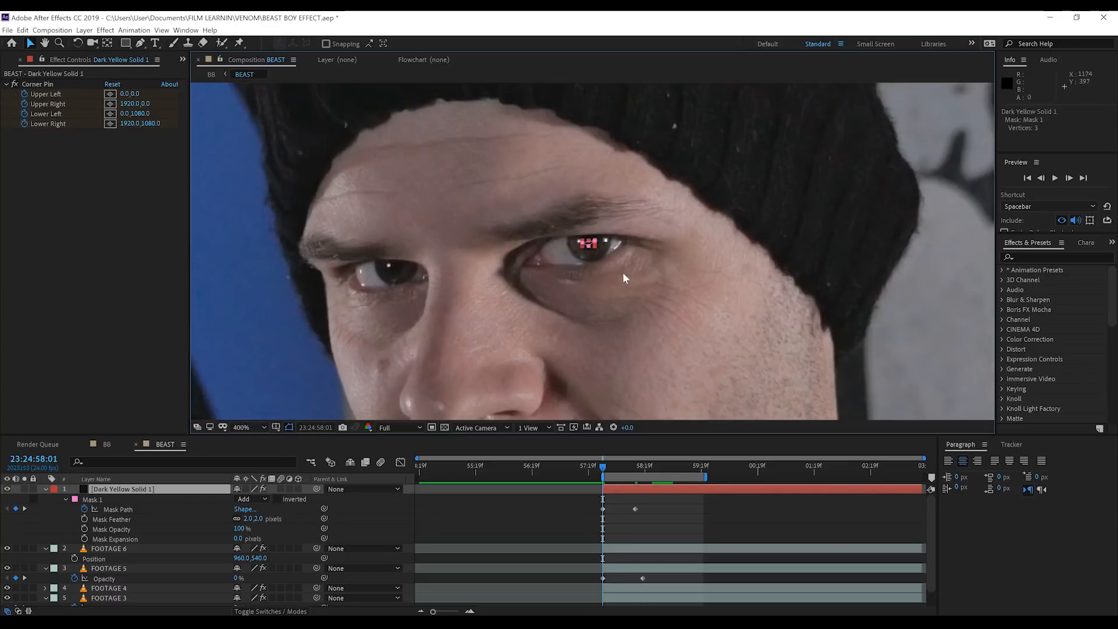
click(691, 525)
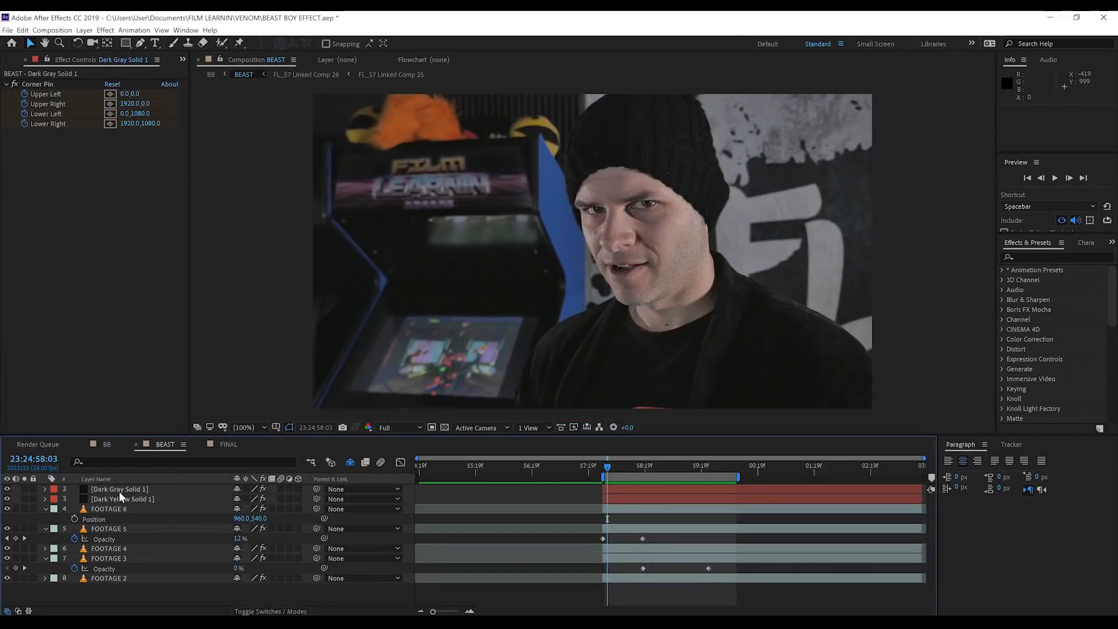
Create Mocha Pro track data on the FOOTAGE 6 layer from the PUPIL R tracked layer.
click(119, 491)
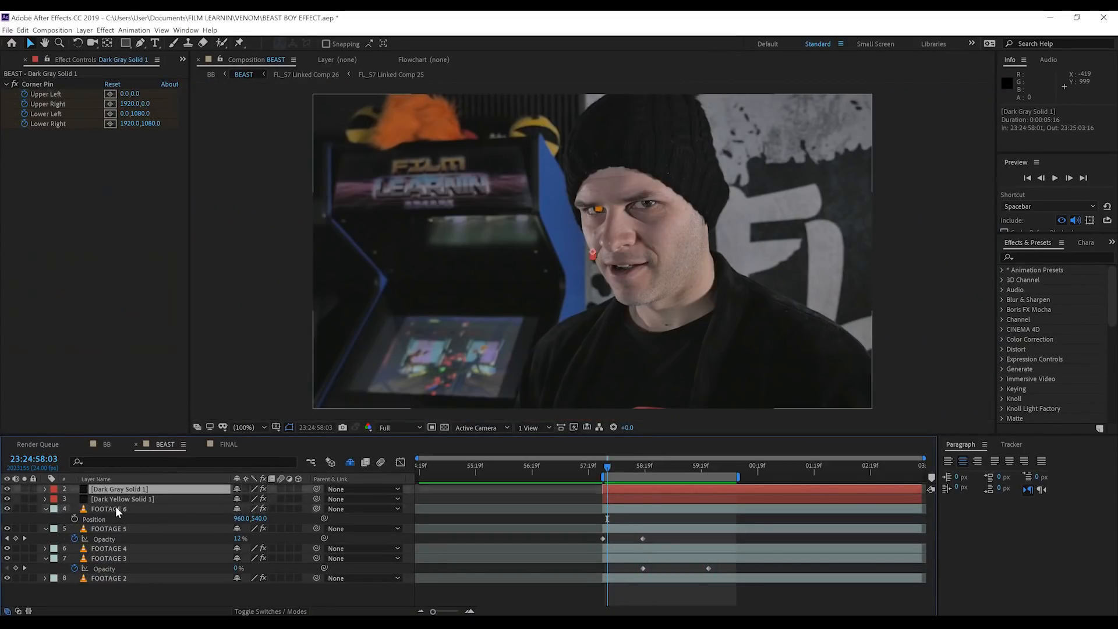
click(115, 508)
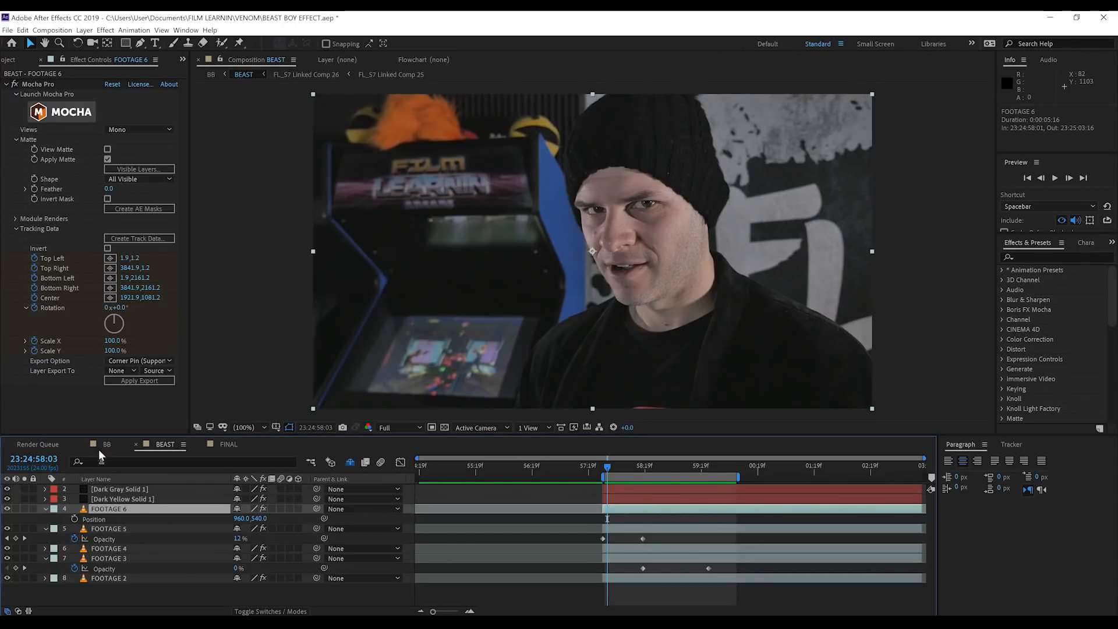
click(120, 237)
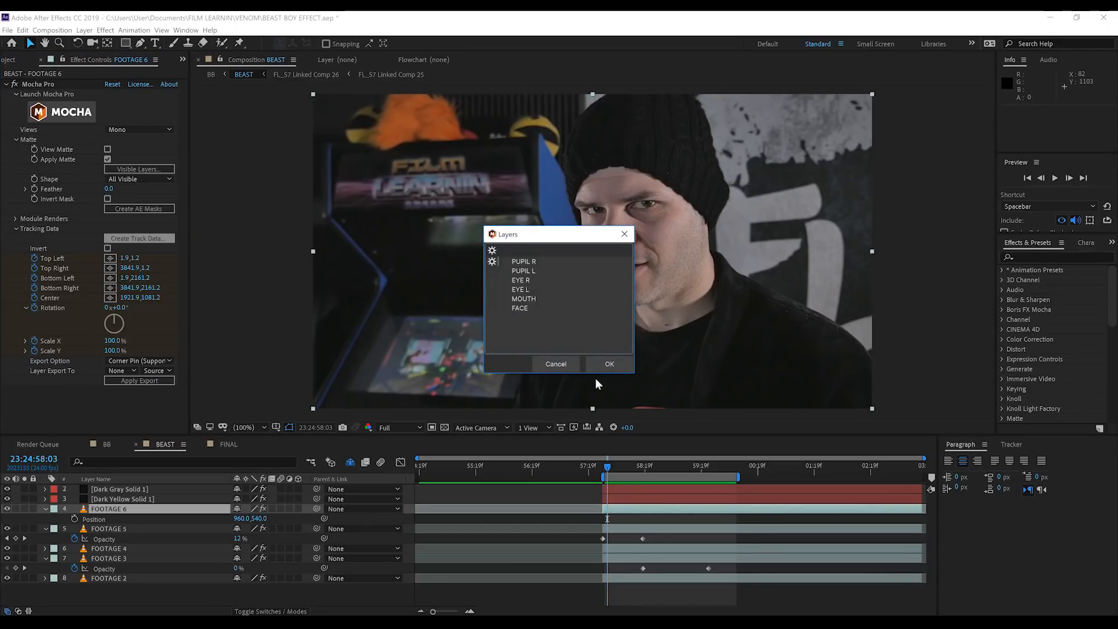
click(605, 364)
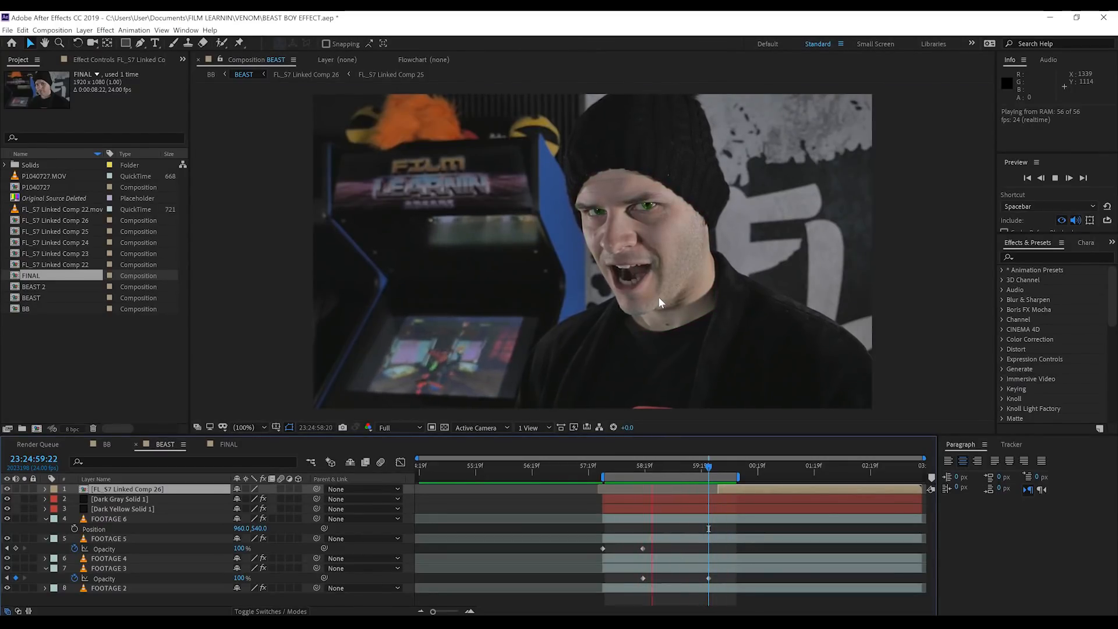
Review the green eye and slit pupil effect in the BEAST composition's preview playback.
key(h)
key(space)
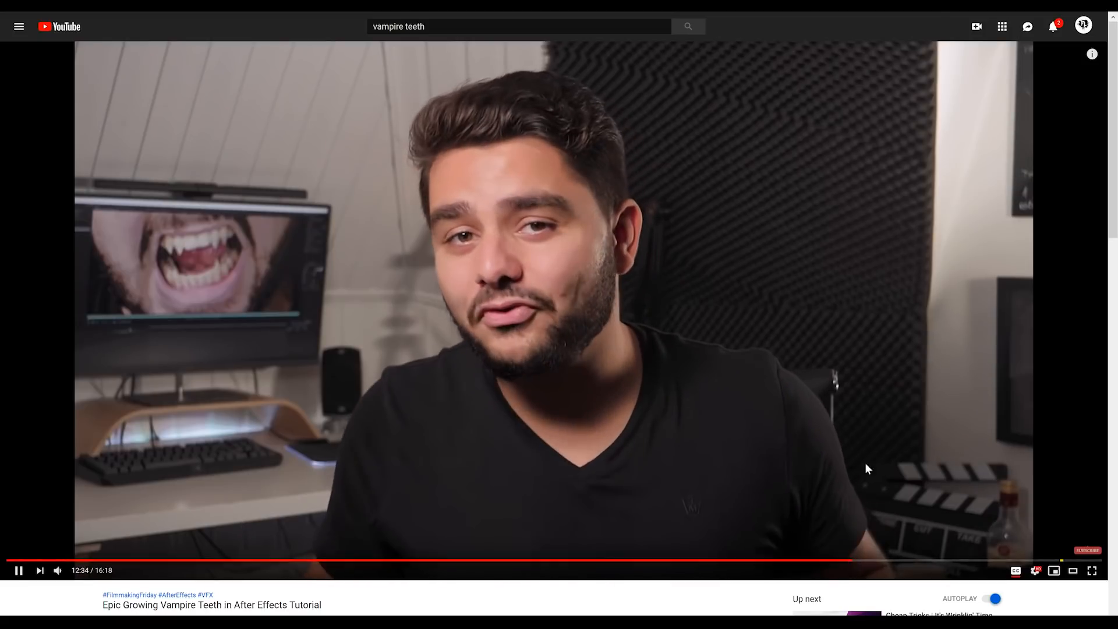
On YouTube, skim the "Epic Growing Vampire Teeth in After Effects Tutorial" through its teeth masking and animation sections to about 14:48.
click(850, 560)
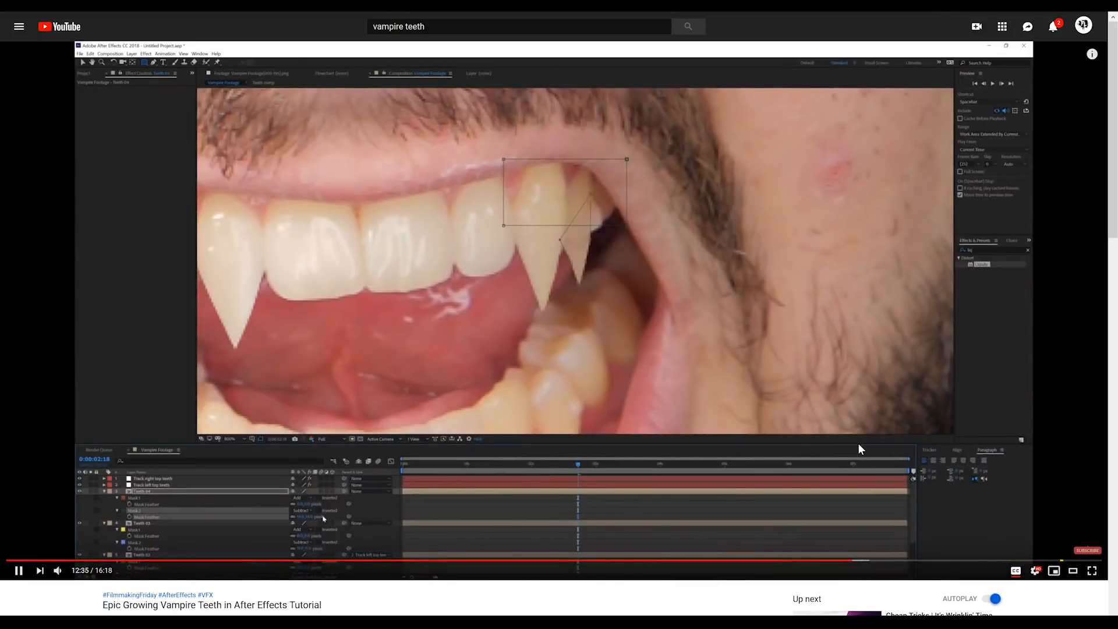
click(921, 563)
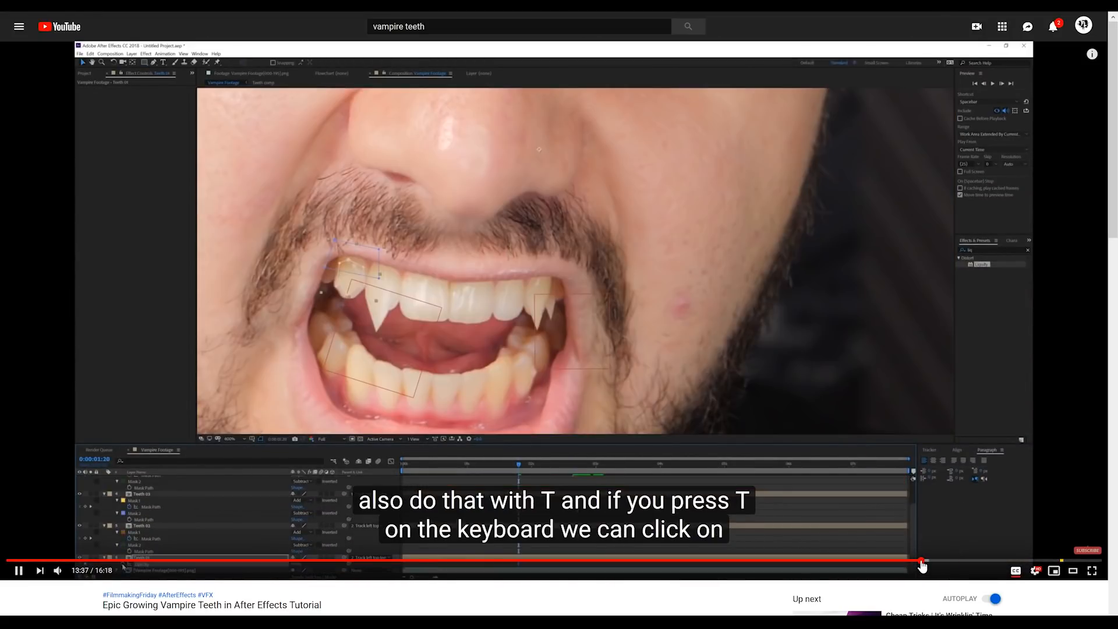
click(982, 562)
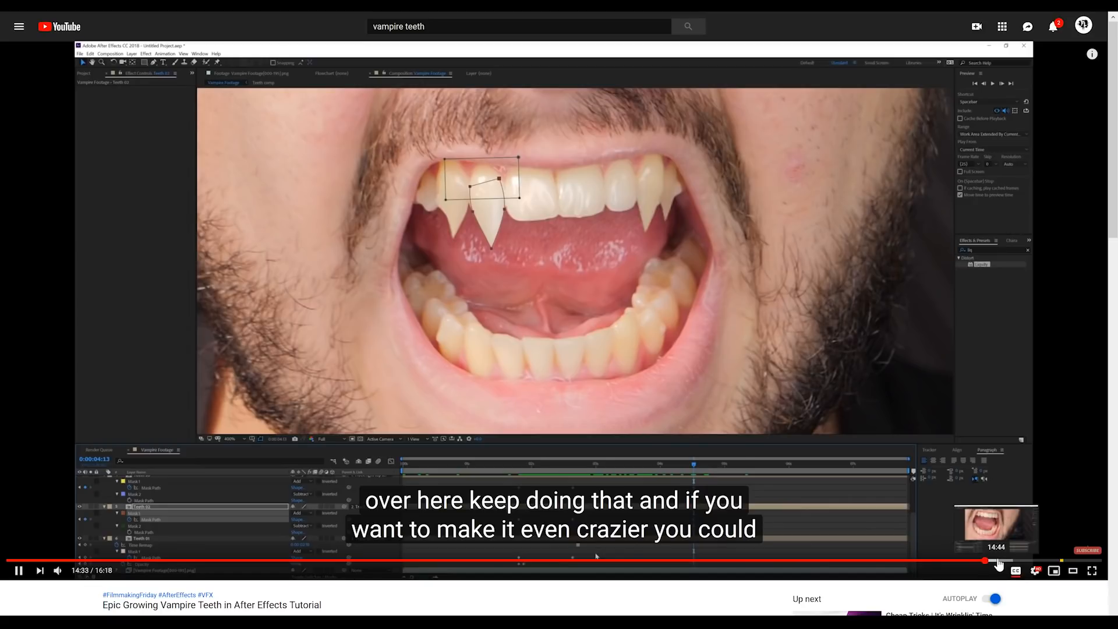
click(1000, 561)
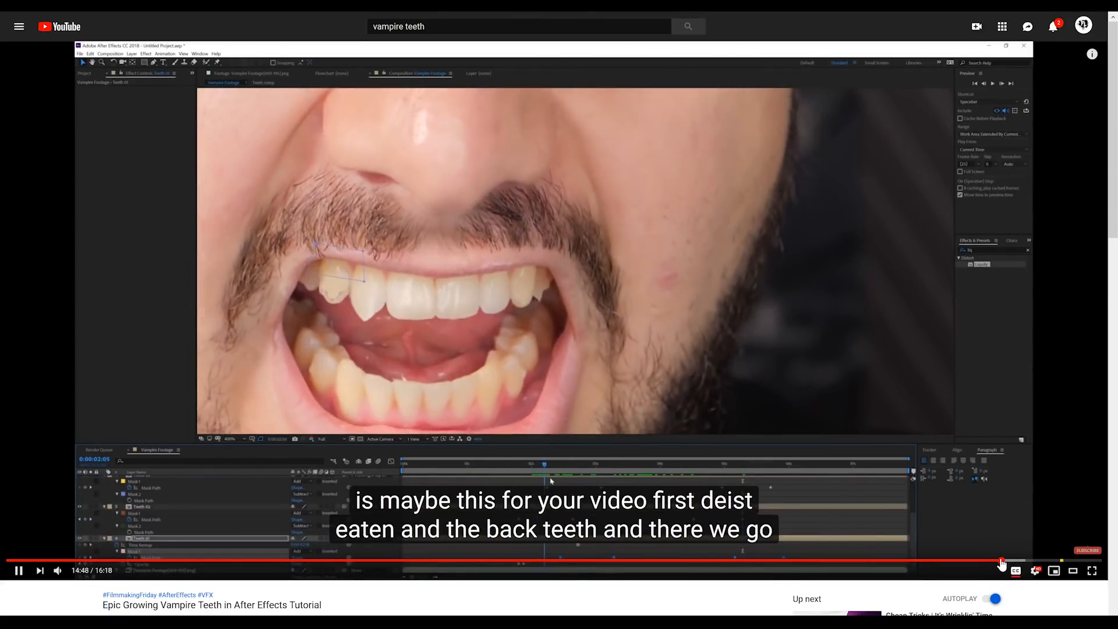